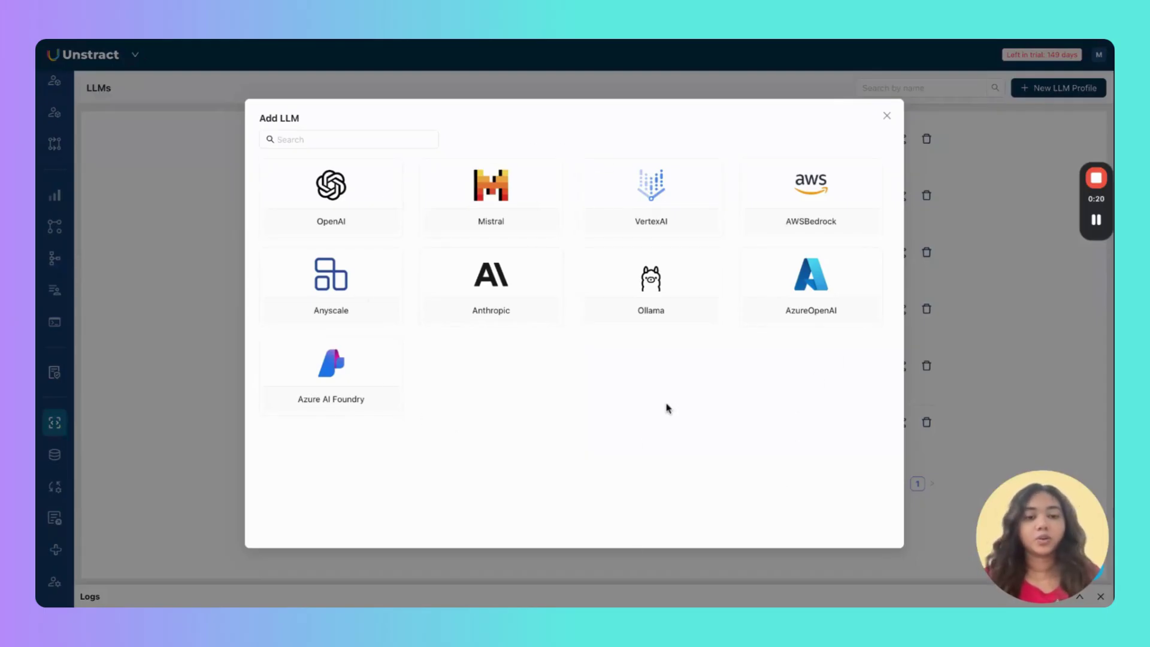
Close the LLM provider list and view the configured vector database and embedding profiles
click(885, 118)
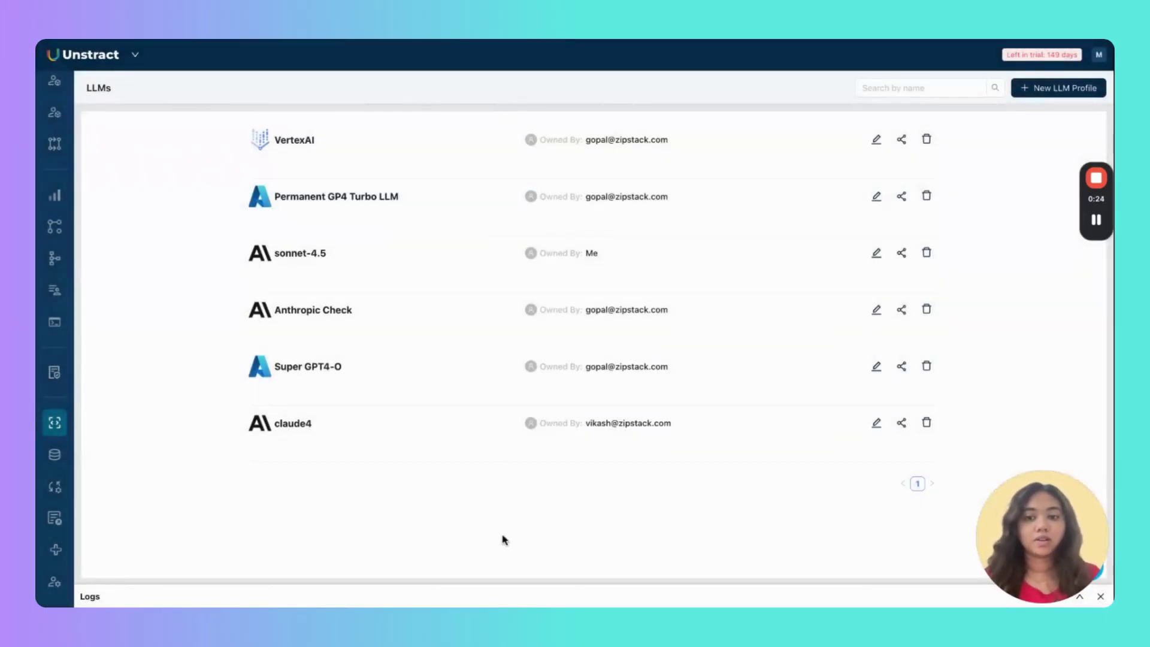
mouse_move(76, 473)
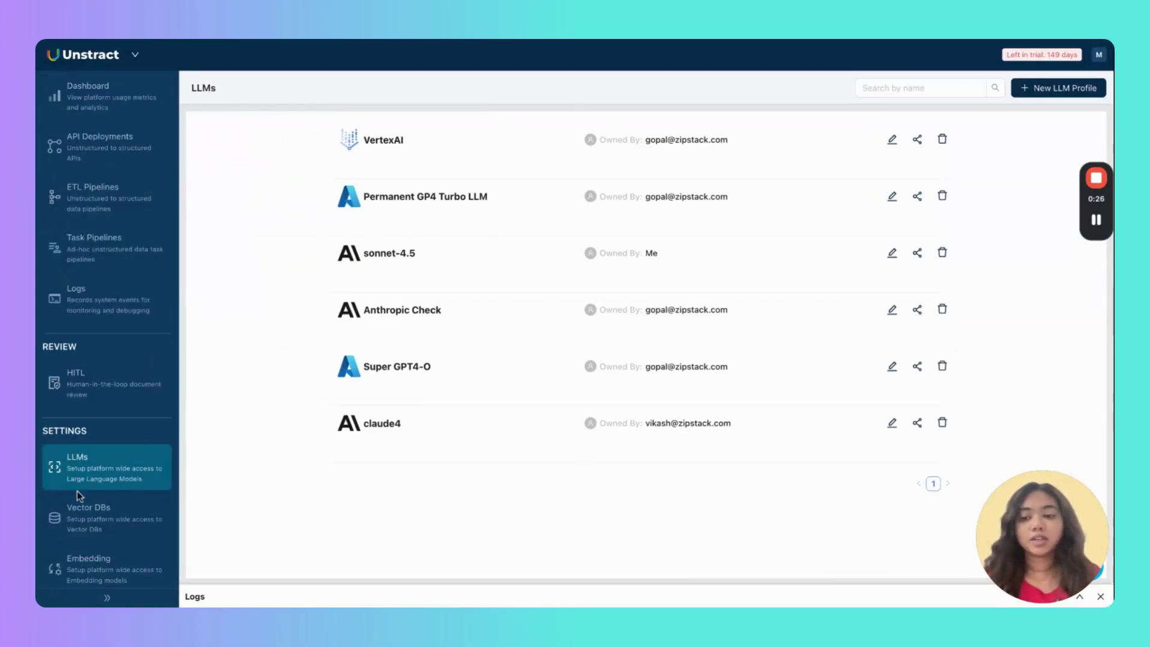
scroll(76, 491, down, 1)
click(84, 467)
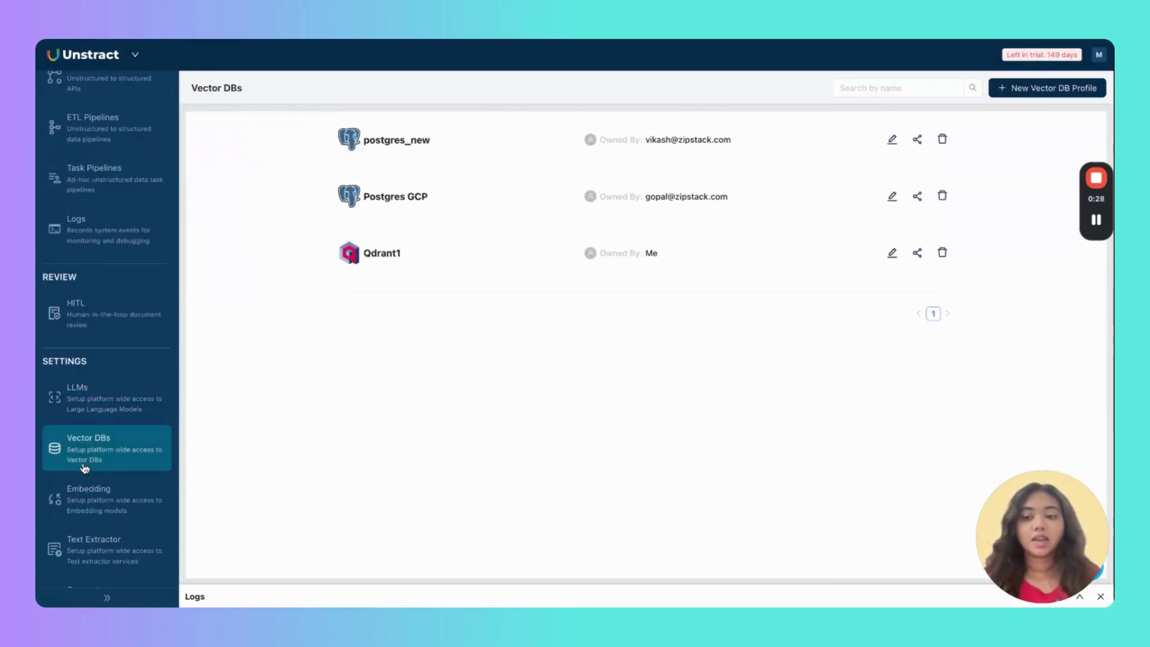
click(93, 501)
scroll(94, 500, down, 1)
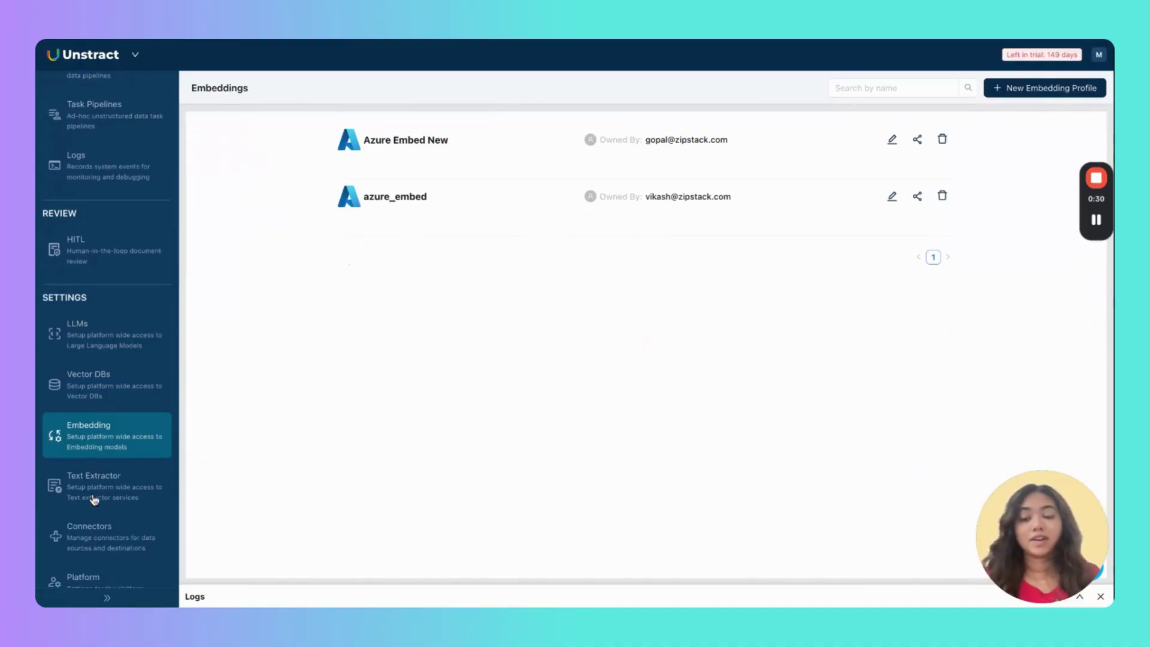
View the text extractor settings, check which extractor types can be added, and close the selection without adding one
click(94, 500)
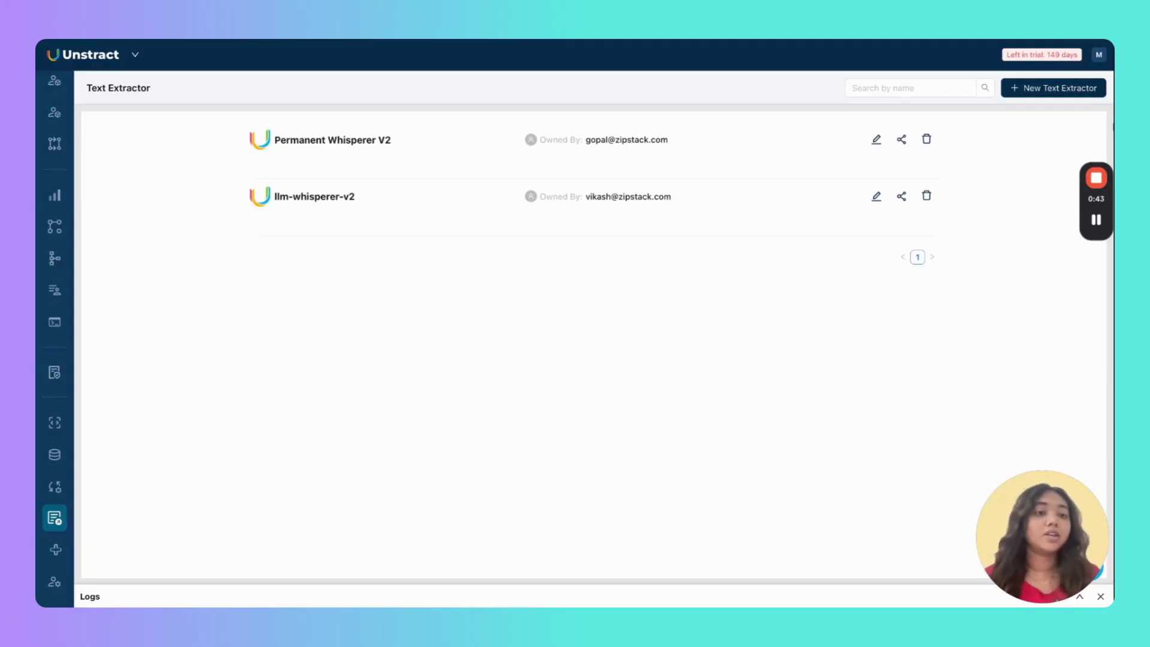
click(1083, 90)
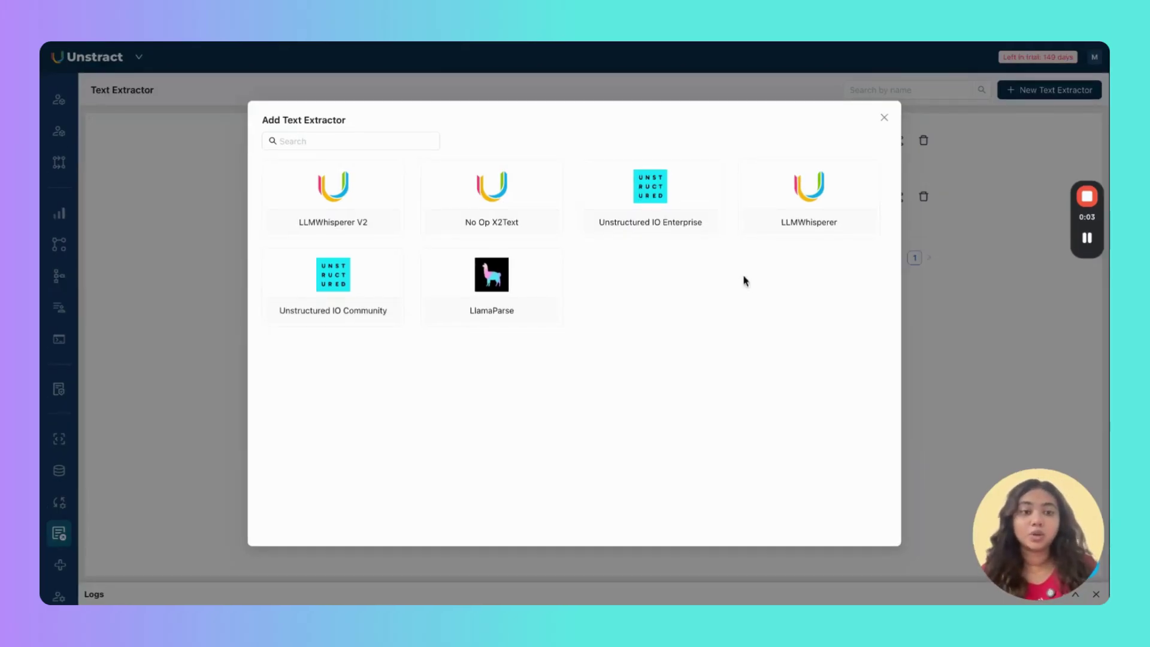
click(884, 117)
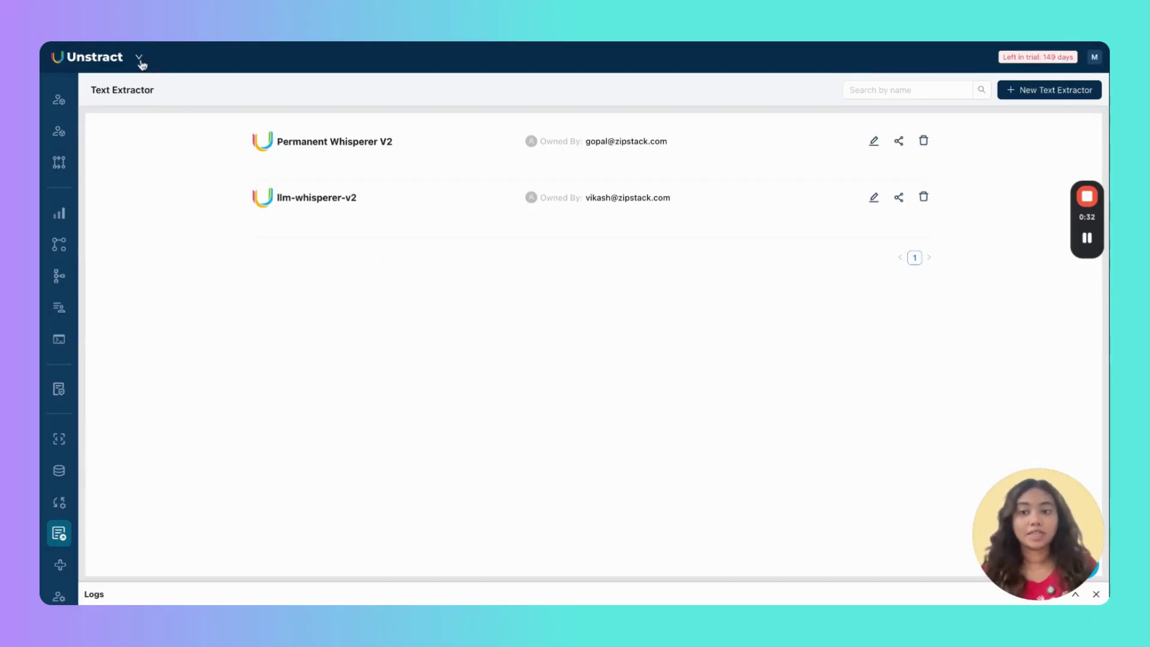
Switch from Unstract to API Hub and open the Purchase Order Extraction API
click(140, 60)
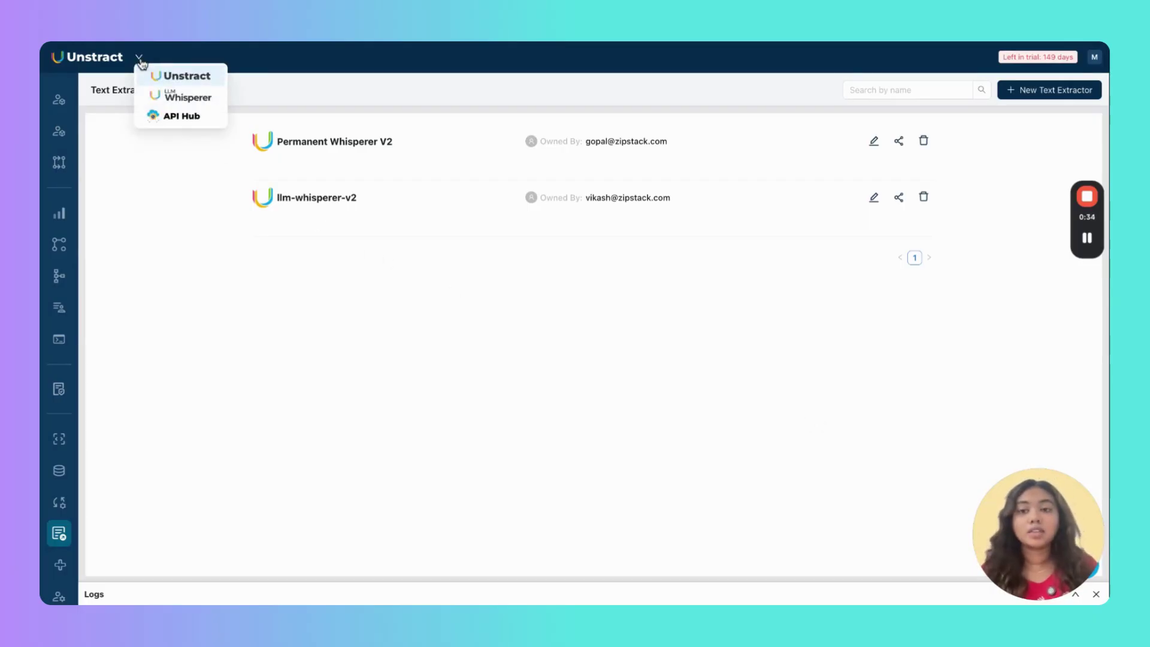
click(181, 115)
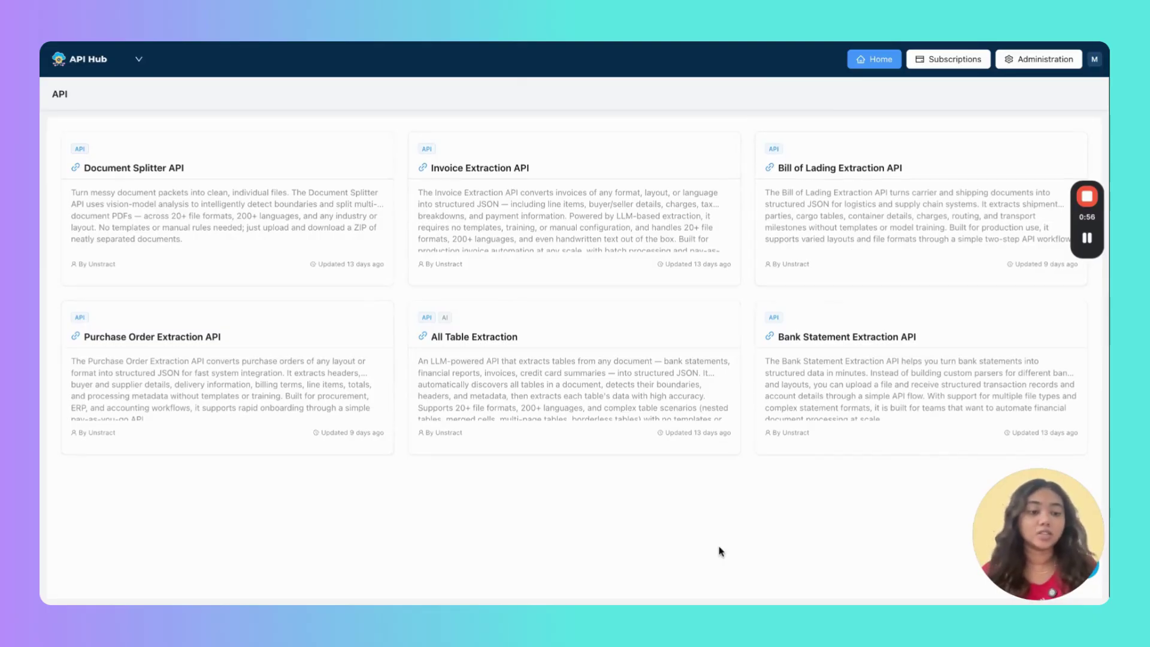
click(254, 390)
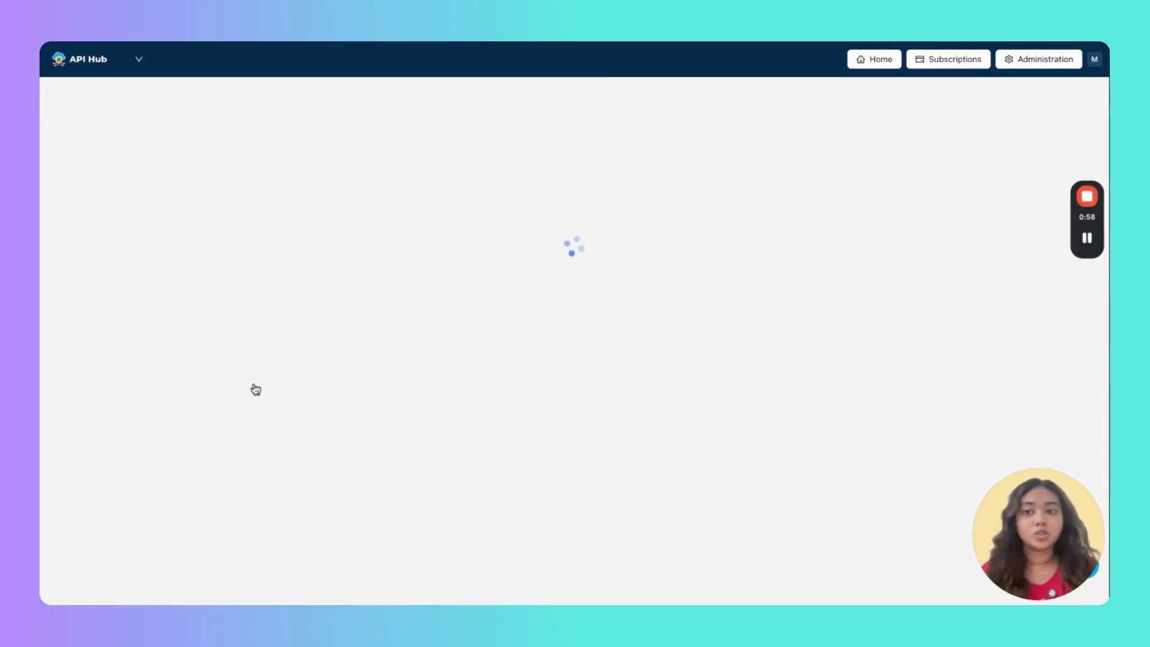
Examine the overview and key features in the Purchase Order Extraction API documentation
scroll(566, 366, down, 3)
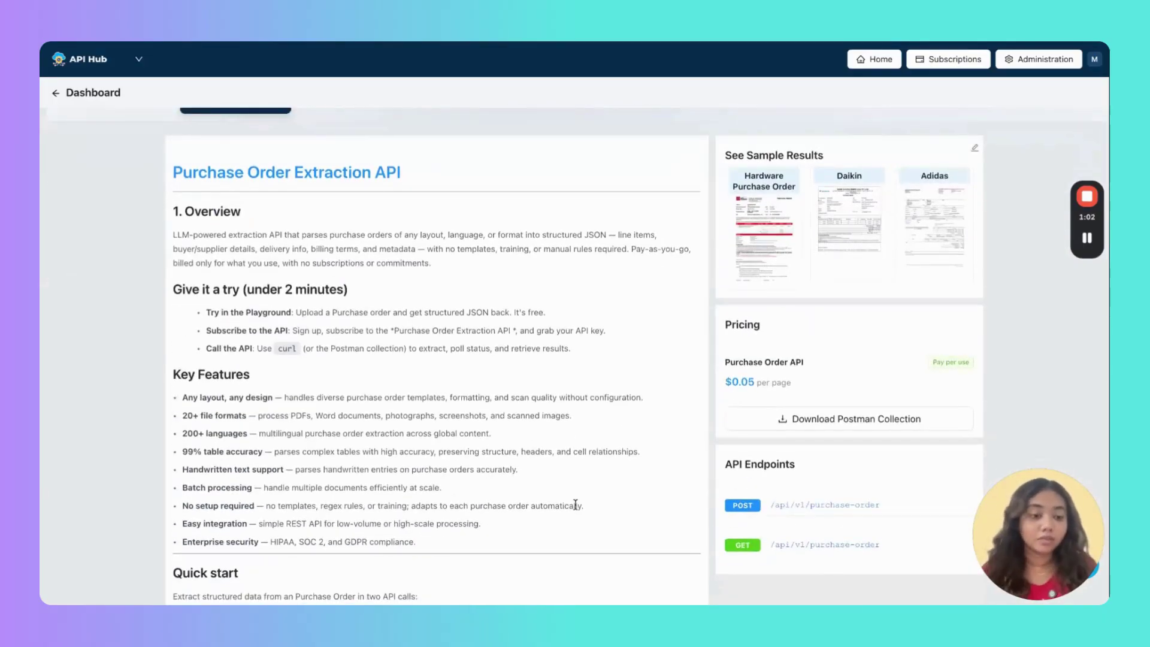
scroll(575, 504, down, 2)
scroll(575, 504, down, 1)
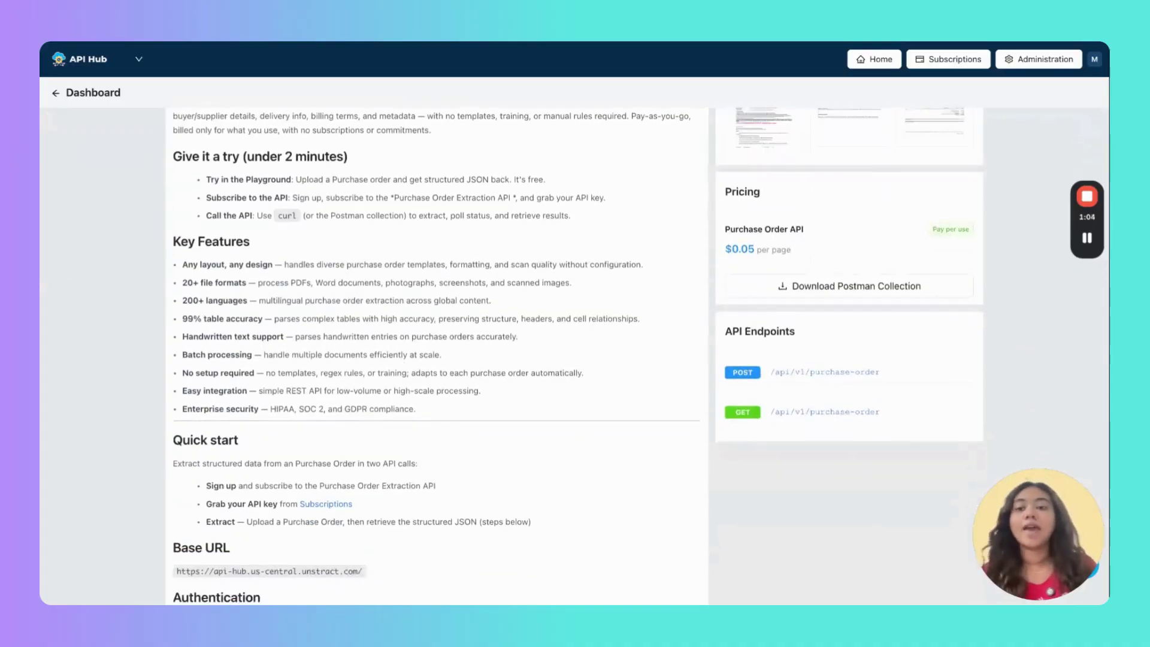
drag(182, 262, 416, 409)
click(179, 261)
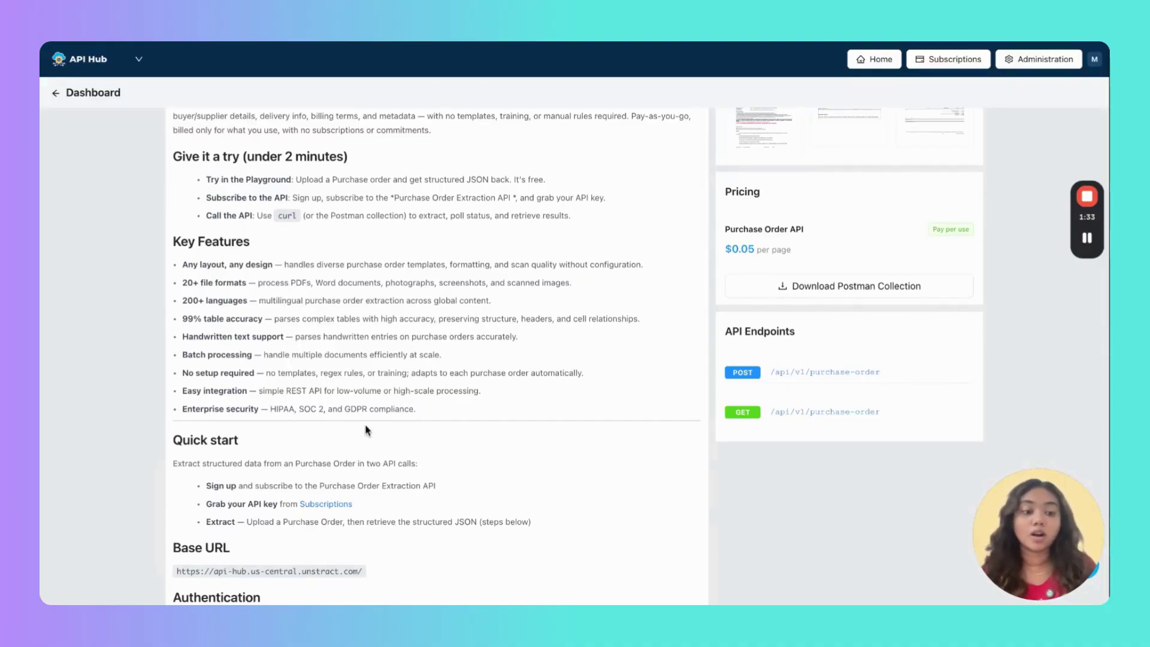
Examine the quick start, API endpoints, upload and retrieval requests, and the sample JSON response for the purchase order
scroll(436, 353, down, 10)
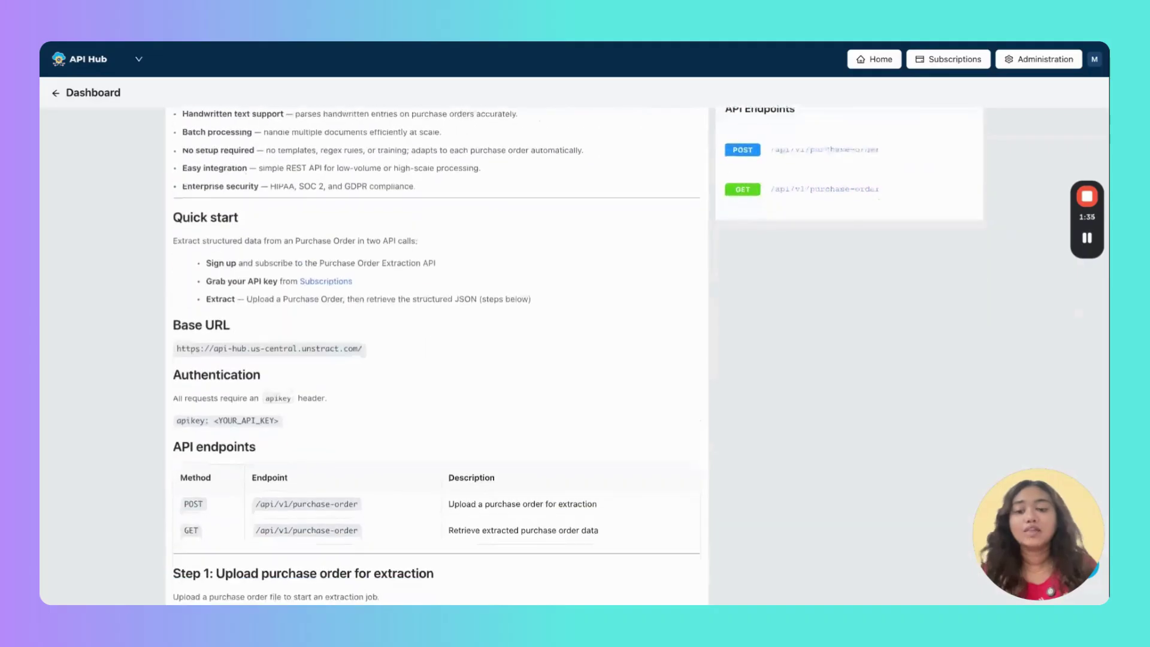
scroll(436, 353, down, 8)
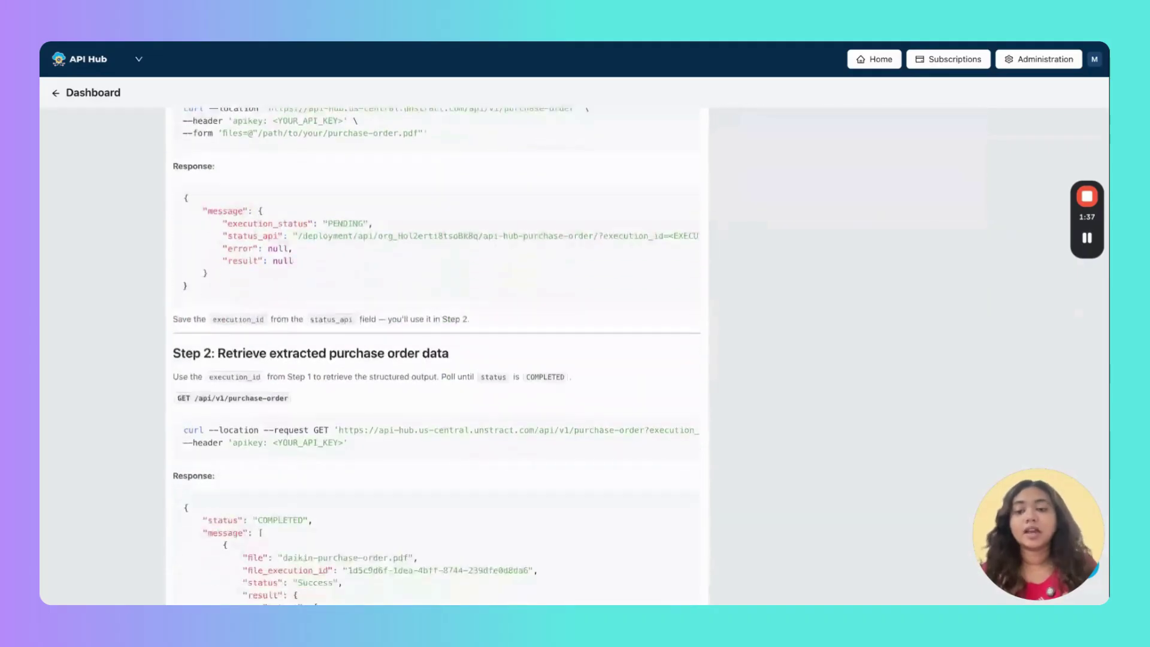
scroll(436, 353, down, 3)
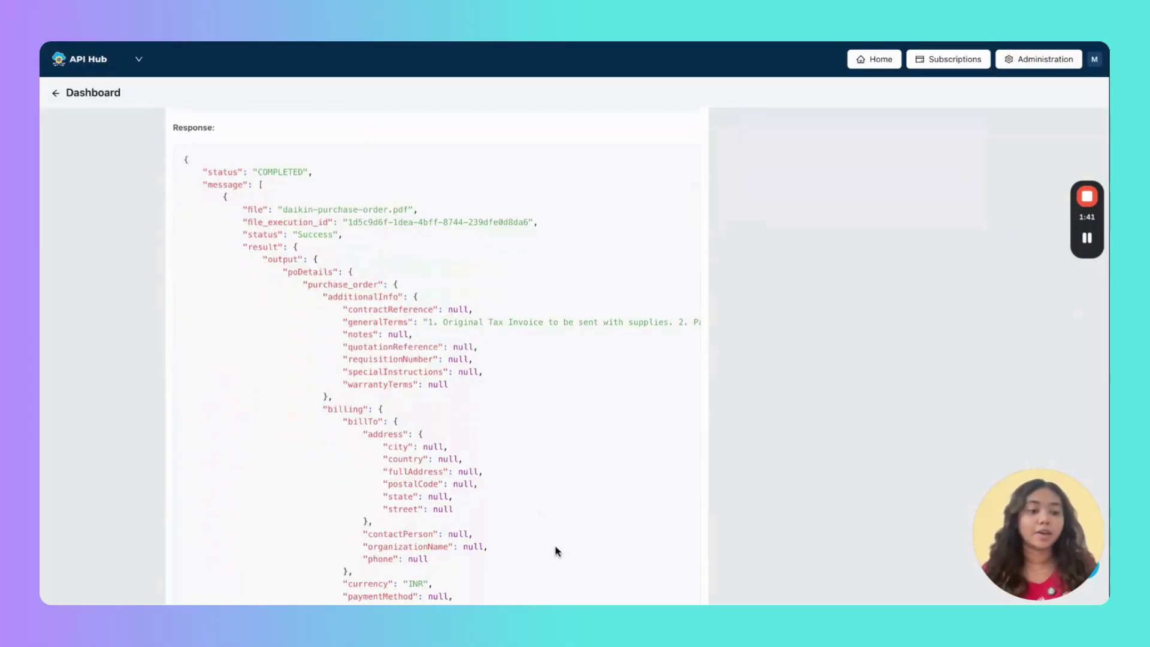
scroll(484, 422, down, 2)
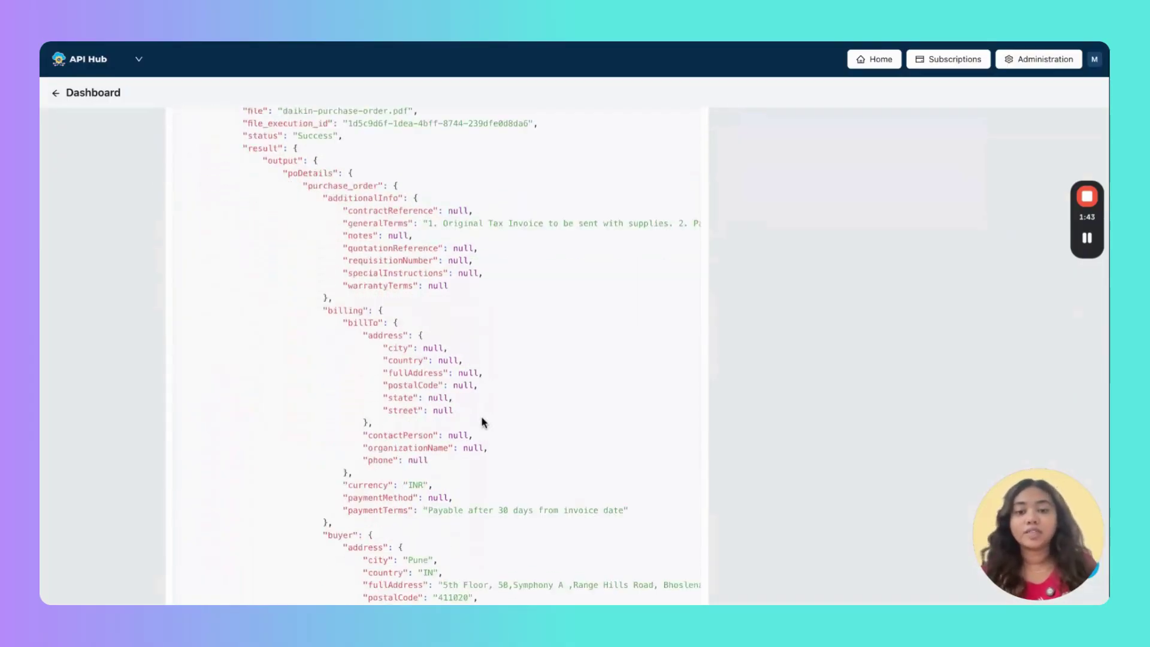
scroll(484, 422, down, 1)
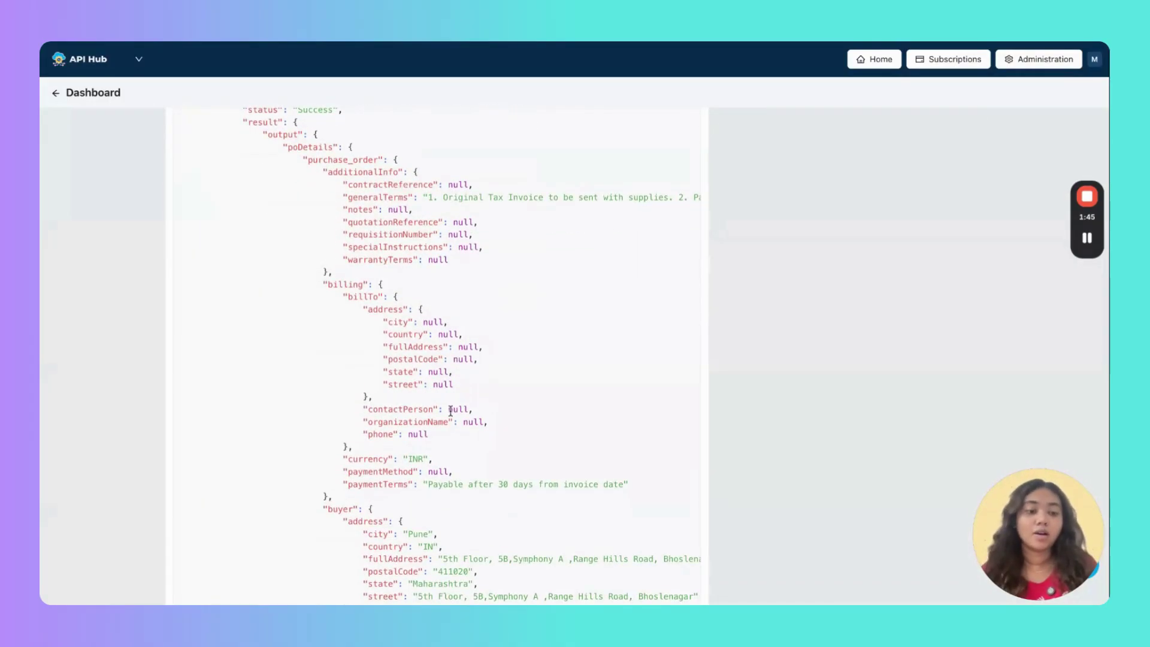
scroll(450, 411, down, 3)
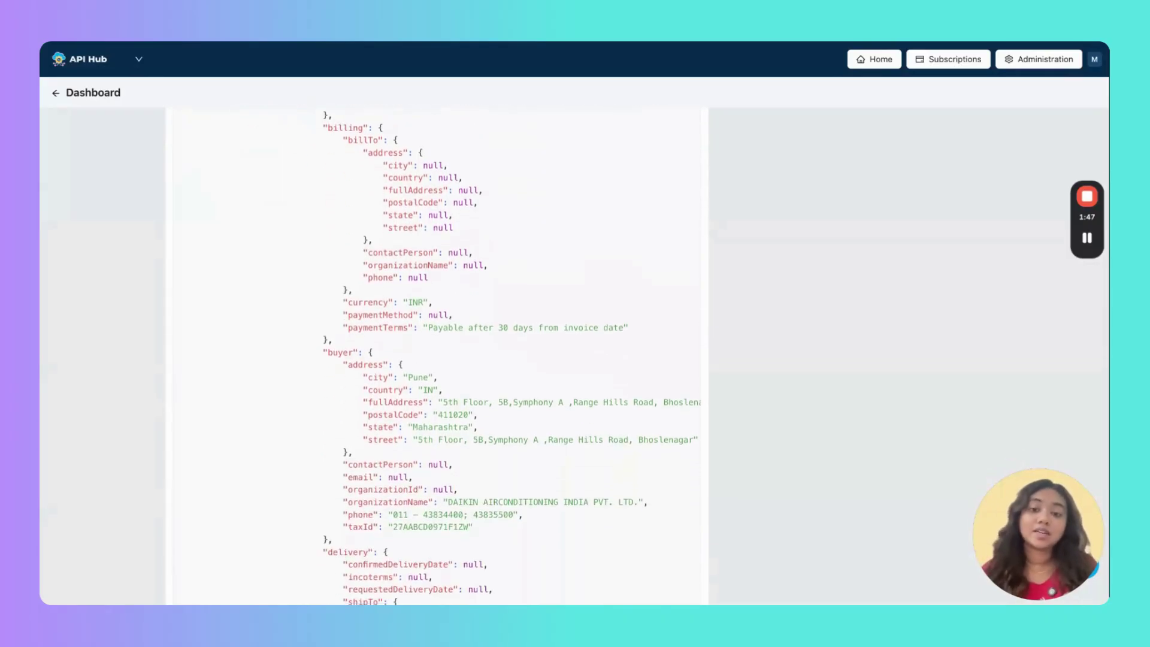
scroll(512, 356, down, 5)
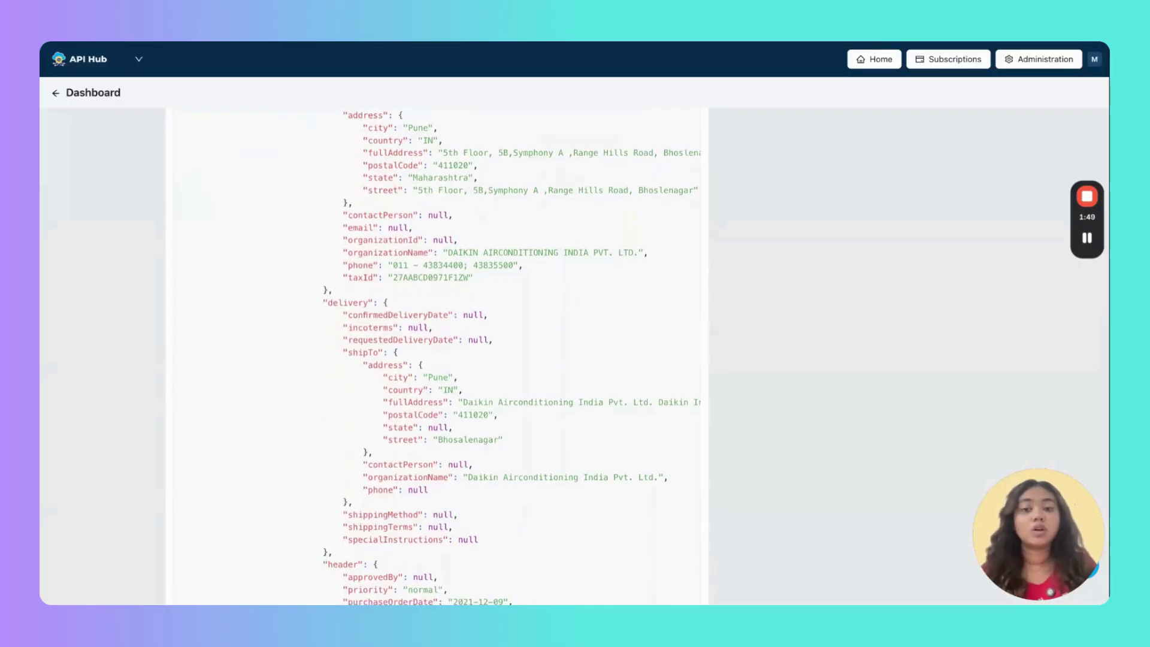
scroll(436, 356, down, 6)
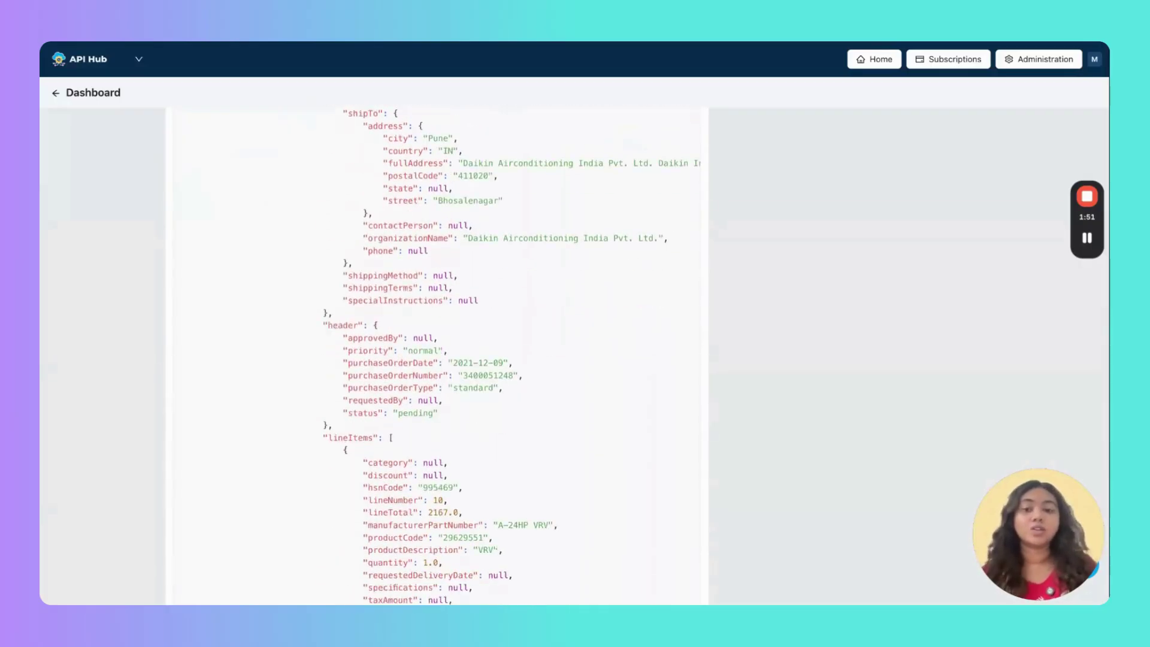
scroll(451, 397, down, 5)
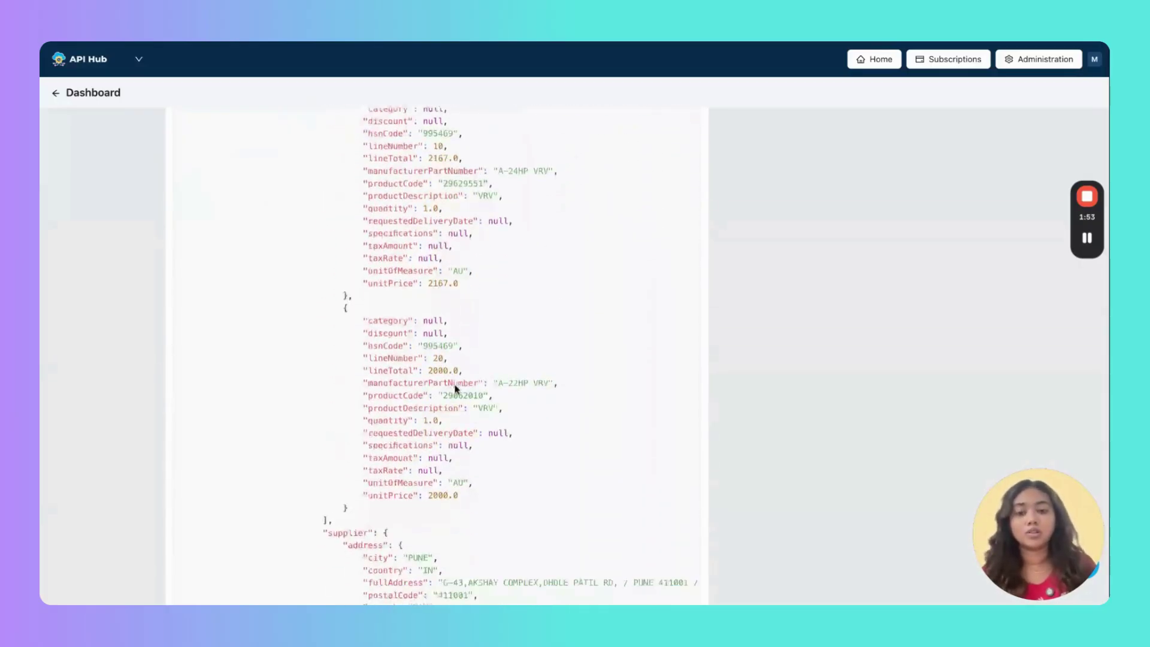
scroll(456, 375, down, 15)
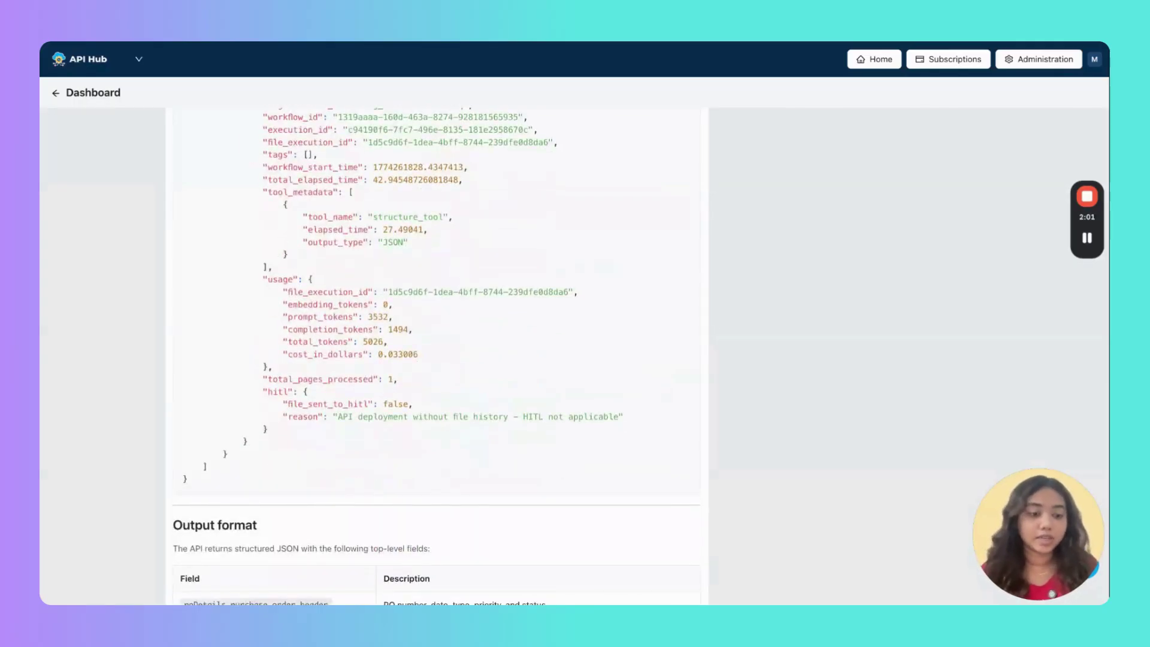
Read the output format fields, API response explanation, use cases, pricing and support sections of the documentation
scroll(458, 355, down, 9)
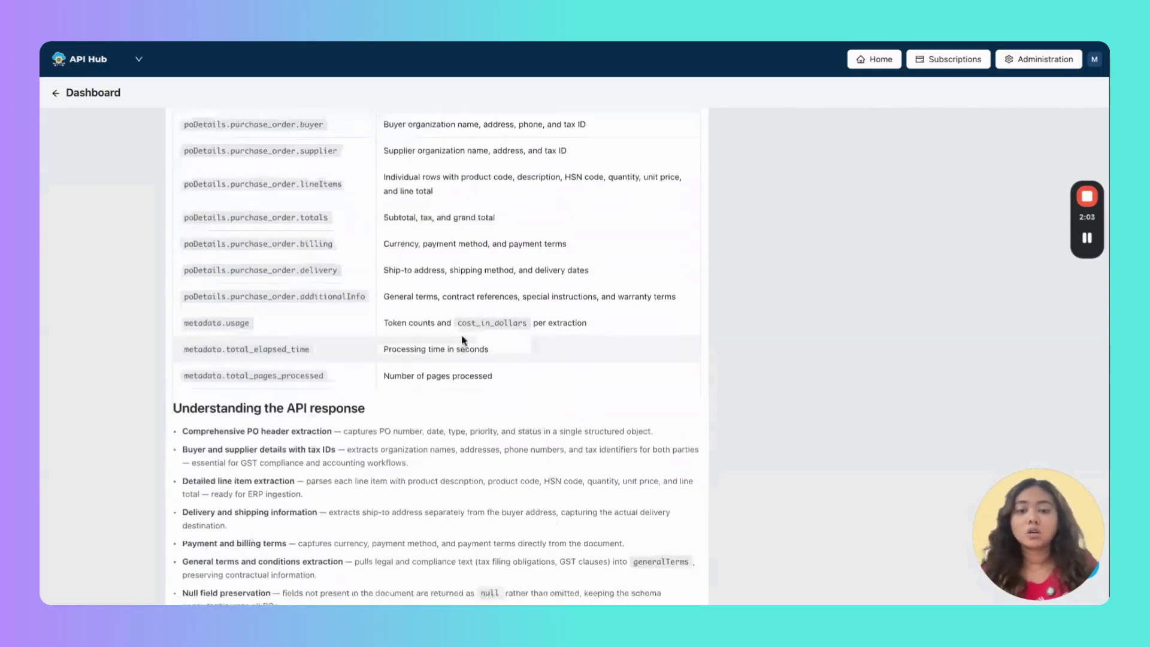
scroll(461, 340, down, 5)
scroll(461, 340, down, 4)
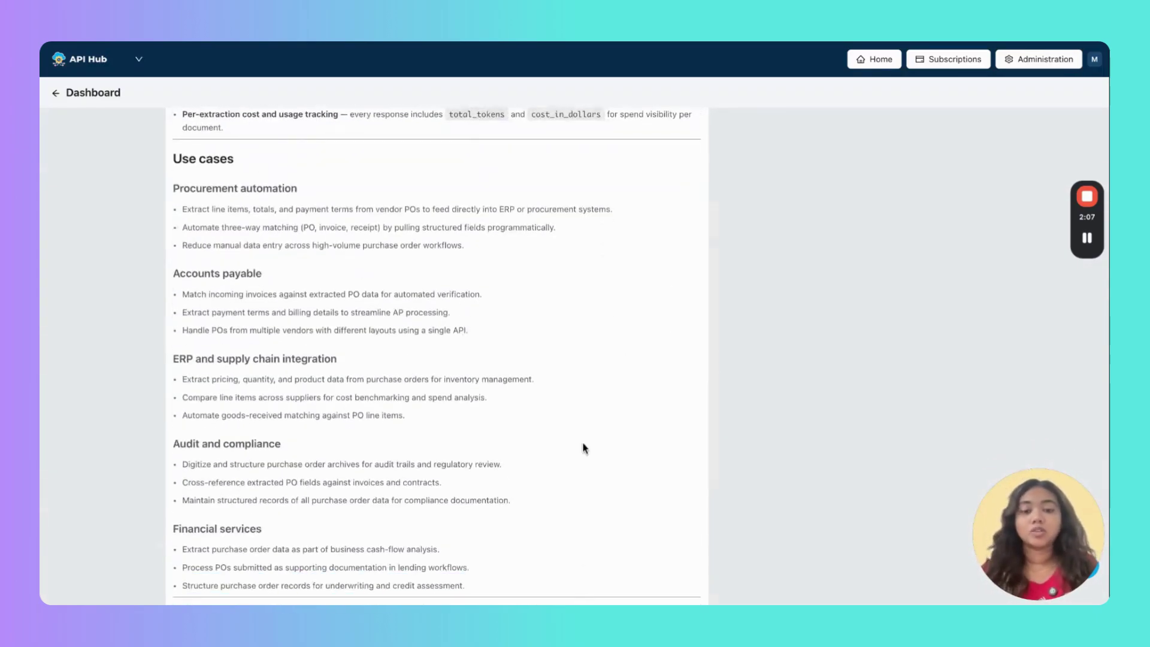
scroll(583, 449, down, 3)
scroll(582, 450, down, 1)
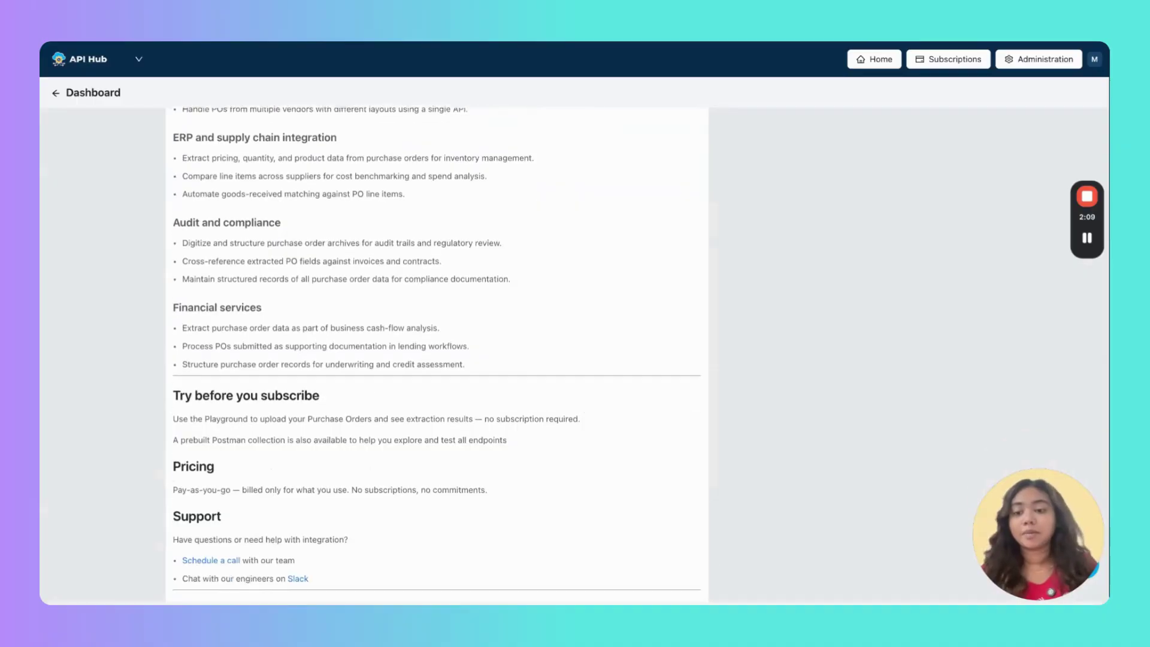
Open the Purchase Order Extraction API playground and extract data from the Adidas sample document
scroll(582, 449, up, 15)
scroll(437, 356, up, 10)
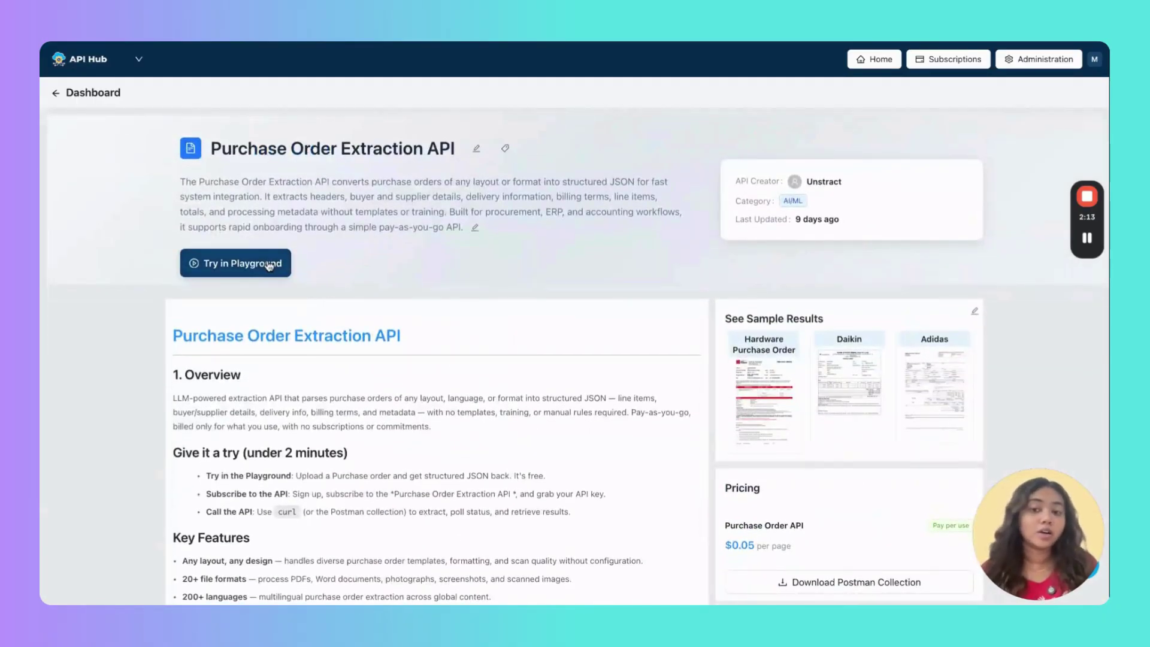
click(269, 266)
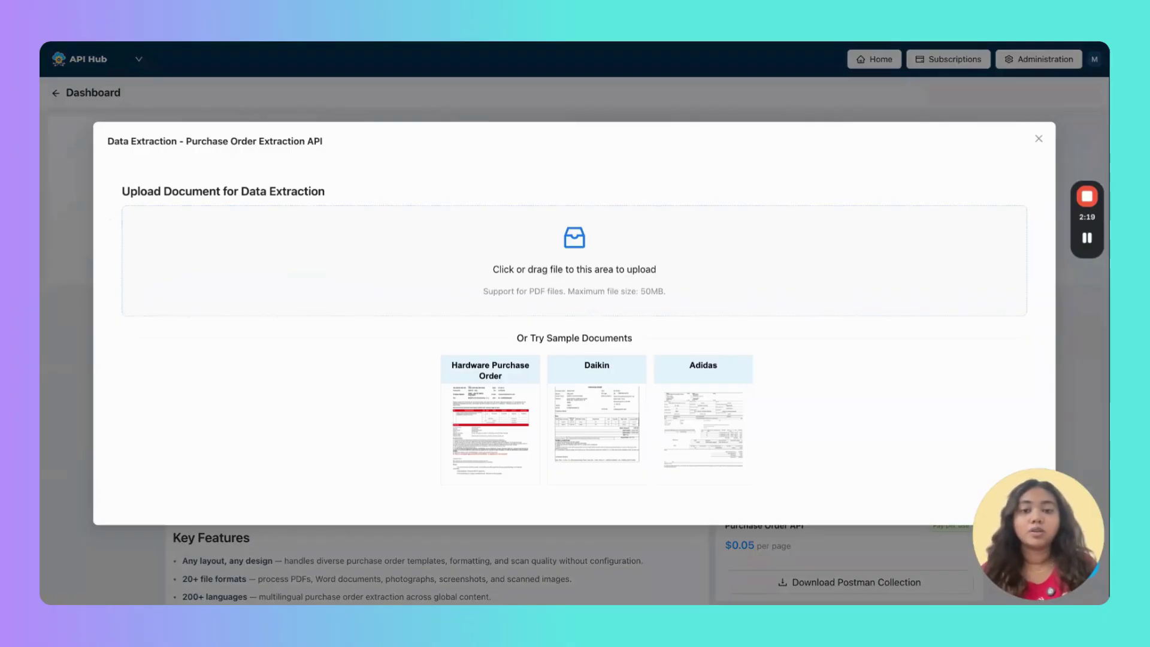
click(703, 419)
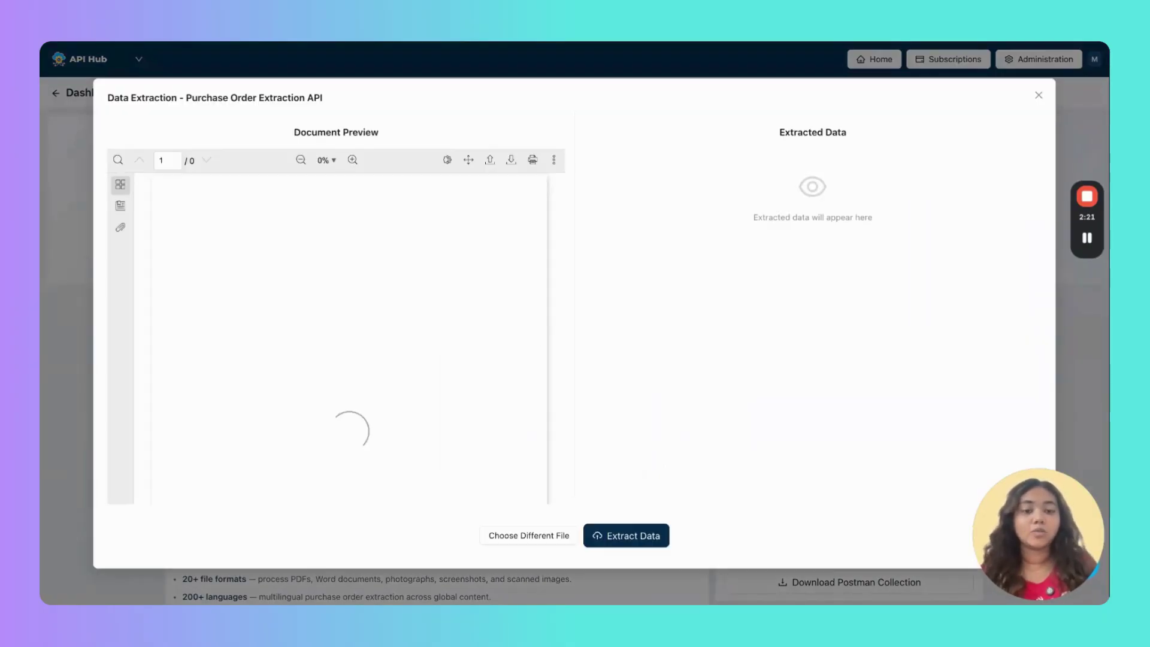
click(641, 541)
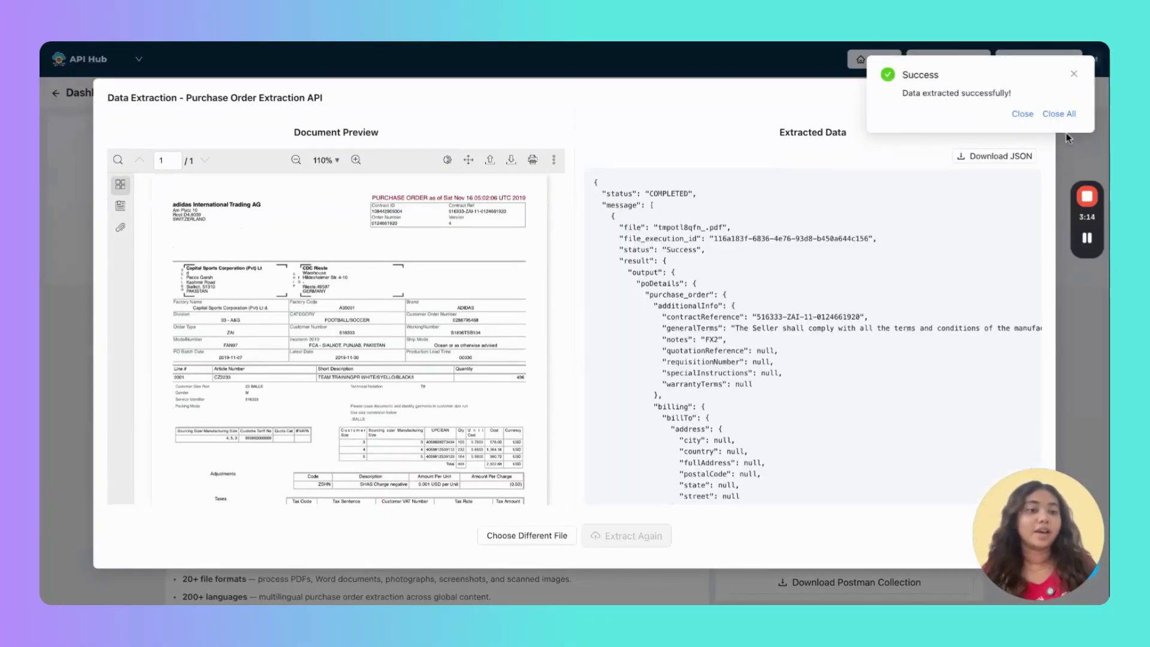
Dismiss the notification, review the JSON extracted from the Adidas purchase order, and close the playground
click(1067, 116)
scroll(812, 339, down, 15)
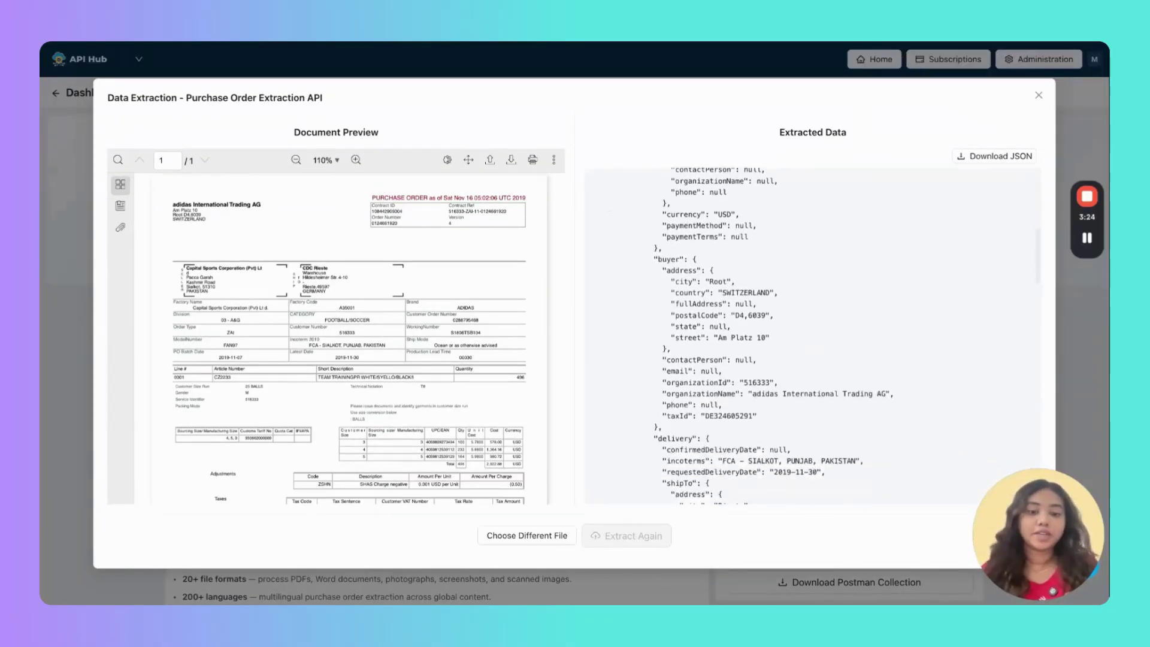
scroll(812, 338, up, 15)
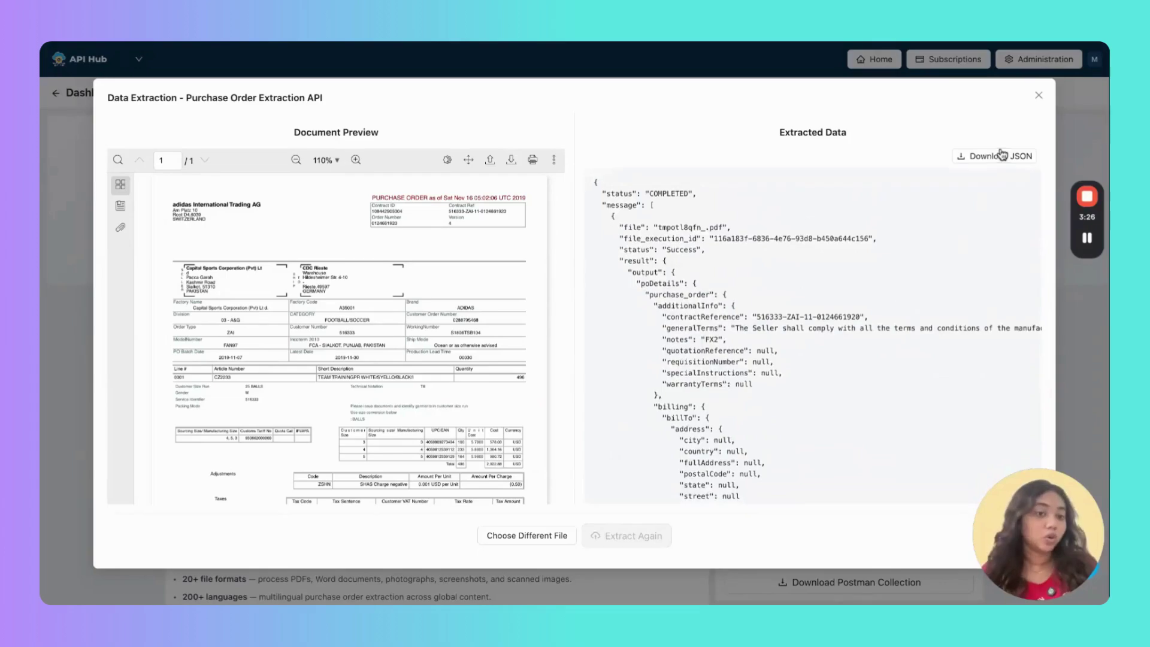
click(1039, 95)
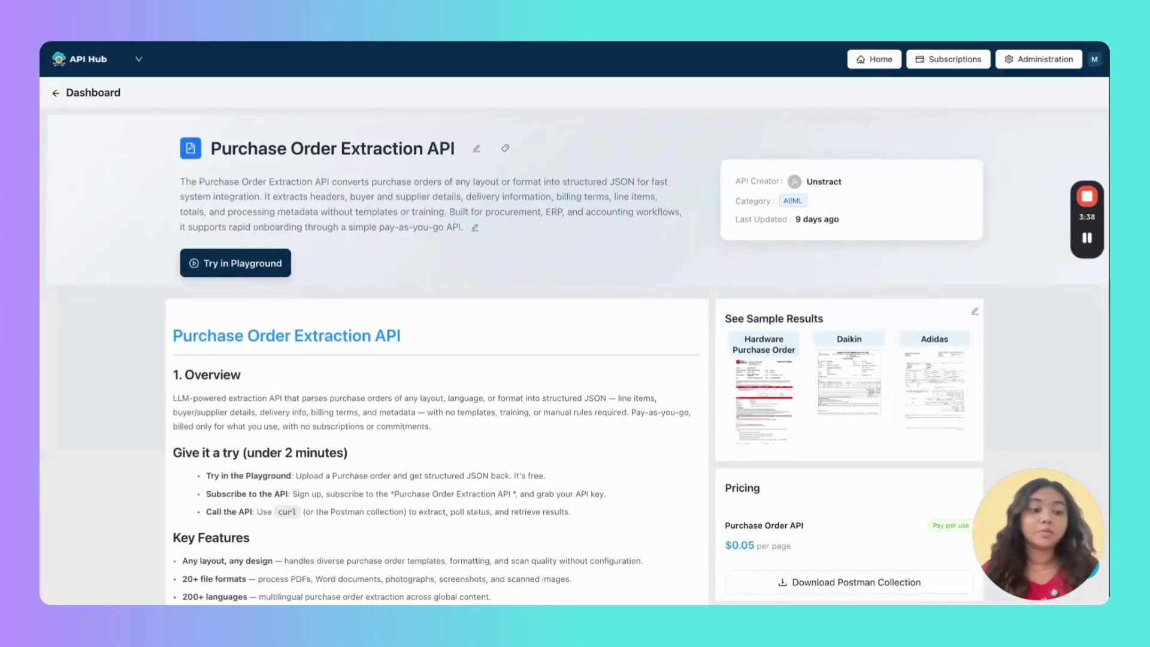
Check the pricing, Postman collection, API endpoints and sample results offered for the Purchase Order Extraction API
scroll(992, 367, down, 4)
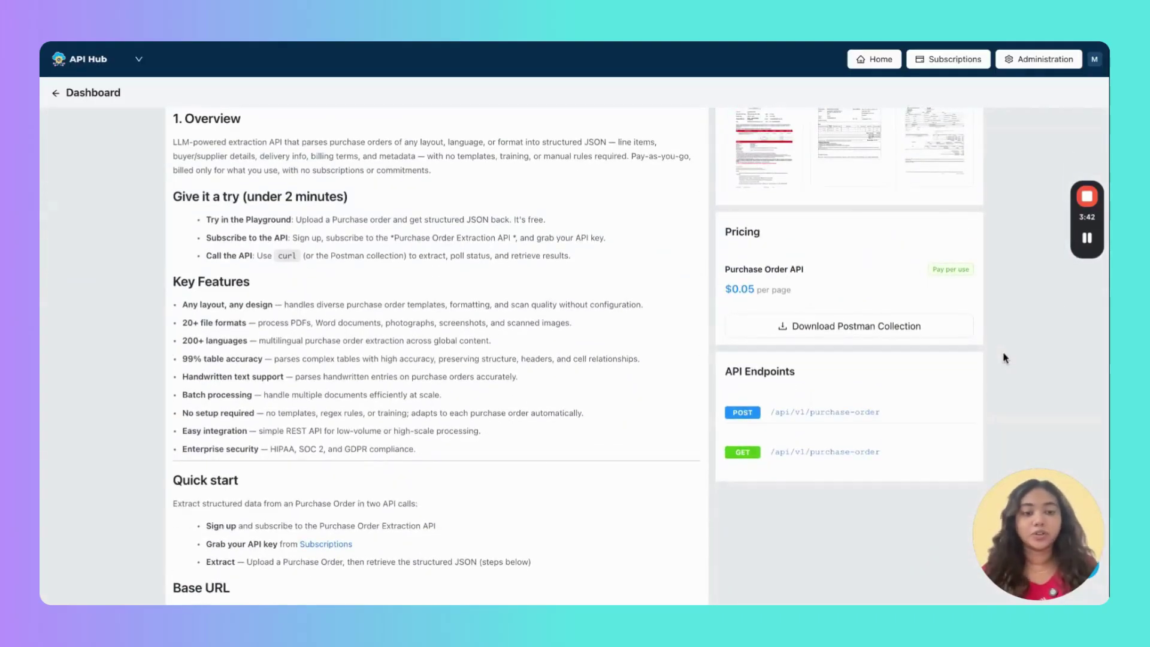
scroll(1005, 357, up, 3)
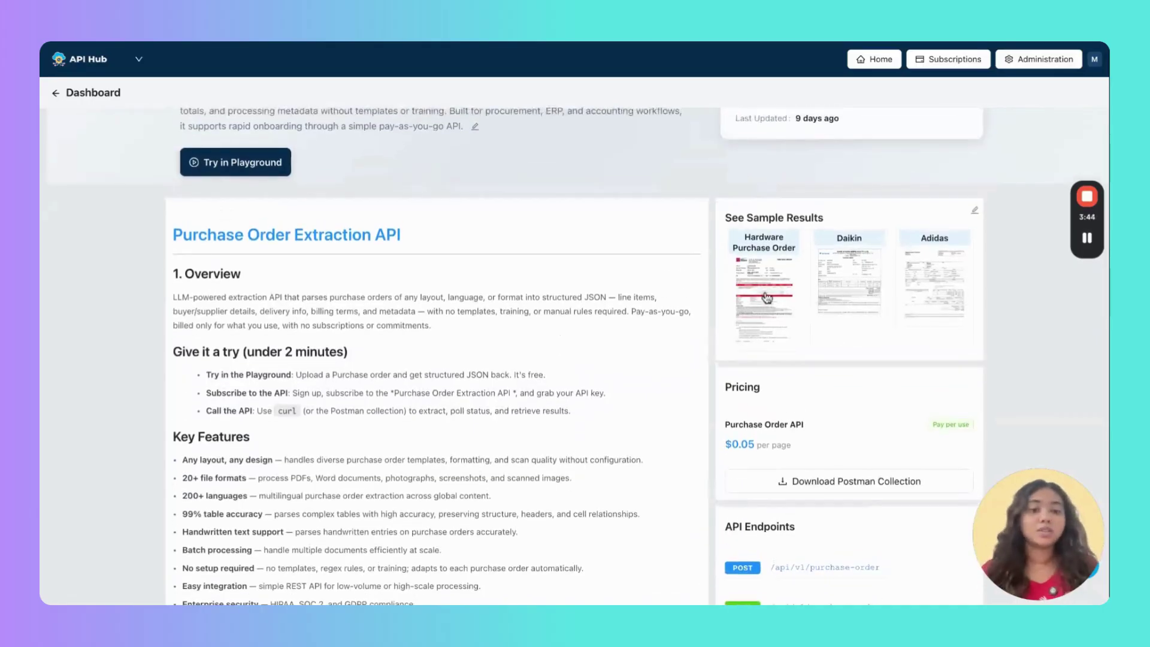
Review the sample documents and extracted JSON for the Hardware Purchase Order and Daikin samples, closing each preview
click(766, 297)
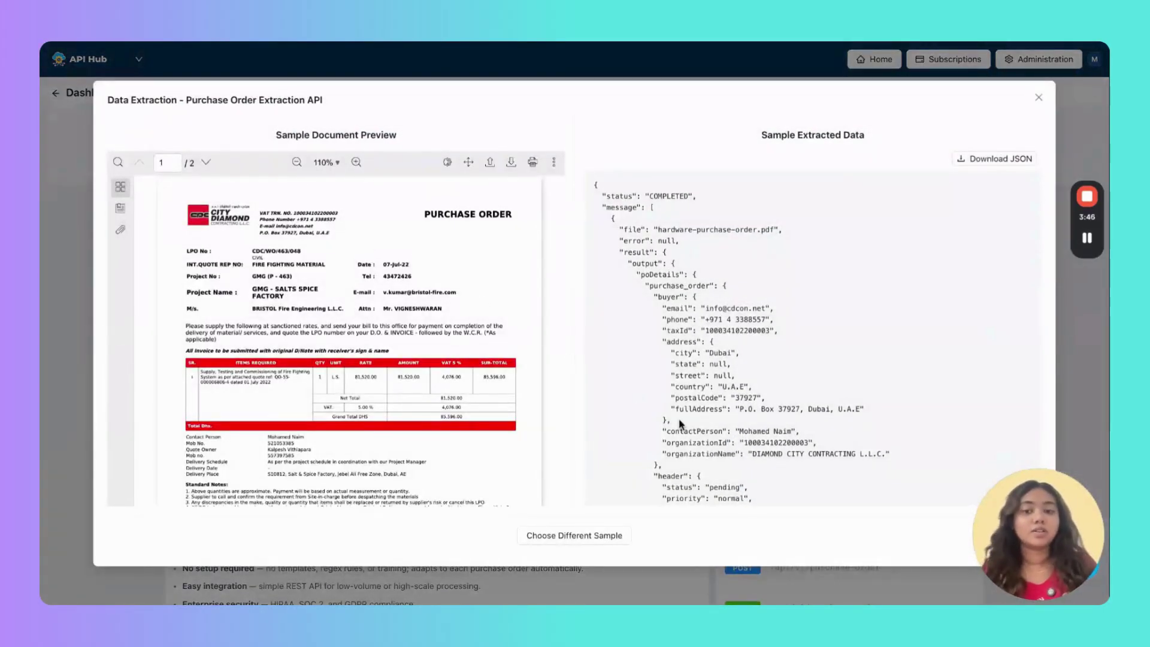
click(1039, 97)
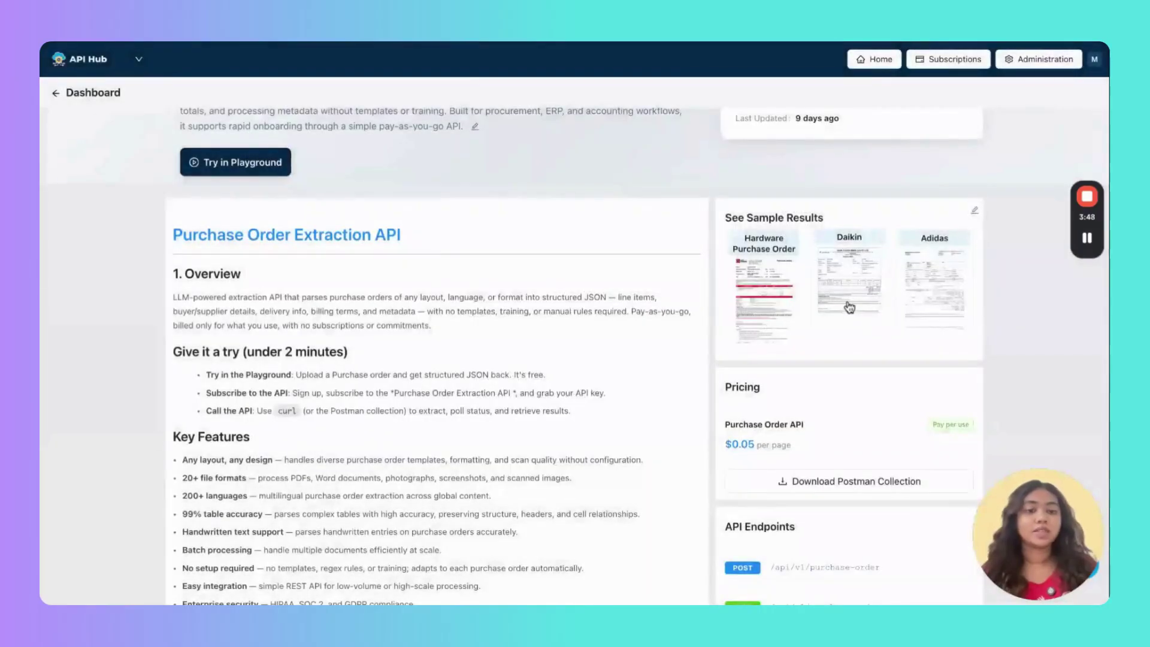
click(849, 308)
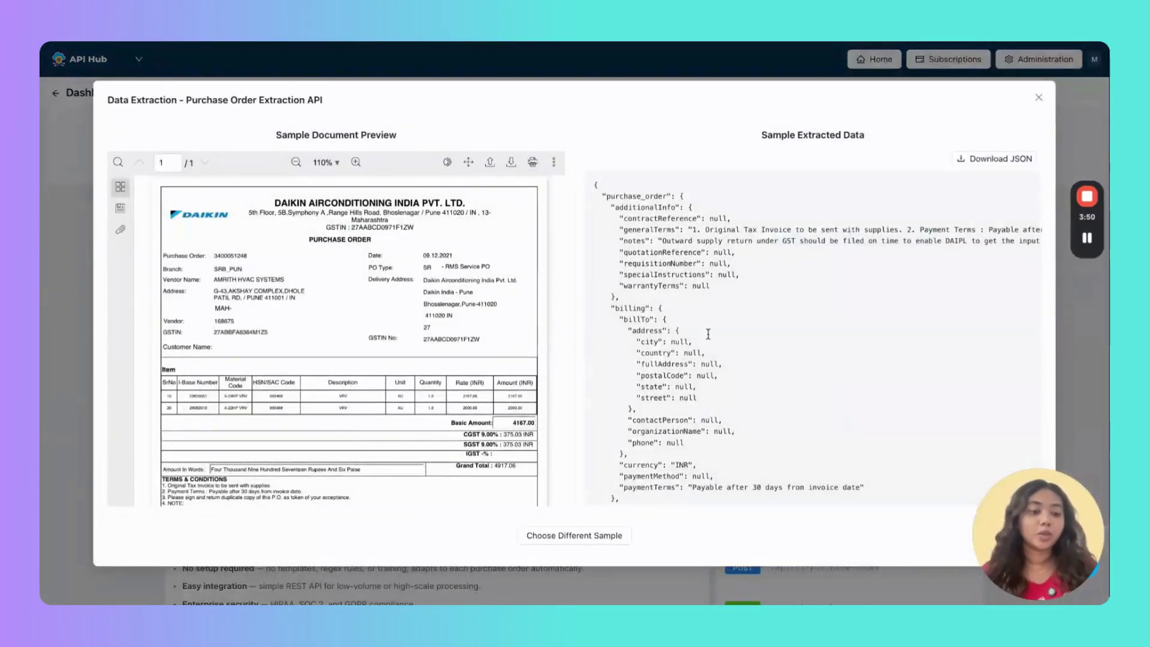
click(1039, 97)
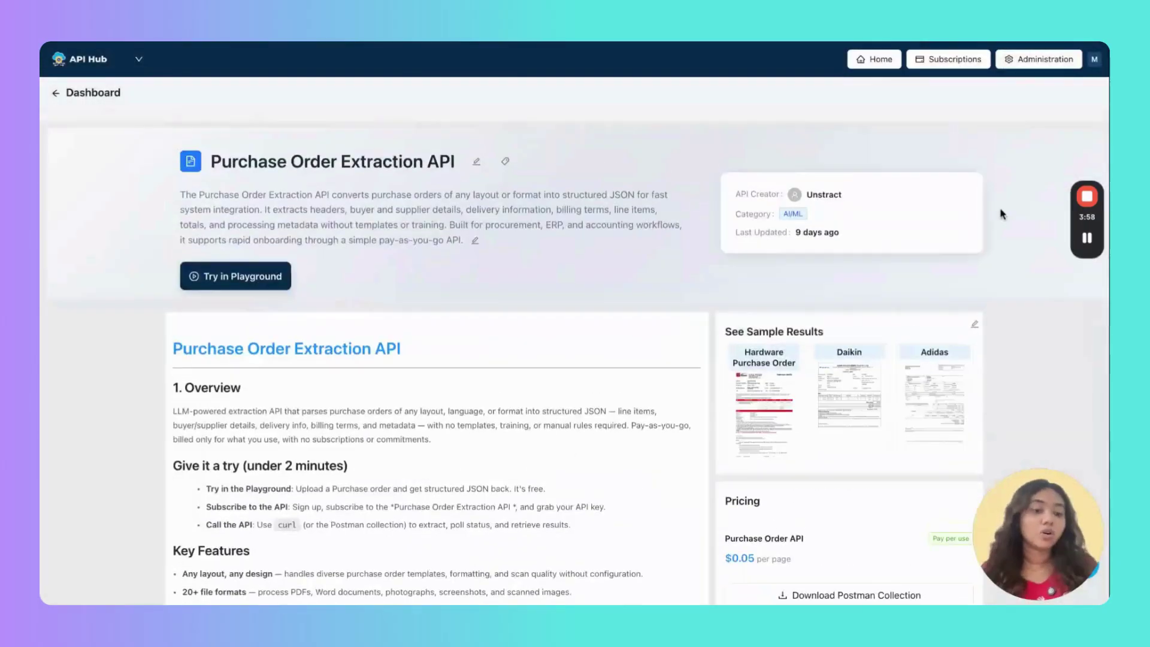
scroll(1001, 214, down, 1)
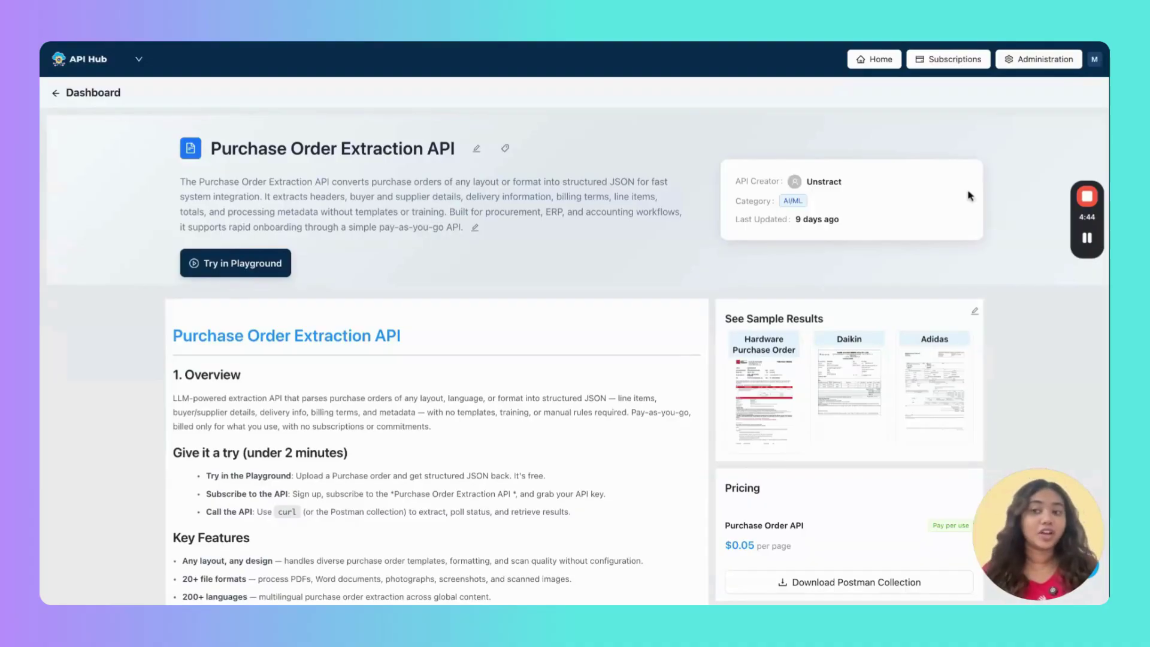
Switch from API Hub to Unstract and open Agentic Prompt Studio
click(140, 59)
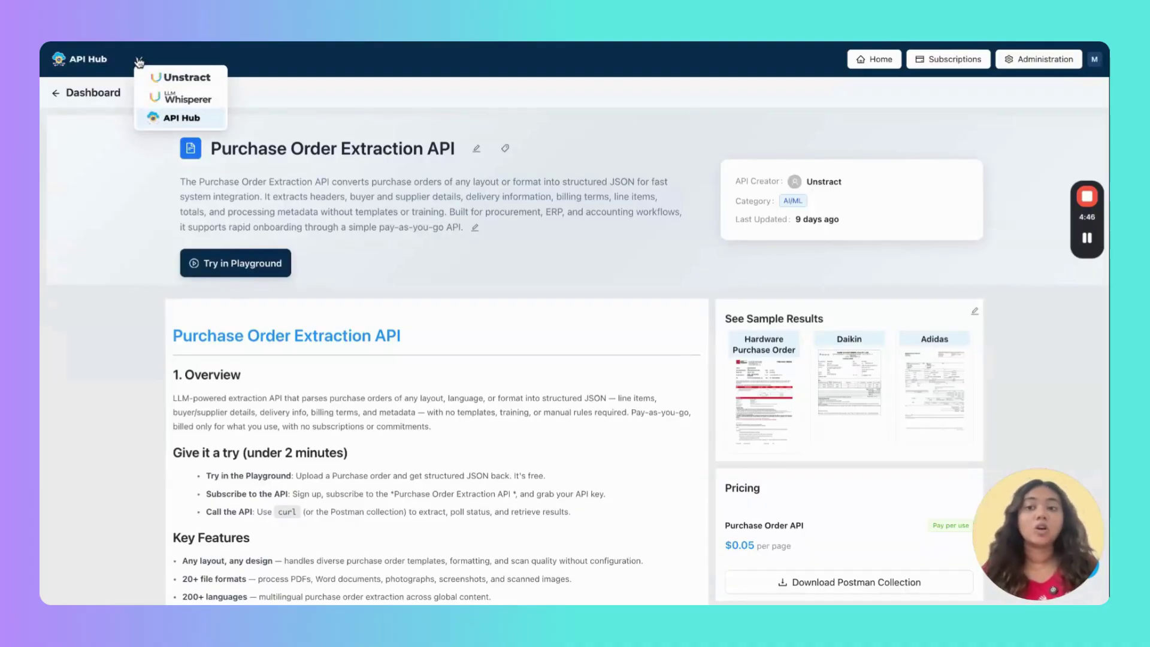
click(173, 78)
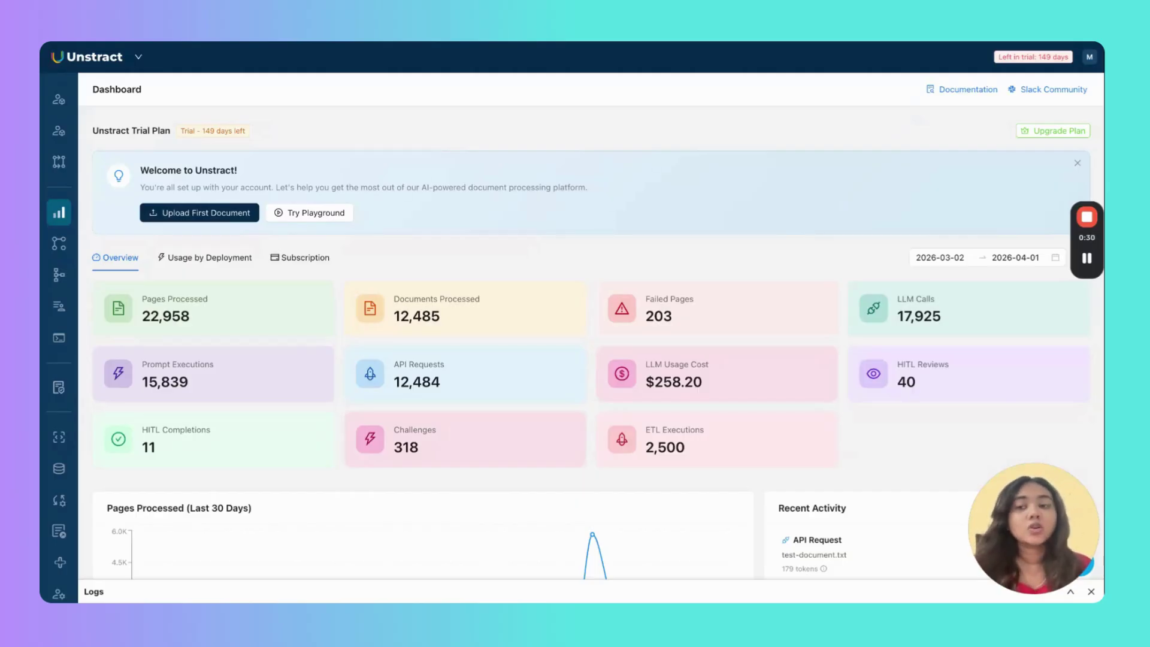
mouse_move(72, 173)
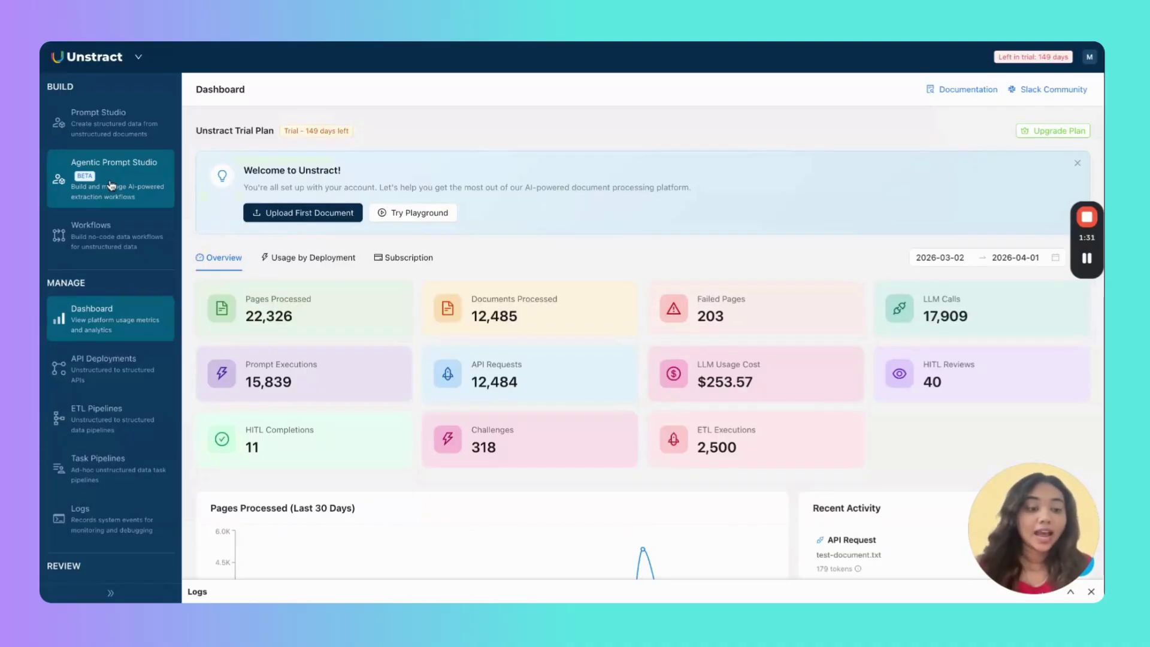
click(111, 185)
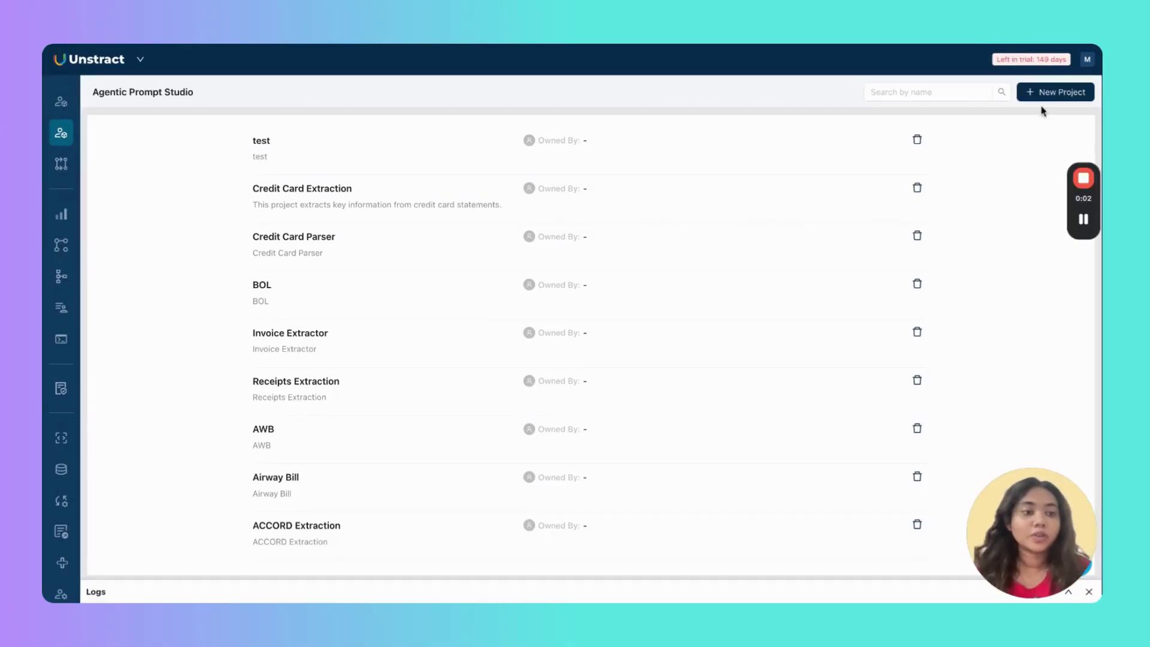
Create a project with "Purchase Order Extraction" as both name and description, and skip the introductory tour
click(1044, 92)
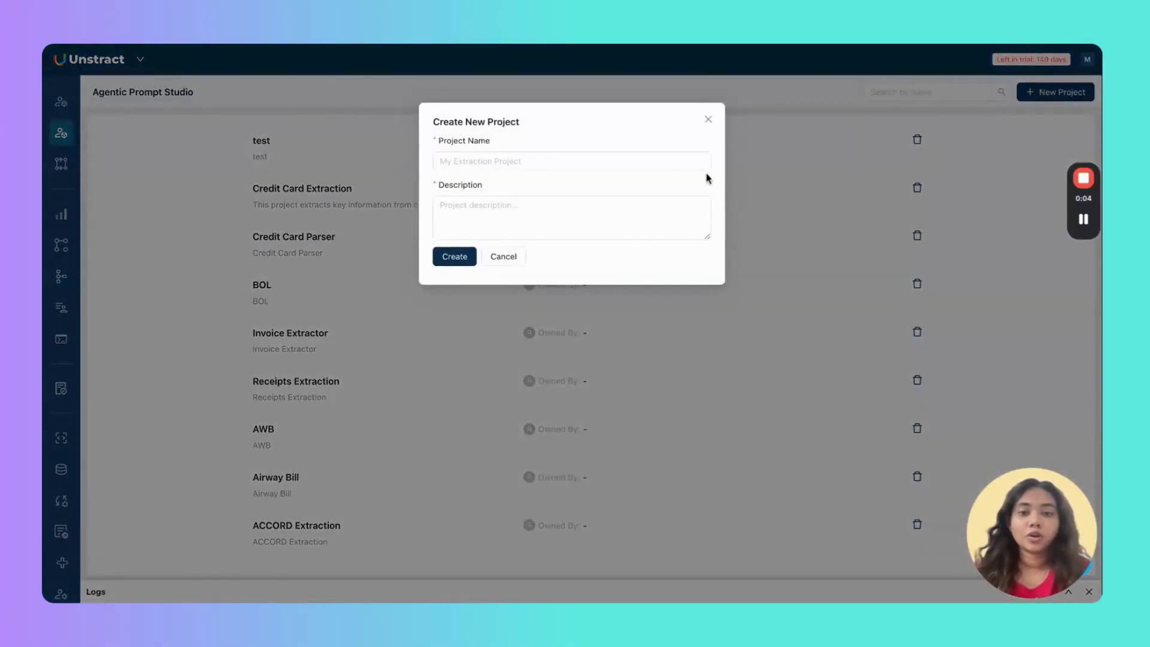
click(663, 160)
text(Pur)
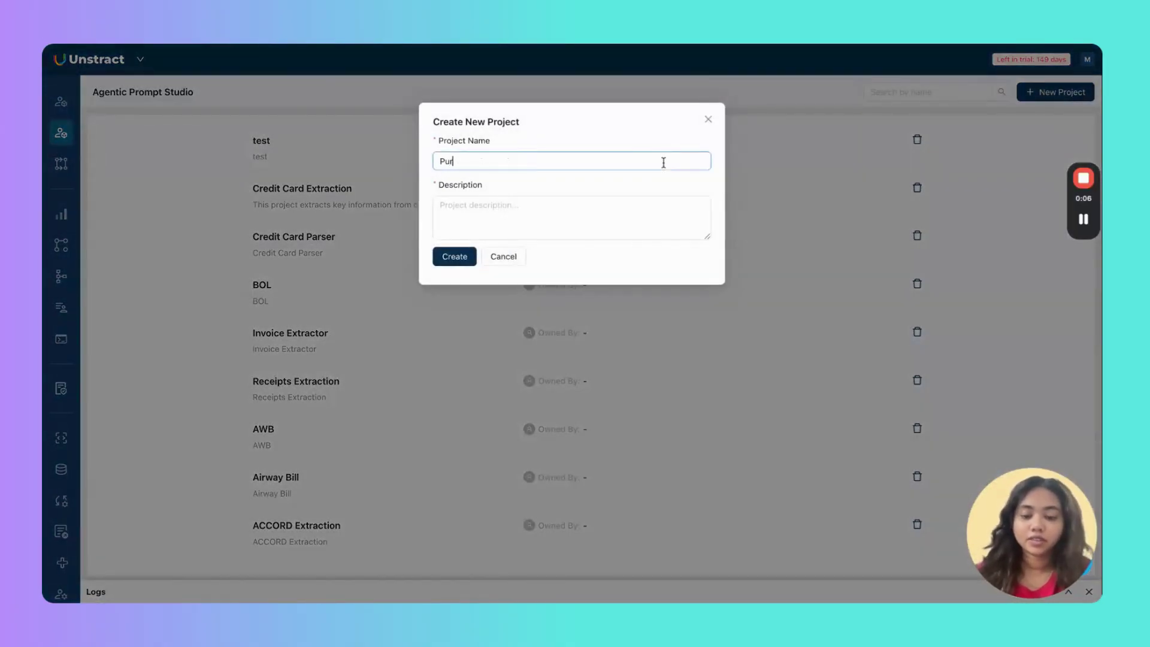
text(chase Order)
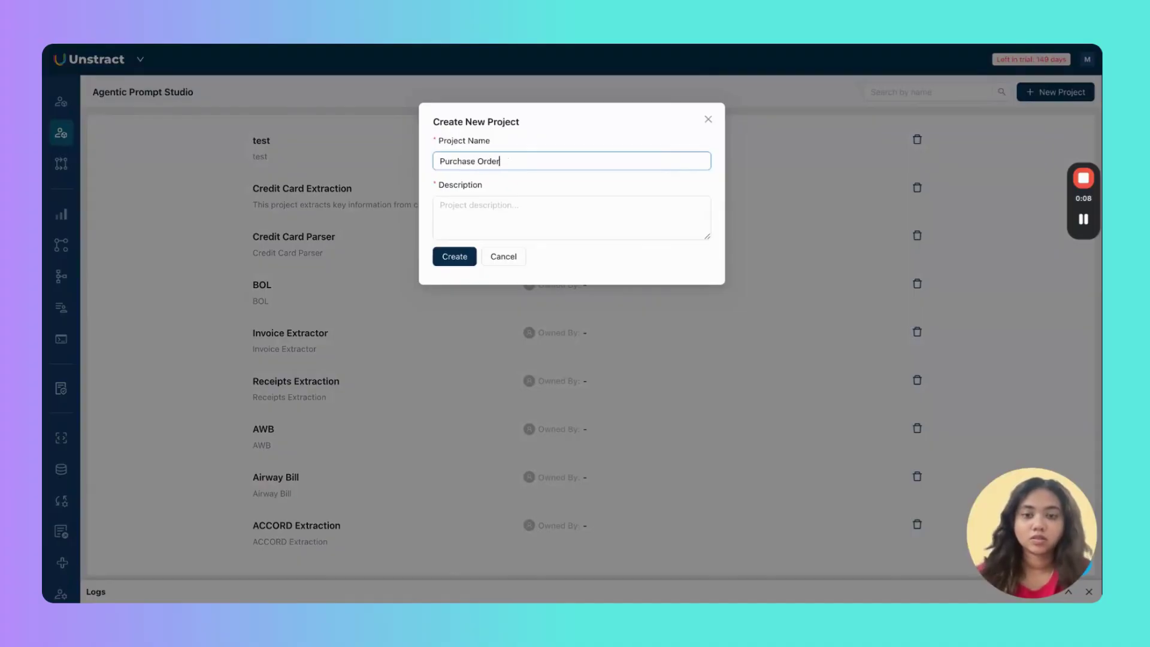
text( Extraction)
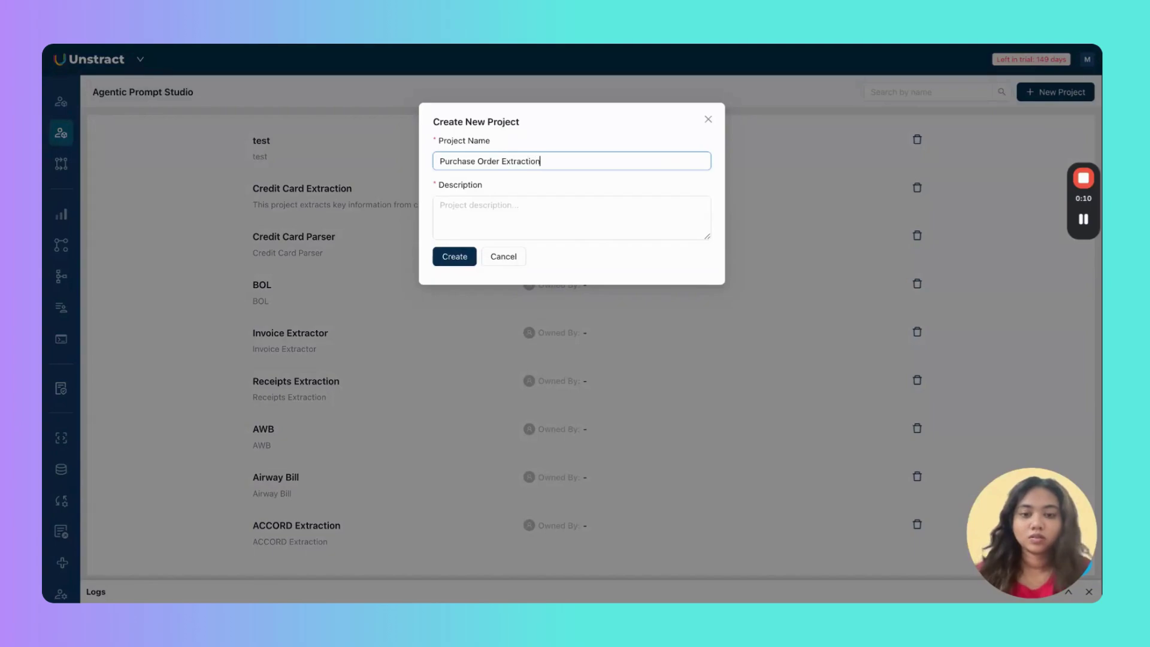
key(ctrl+a)
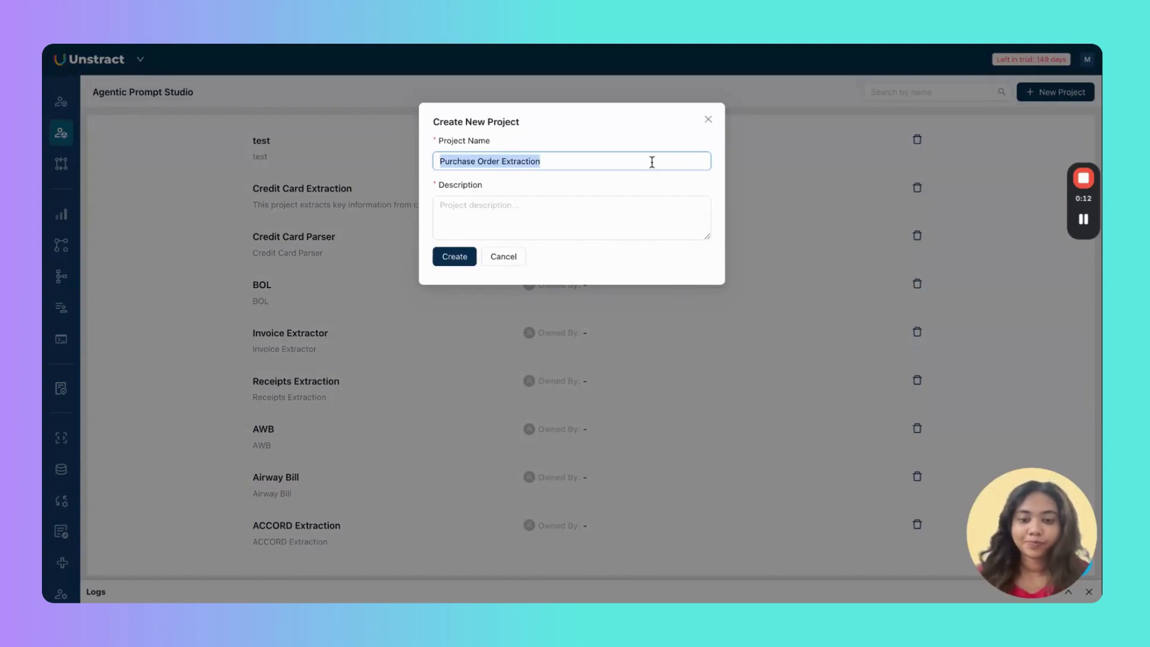
key(ctrl+c)
click(631, 203)
key(ctrl+v)
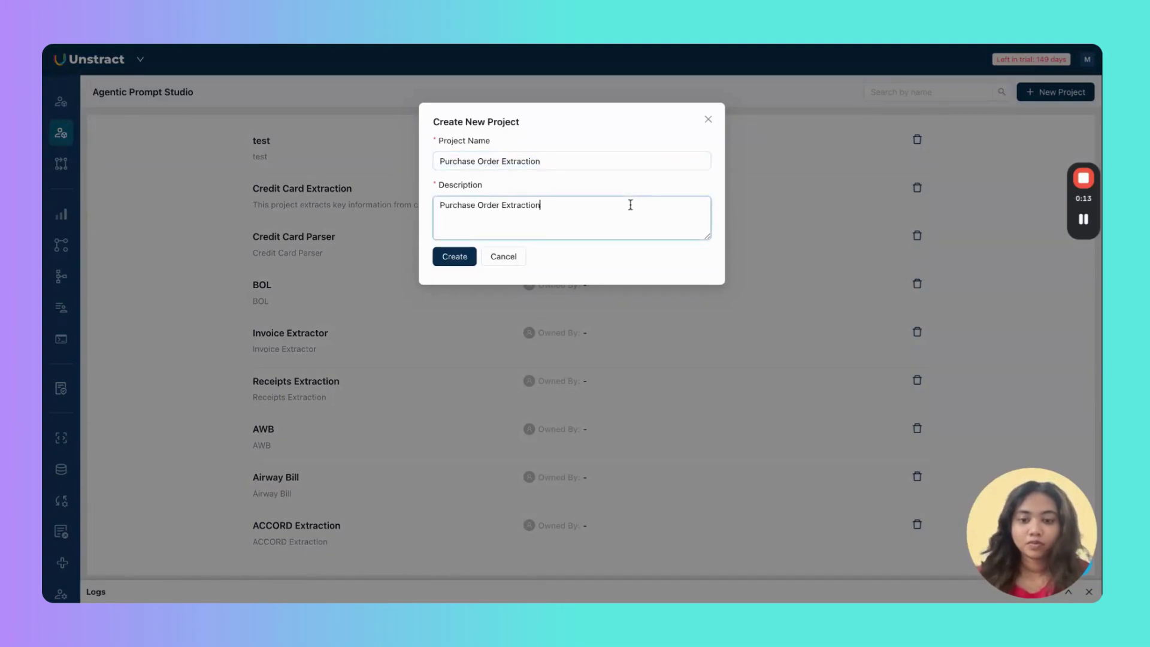
click(443, 264)
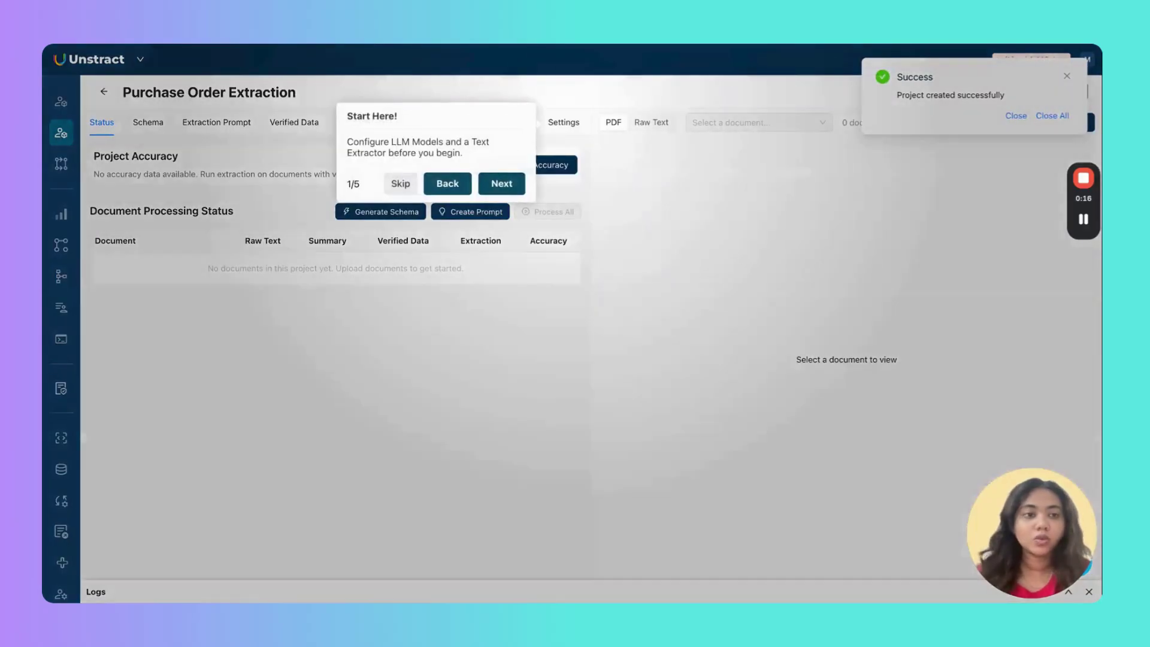
click(411, 190)
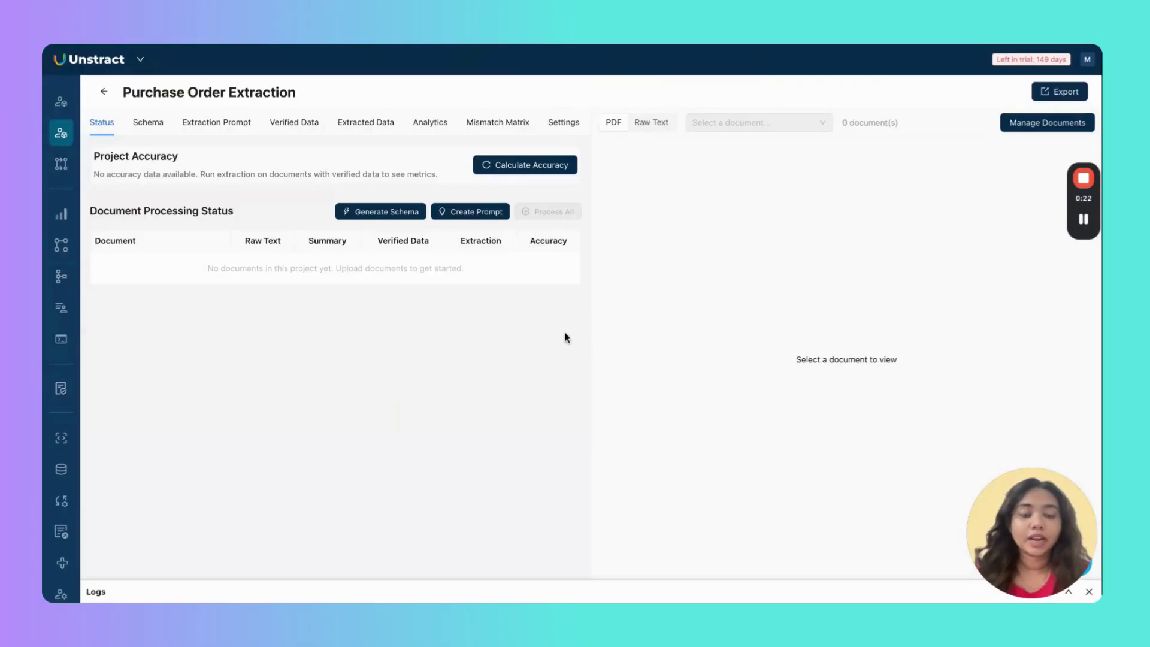
In the project settings, set the Extractor LLM to sonnet-4.5 and the Agent LLM to Anthropic Check
click(562, 125)
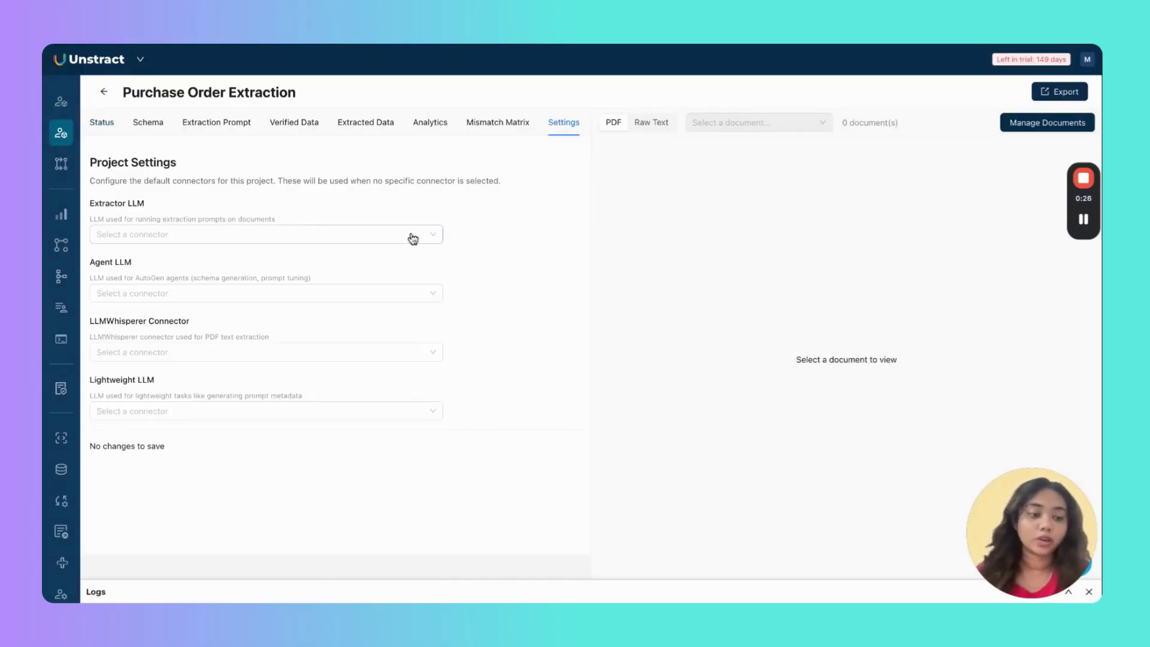
click(413, 234)
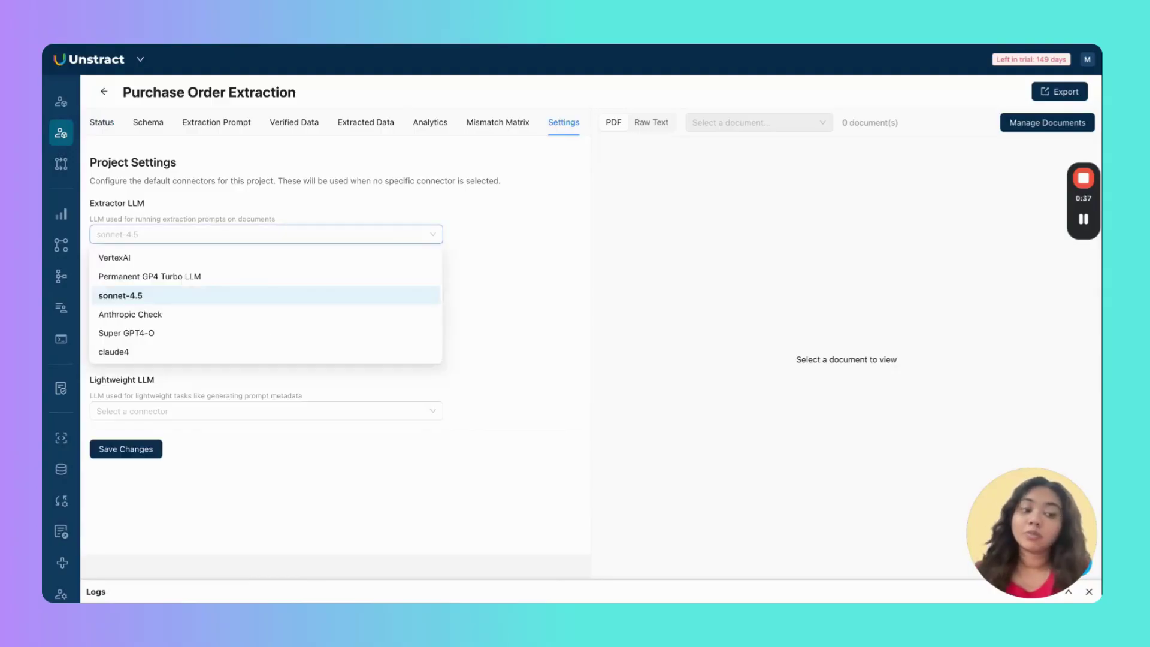
click(401, 295)
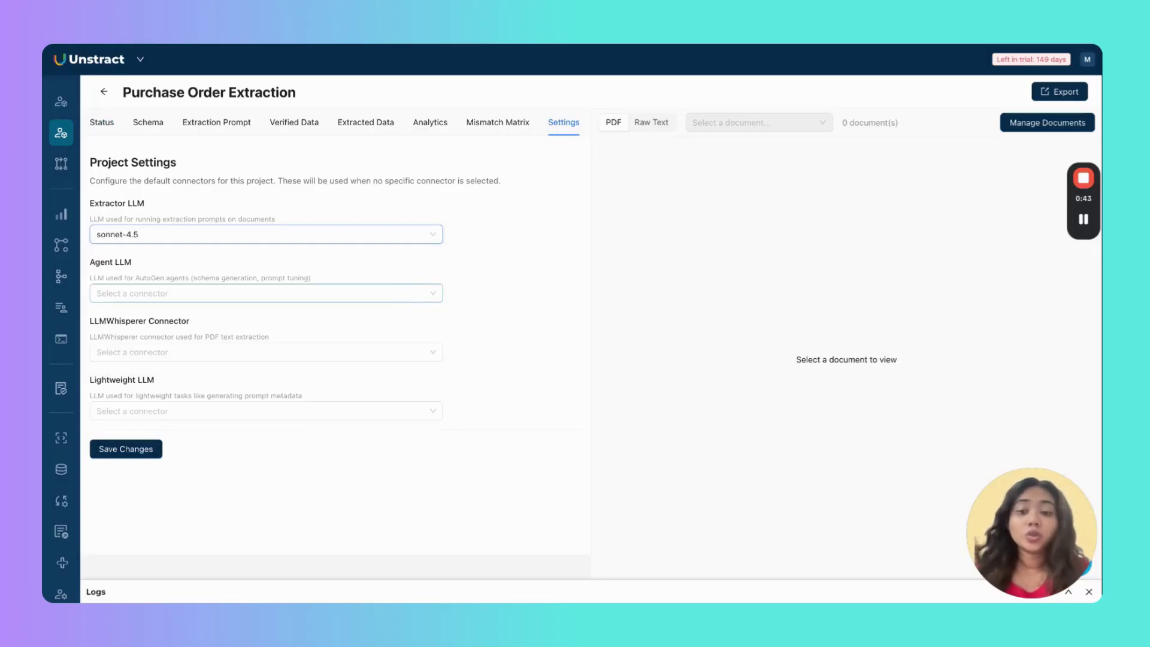
click(401, 296)
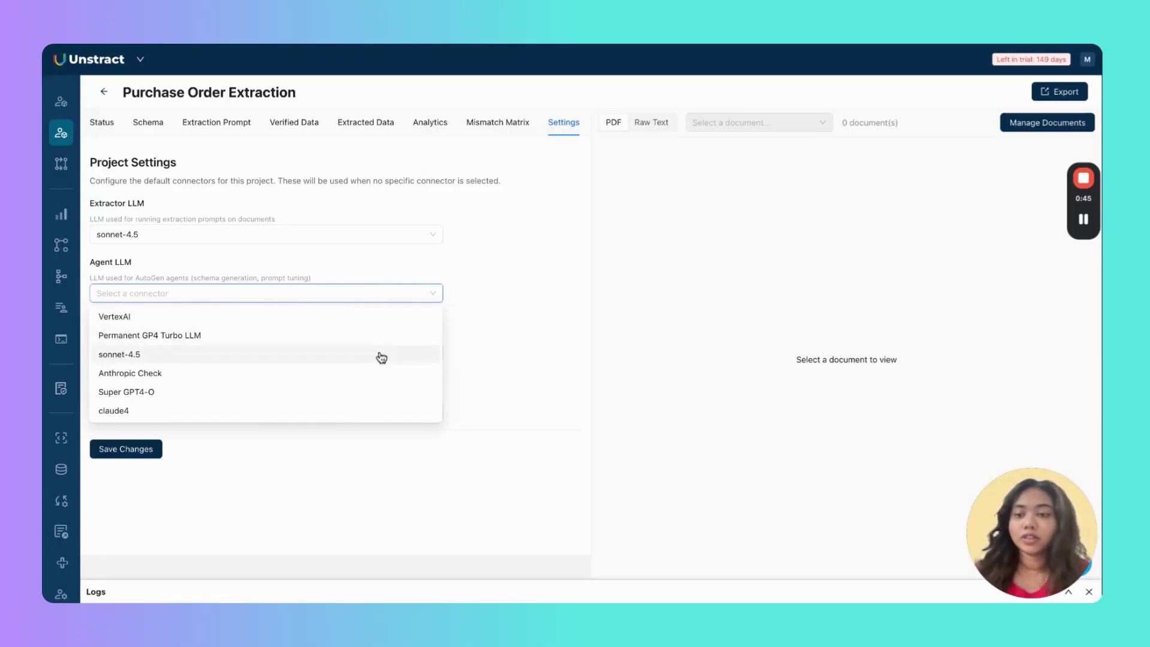
click(372, 379)
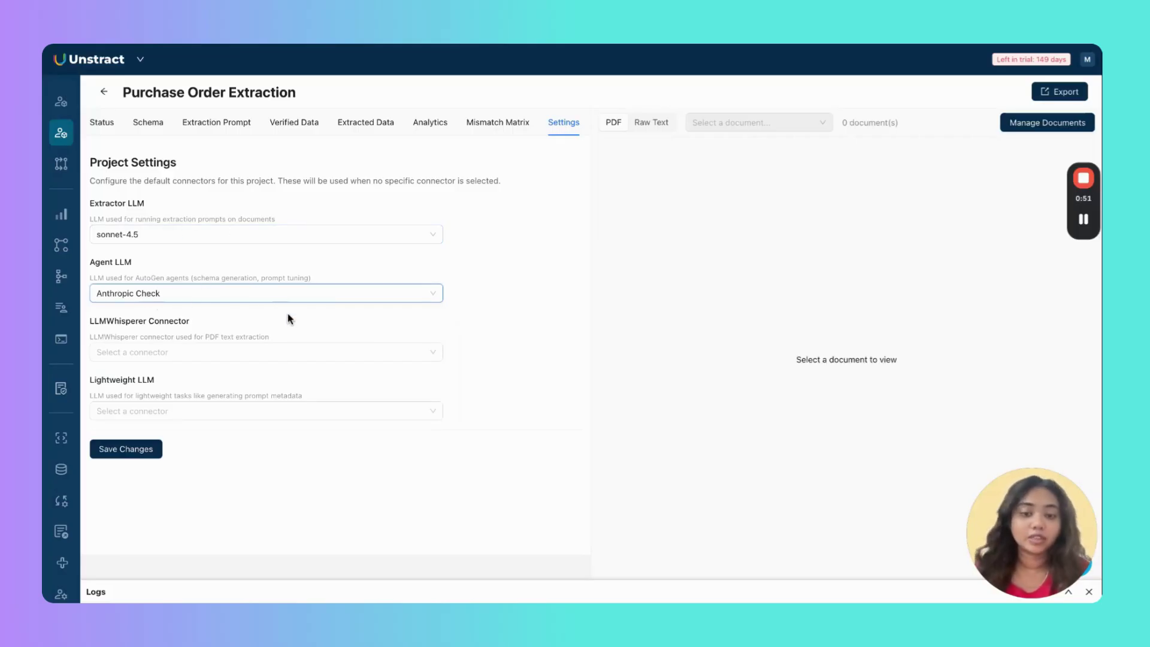
Set the LLMWhisperer connector to llm-whisperer-v2 and the Lightweight LLM to Super GPT4-O, save the settings and dismiss the notification
click(283, 352)
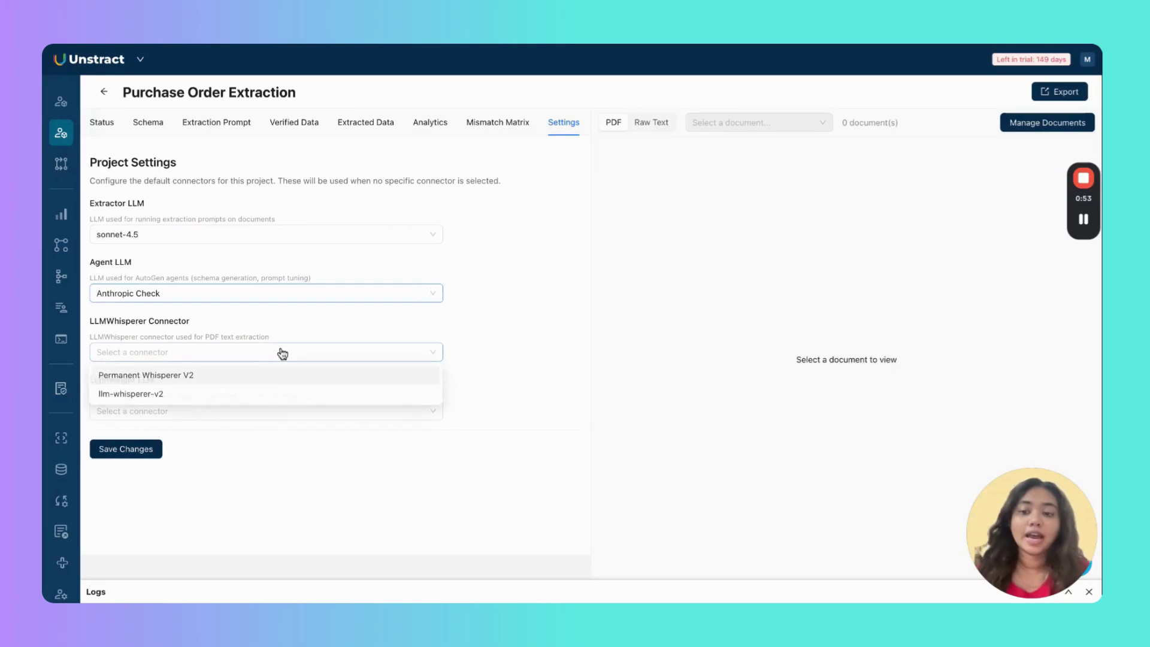
click(273, 397)
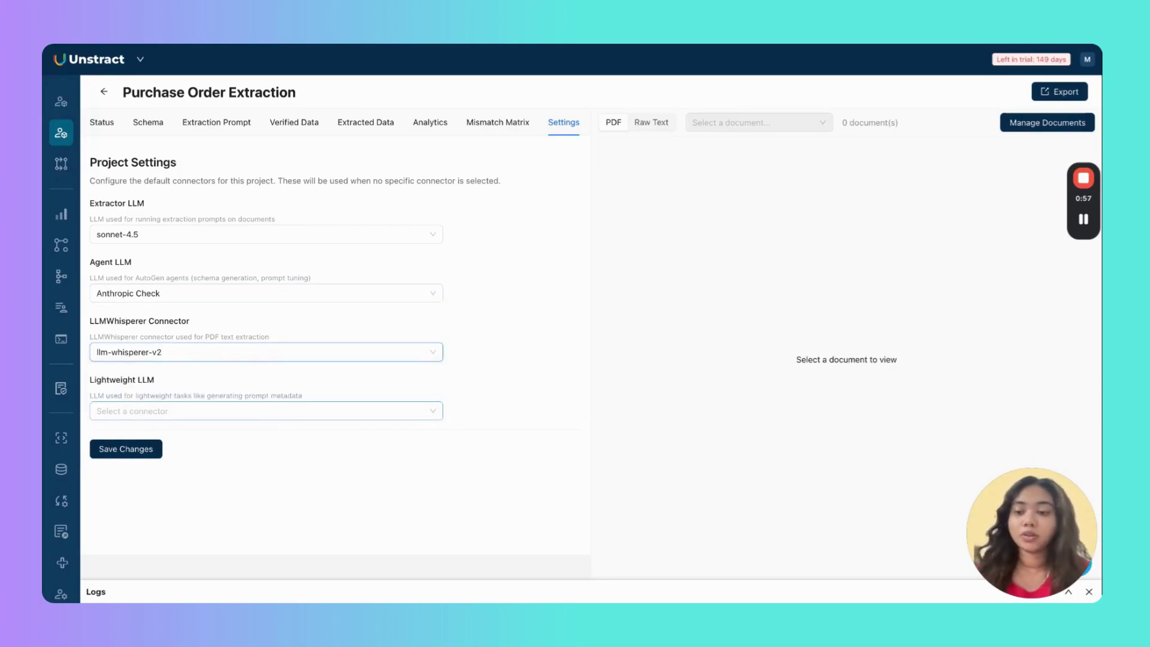
click(274, 411)
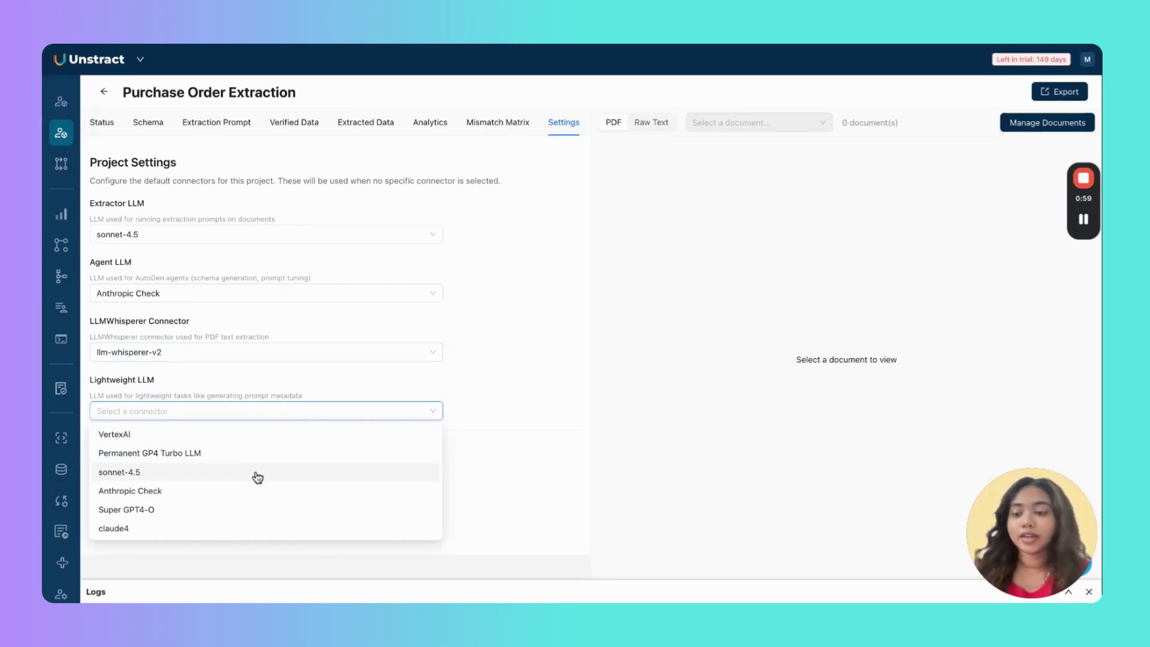
click(248, 514)
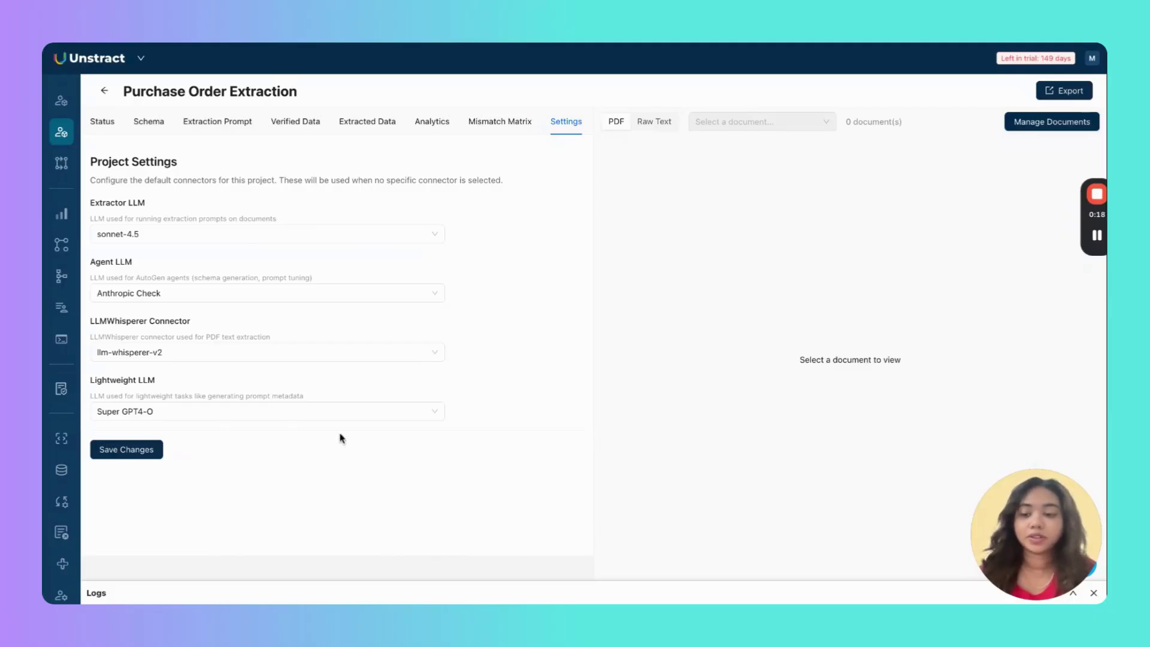
click(145, 449)
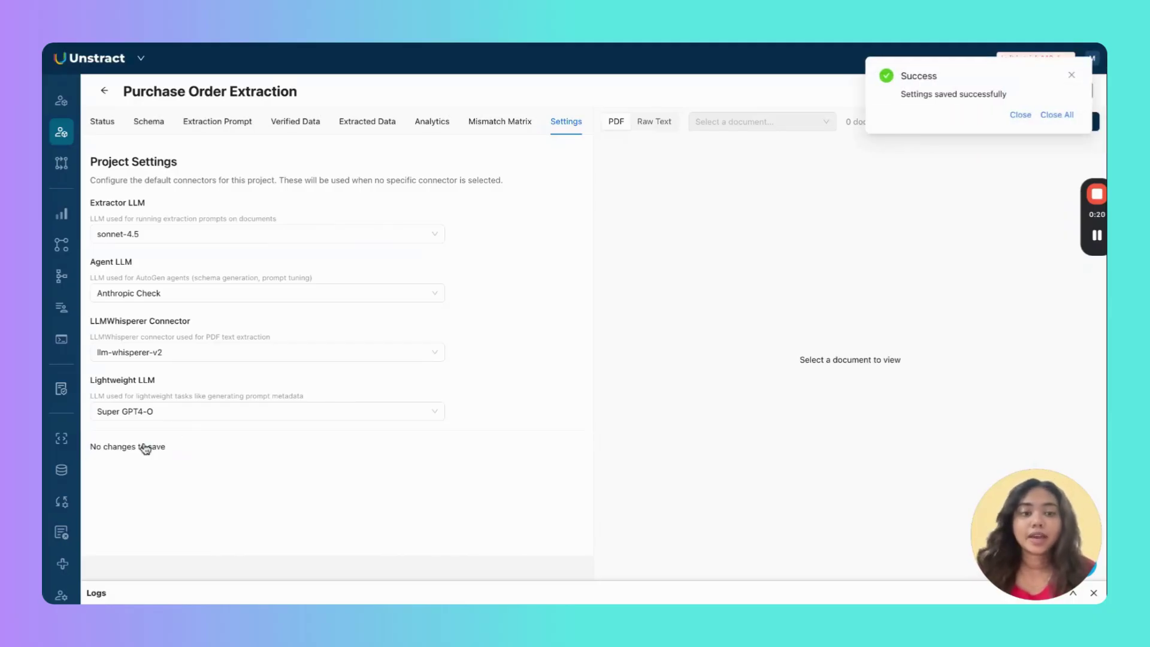
click(1065, 115)
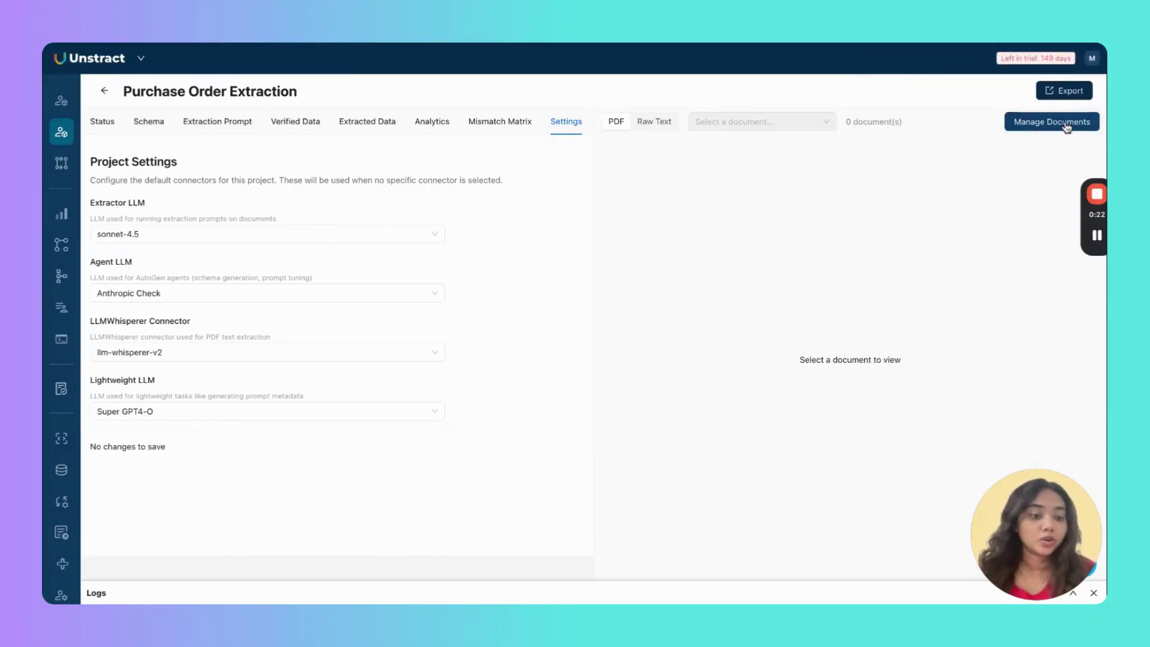
Upload scanned PO.pdf, Handwritten PO.pdf and Digitally native PO.pdf to the project and close the document manager
click(1067, 123)
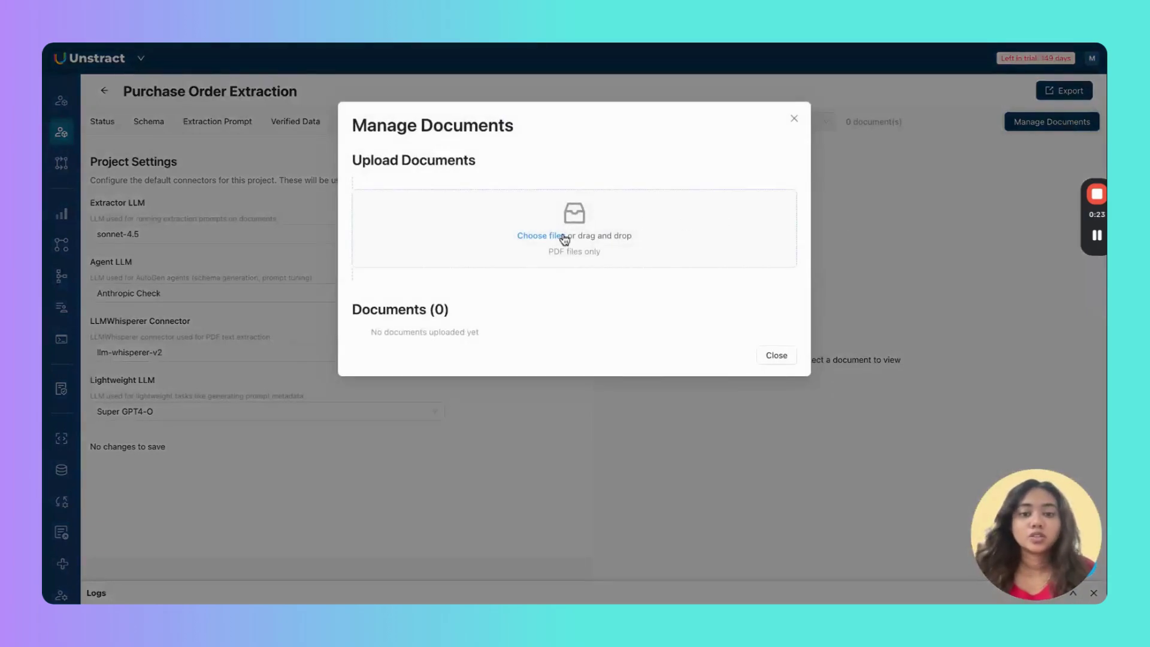
click(564, 237)
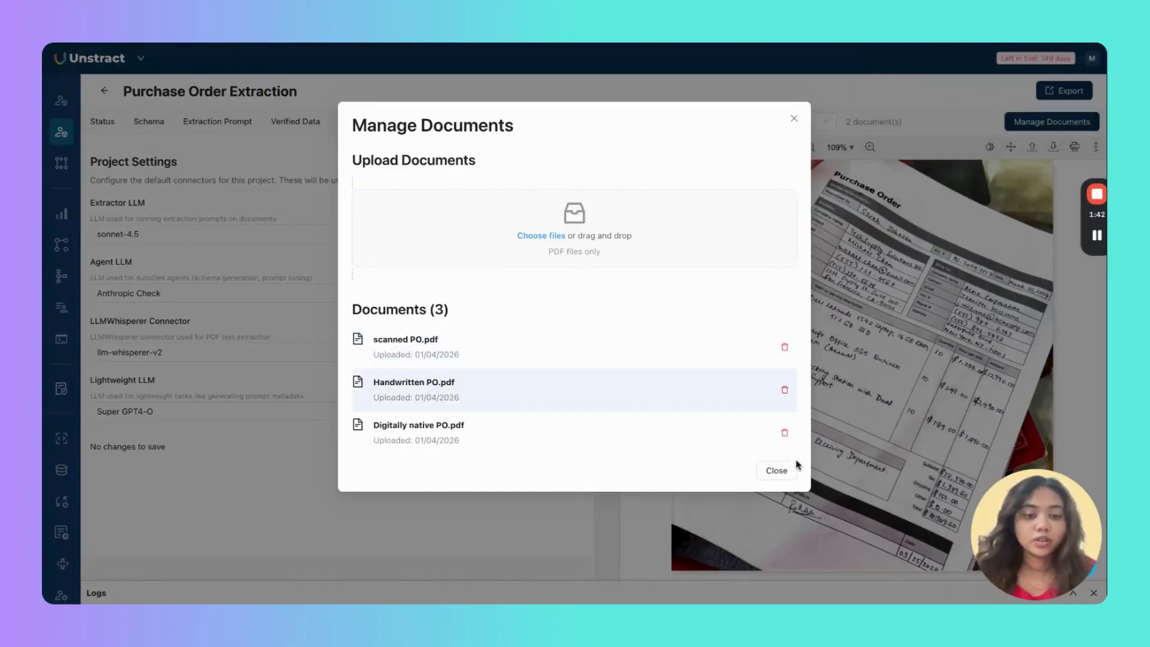
click(777, 470)
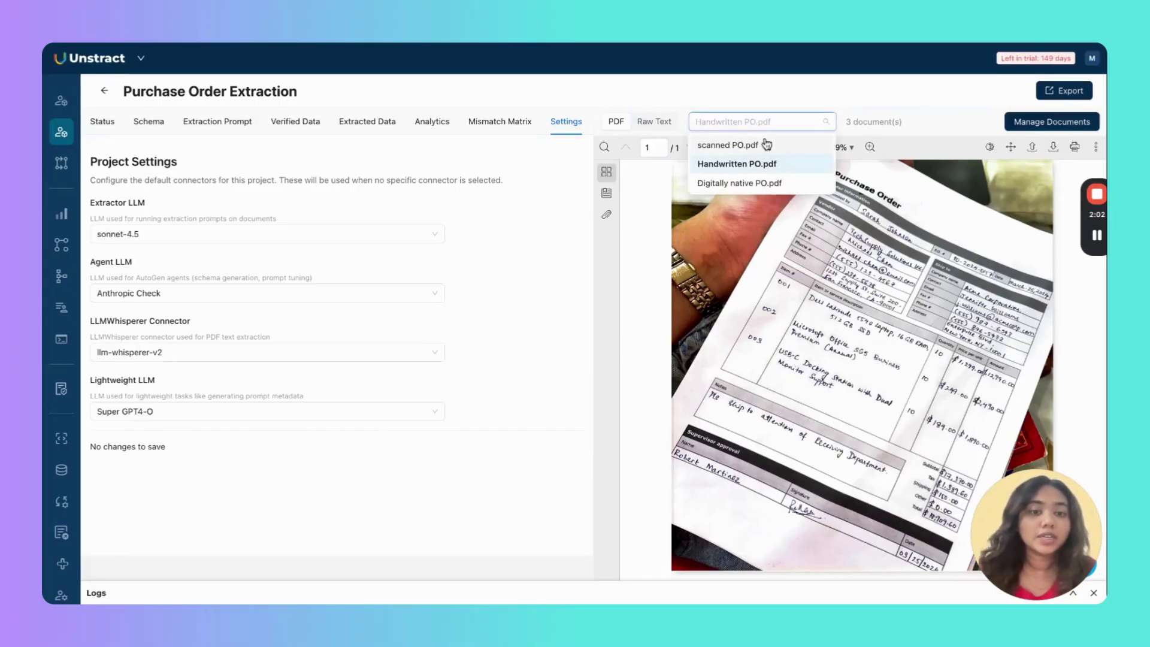
Preview scanned PO.pdf and Digitally native PO.pdf in the document viewer
click(765, 145)
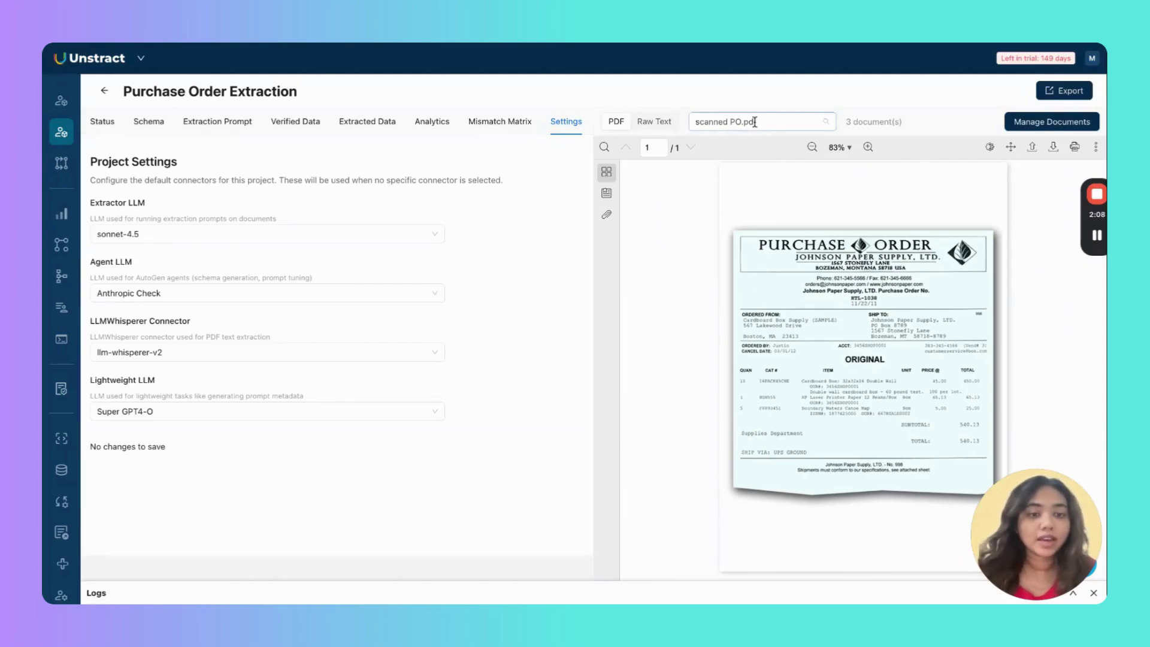
click(755, 121)
click(772, 182)
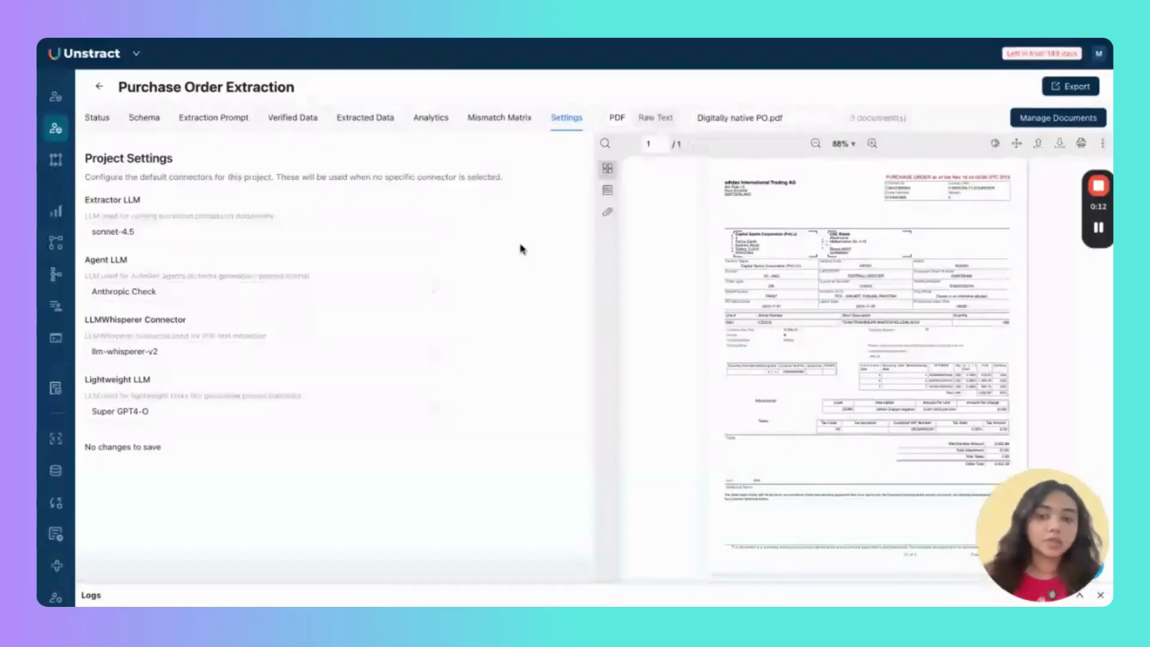
From the project's document status overview, run raw text extraction for scanned PO.pdf, Handwritten PO.pdf and Digitally native PO.pdf
click(99, 118)
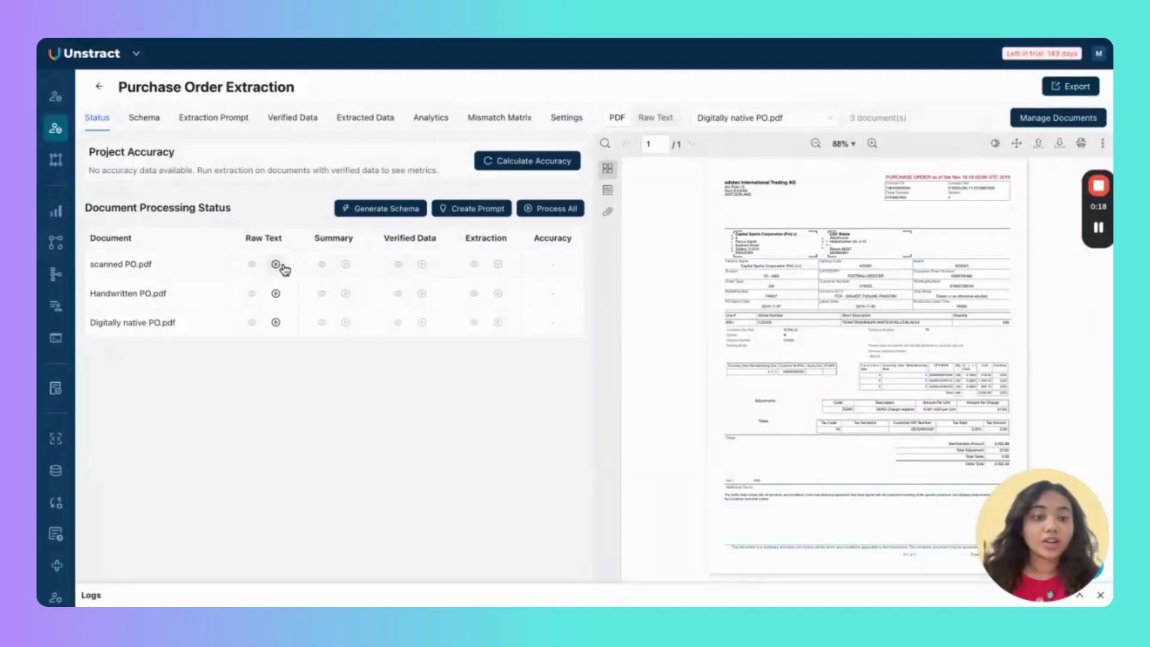
click(280, 266)
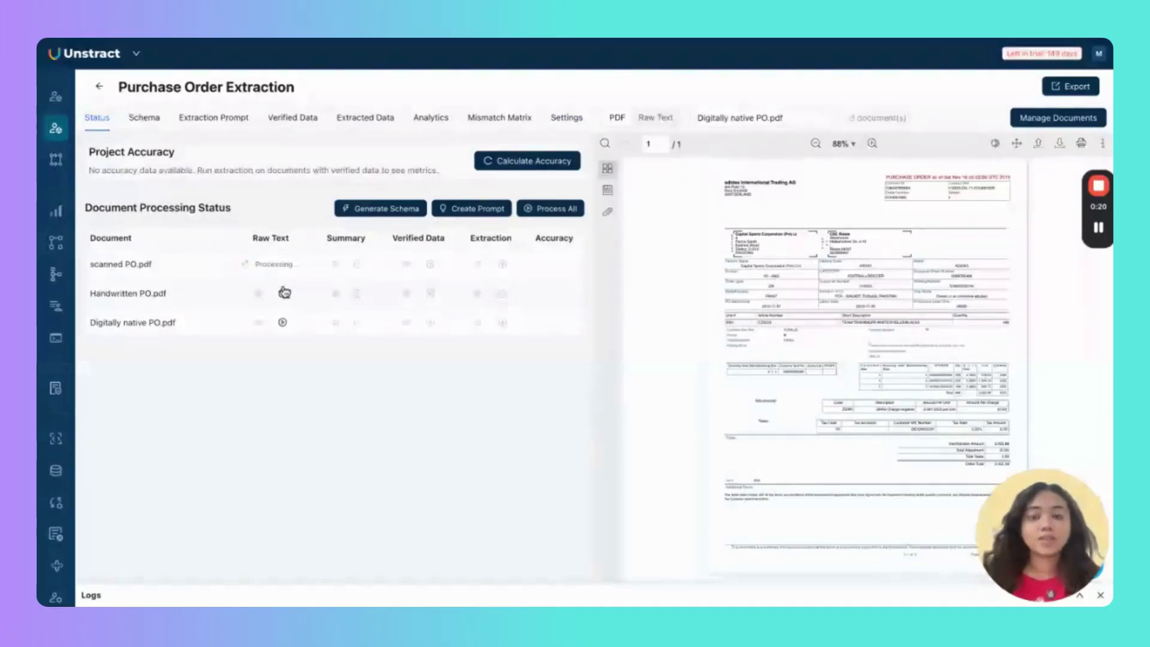
click(283, 292)
click(282, 323)
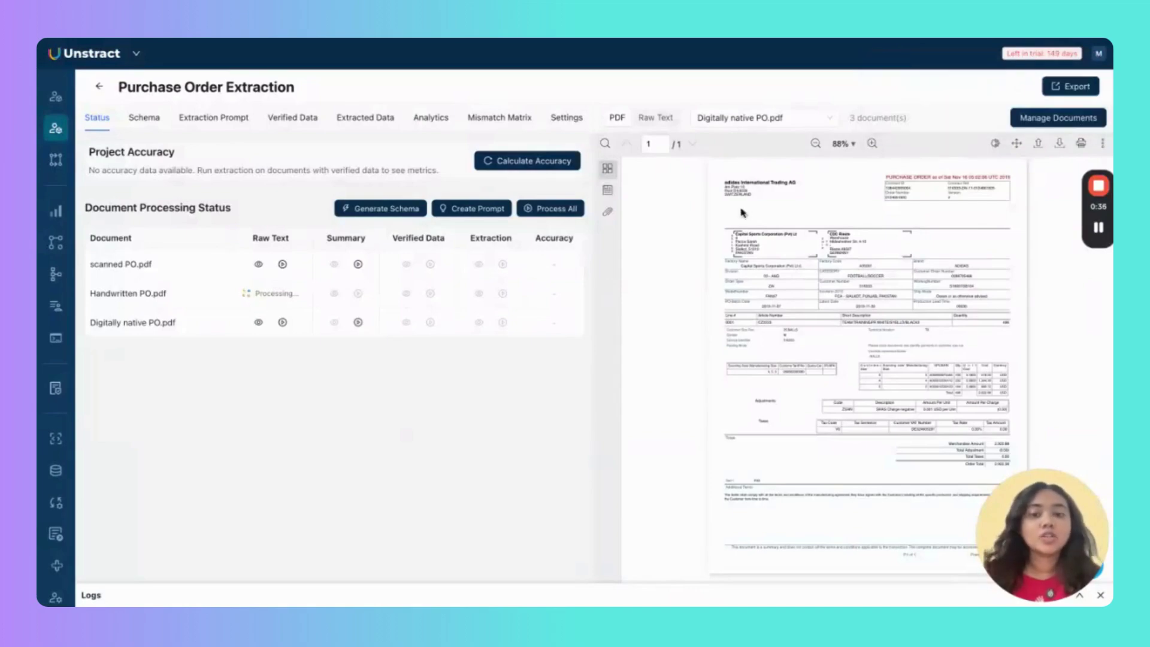
Review the extracted raw text of Digitally native PO.pdf and return to its PDF view
click(663, 120)
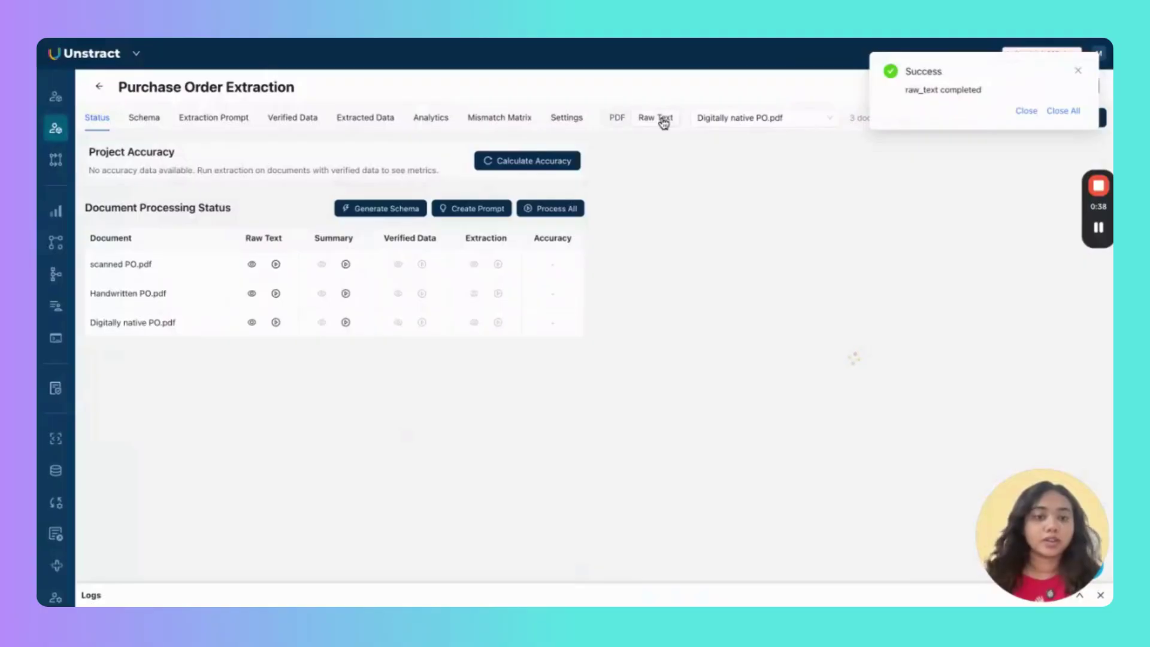
scroll(767, 314, right, 5)
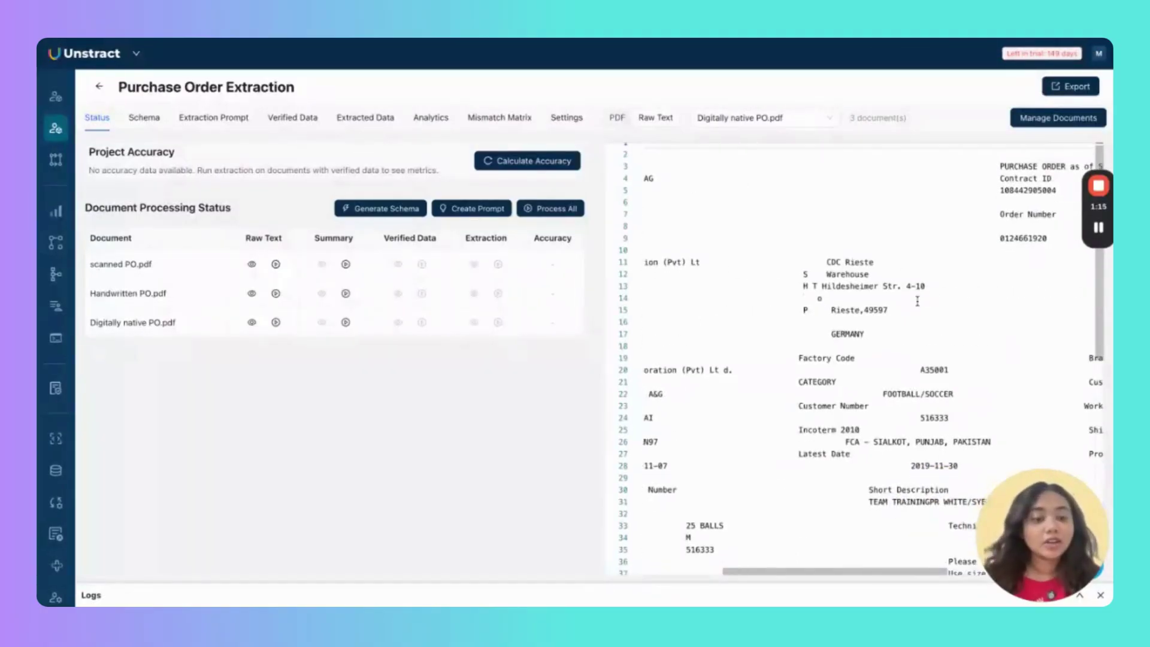
scroll(917, 300, down, 5)
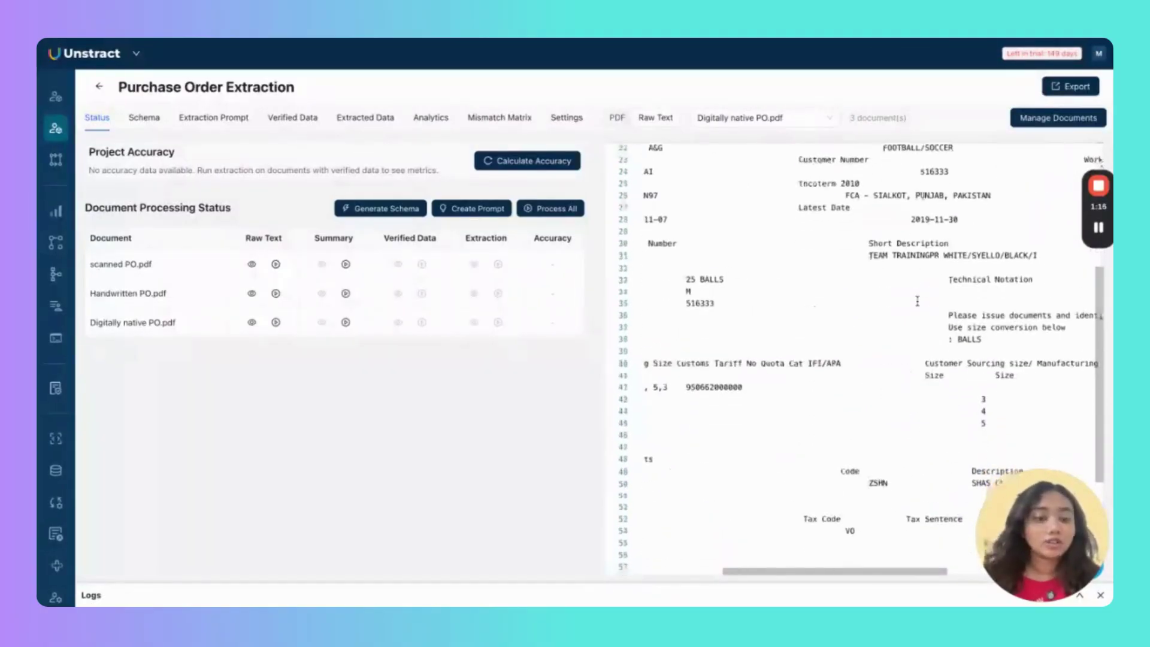
scroll(917, 301, up, 5)
click(617, 119)
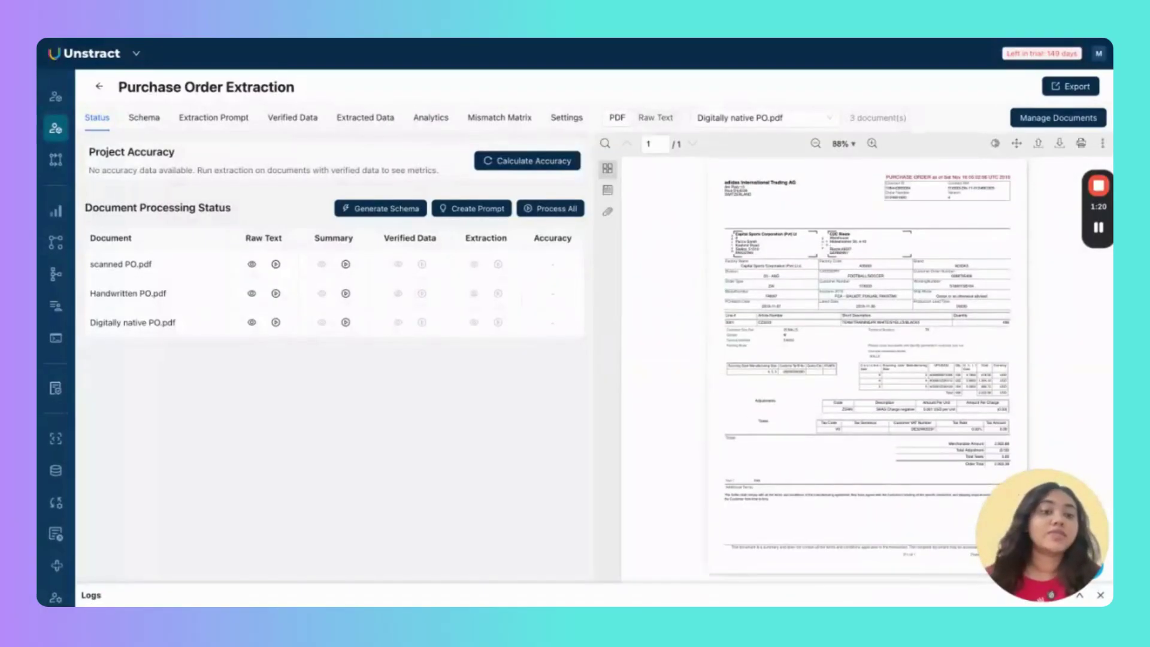
Open Handwritten PO.pdf in the document viewer, compare it with its extracted raw text and return to the PDF view
click(700, 118)
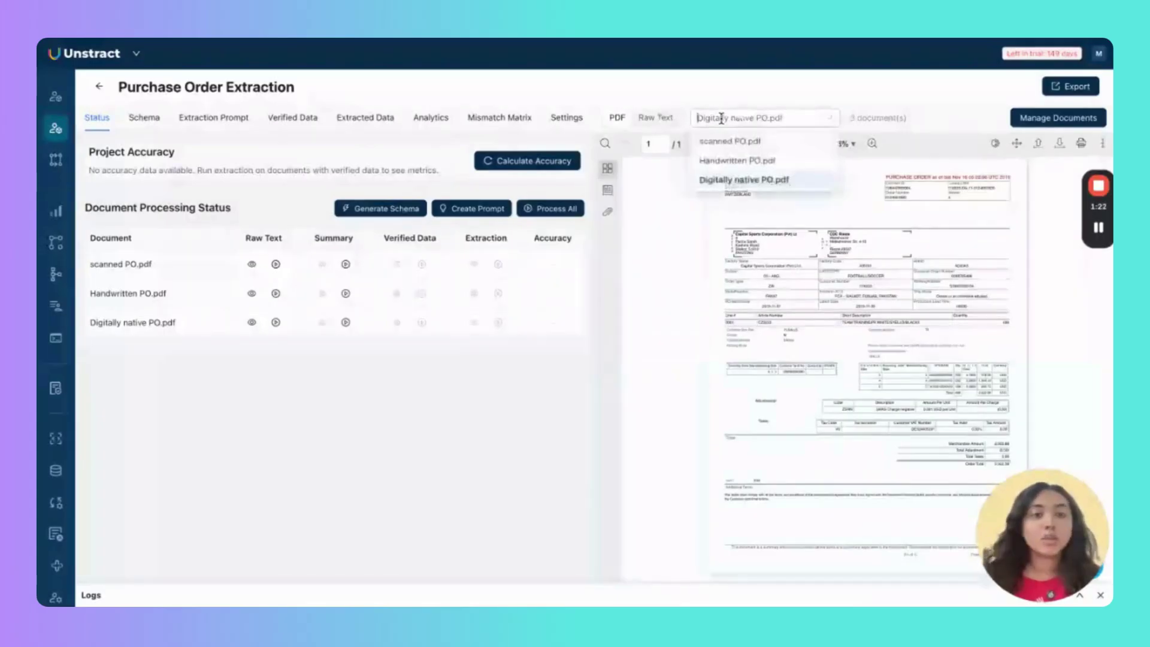
click(746, 167)
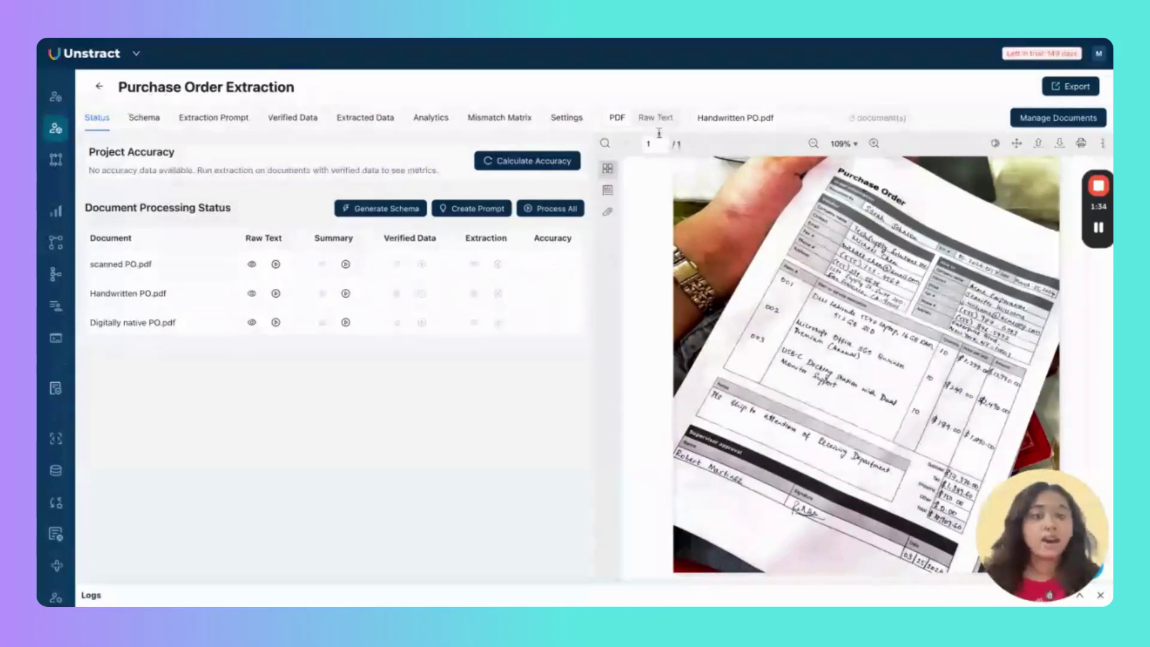
click(656, 118)
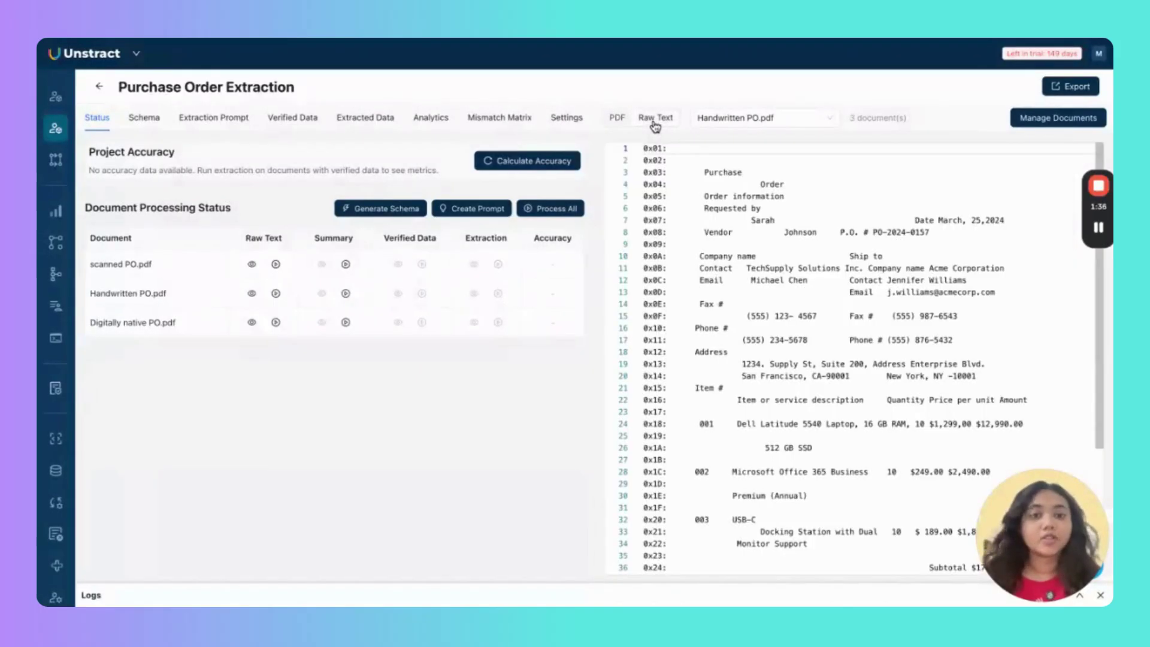
scroll(901, 331, down, 5)
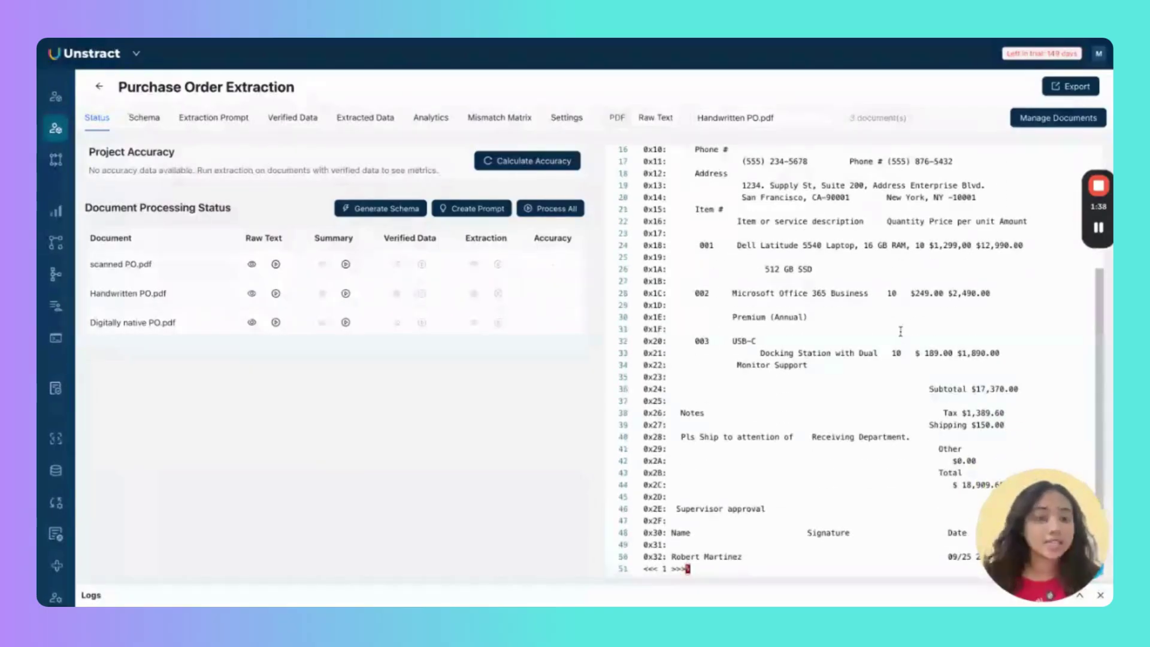
scroll(950, 328, up, 4)
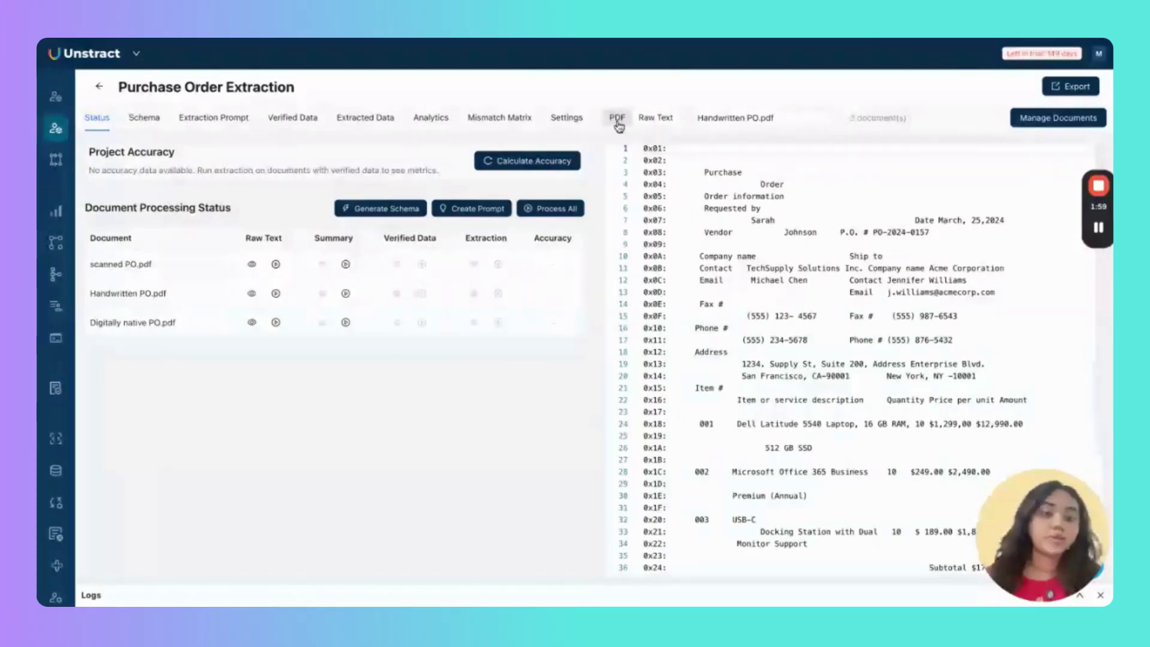
click(617, 120)
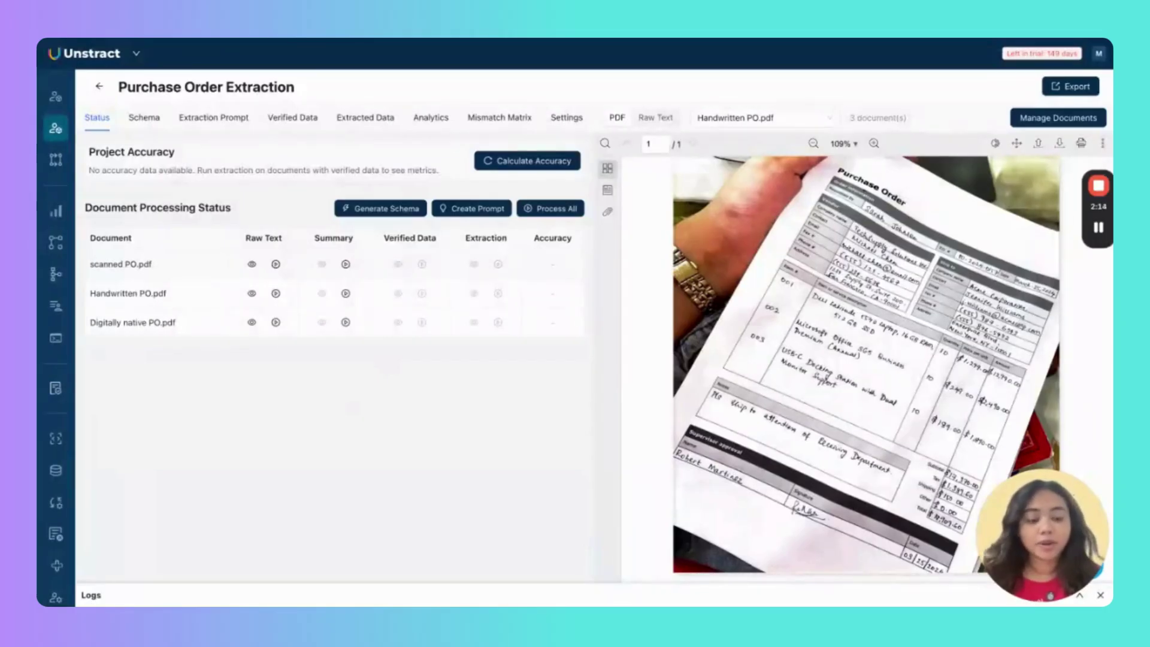
Run summary generation for scanned PO.pdf, Handwritten PO.pdf and Digitally native PO.pdf
click(346, 264)
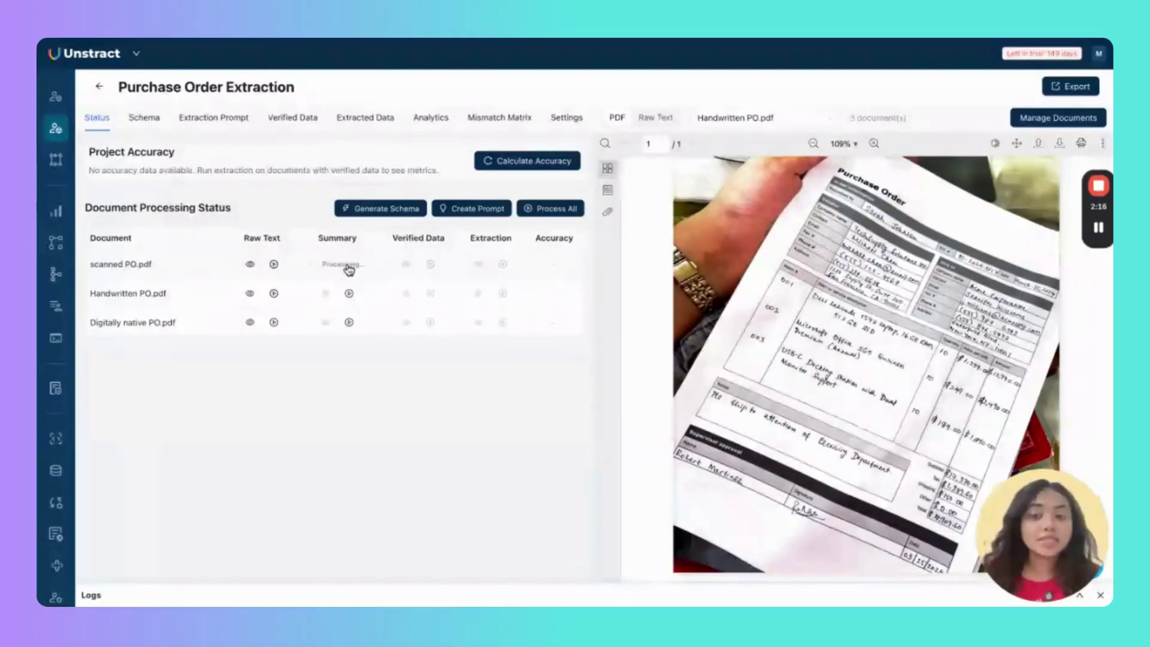
click(350, 293)
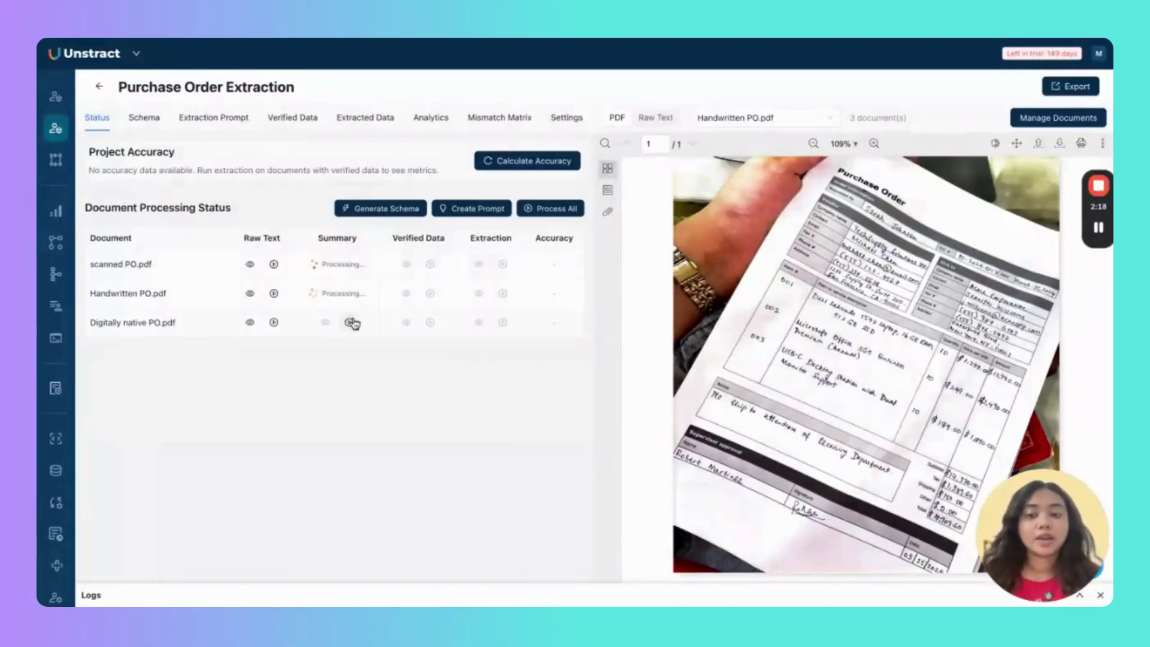
click(348, 322)
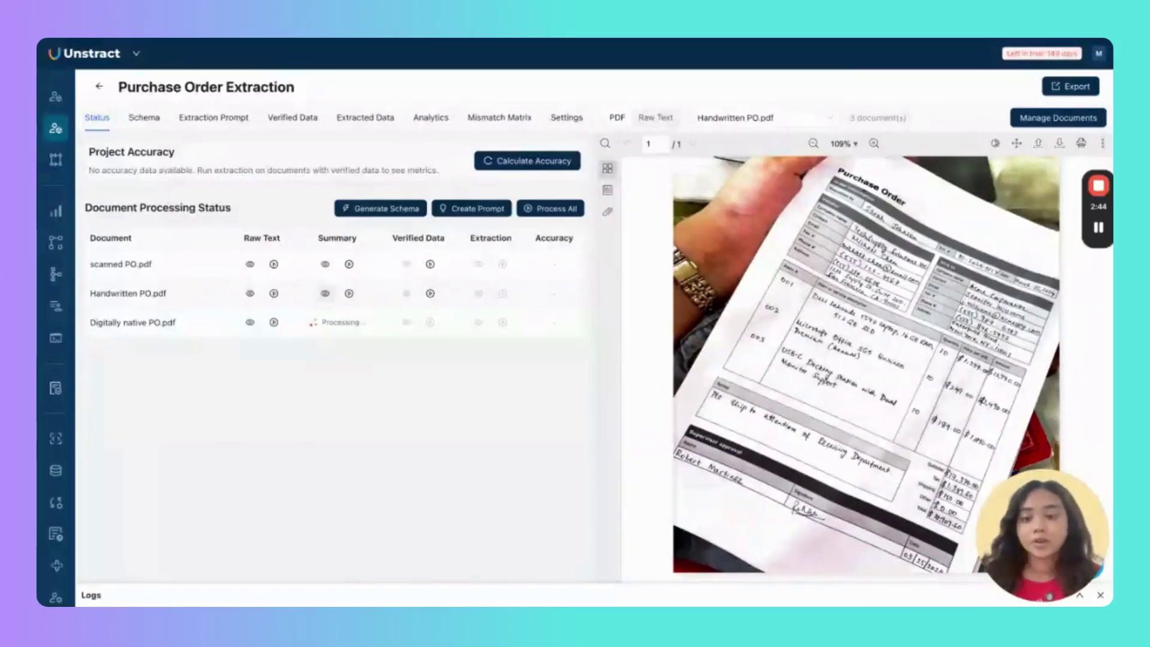
Examine the Handwritten PO.pdf summary, checking the name, description, type and examples of its fields, and close it
click(324, 293)
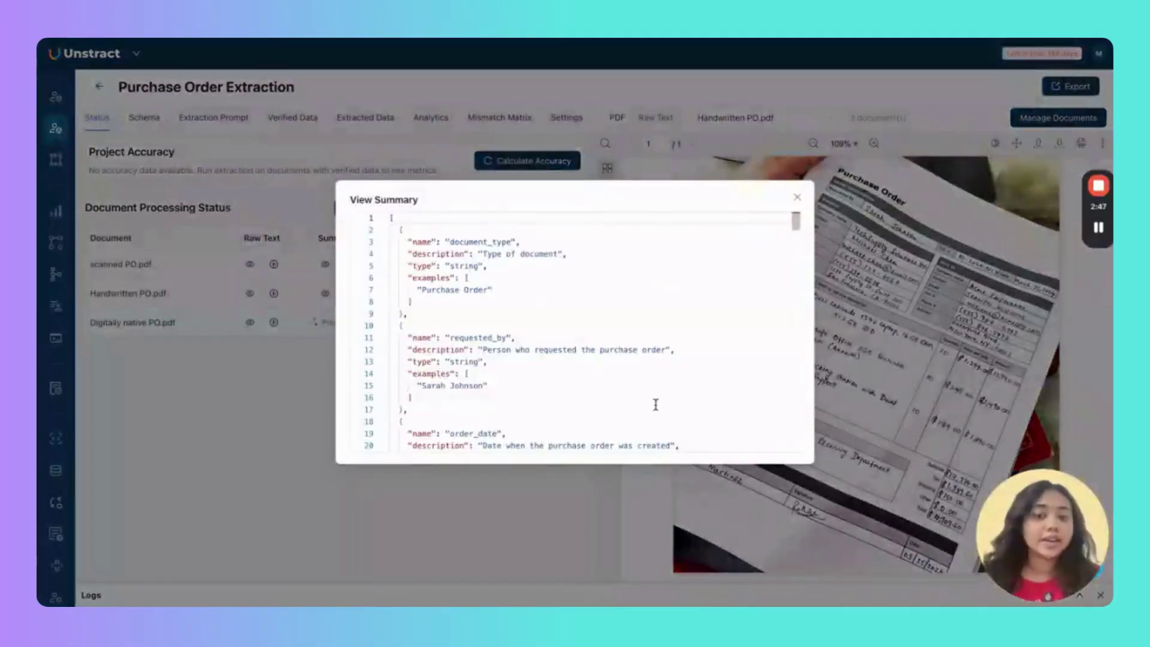
drag(446, 242, 541, 243)
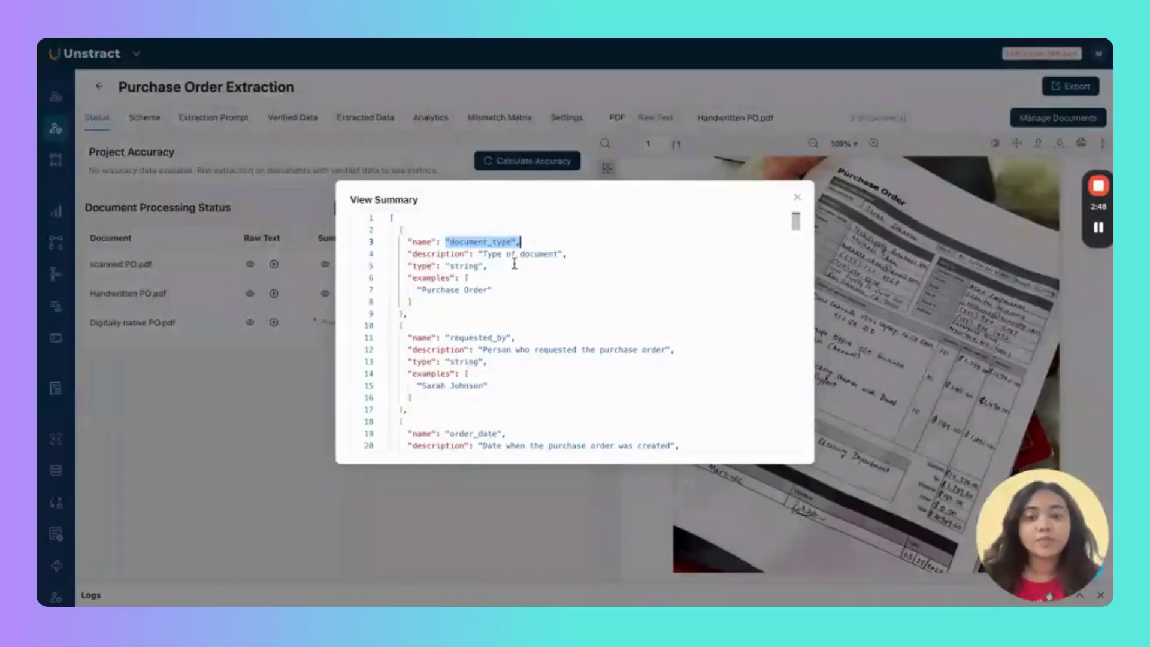
drag(470, 254, 566, 254)
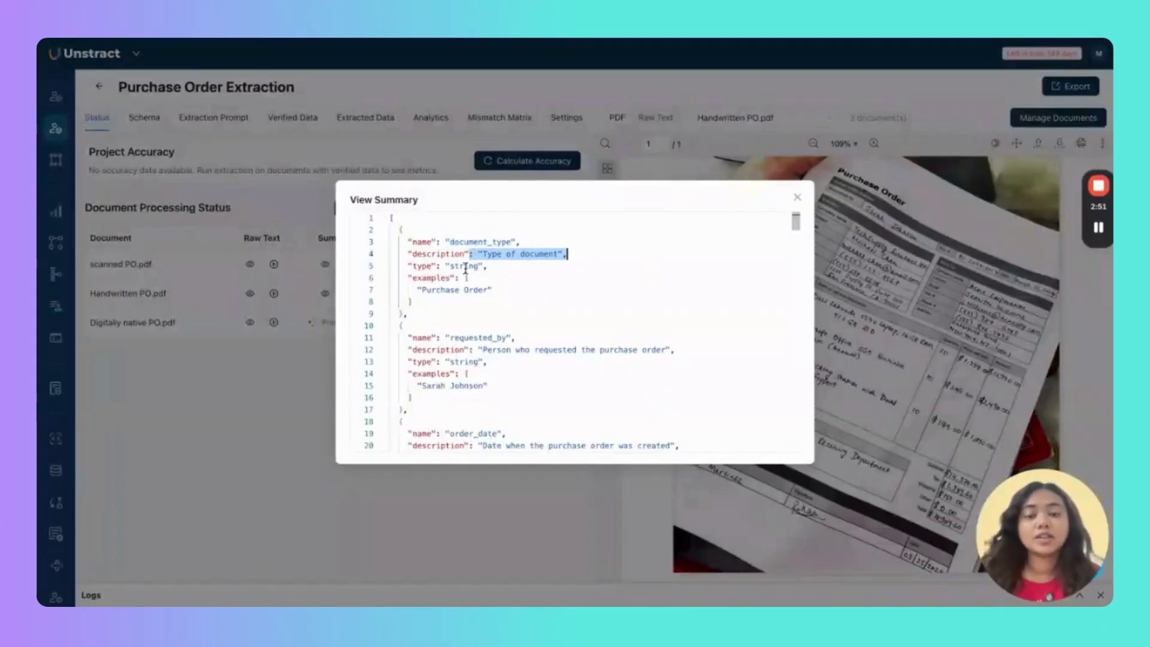
drag(446, 266, 405, 291)
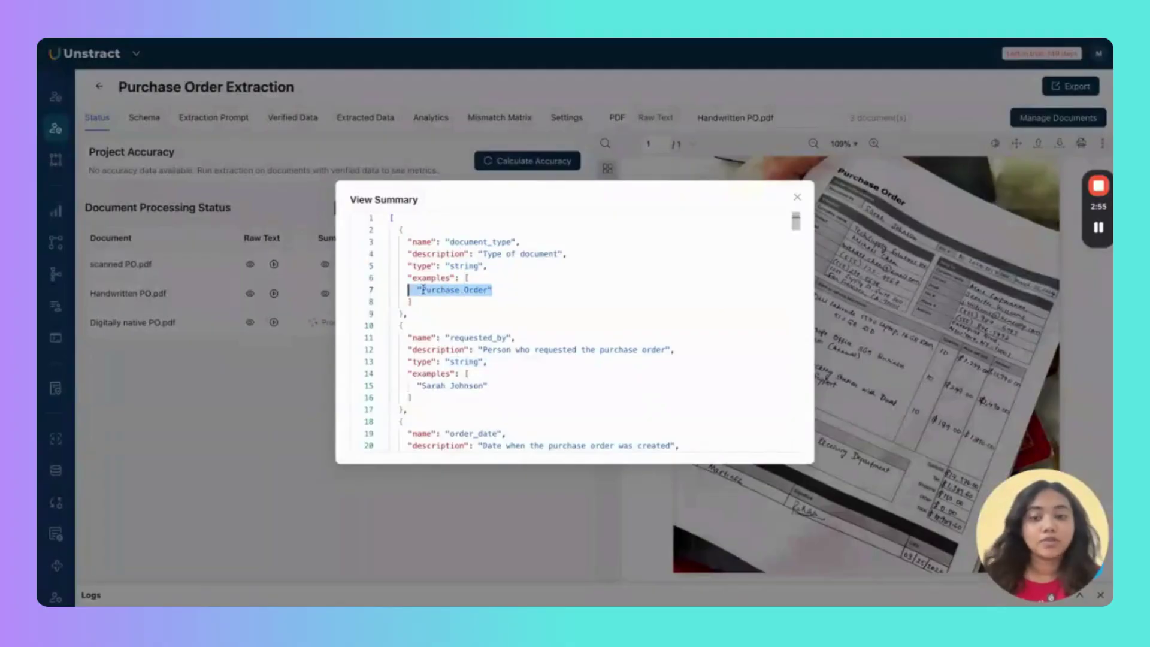
click(548, 296)
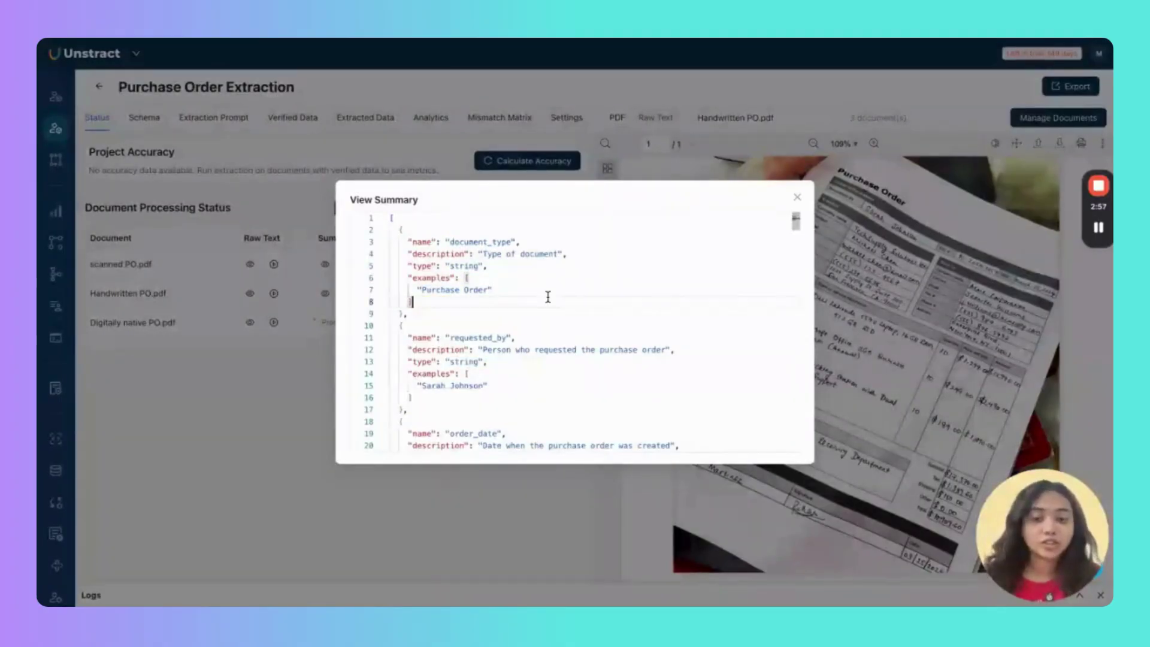
scroll(548, 297, down, 20)
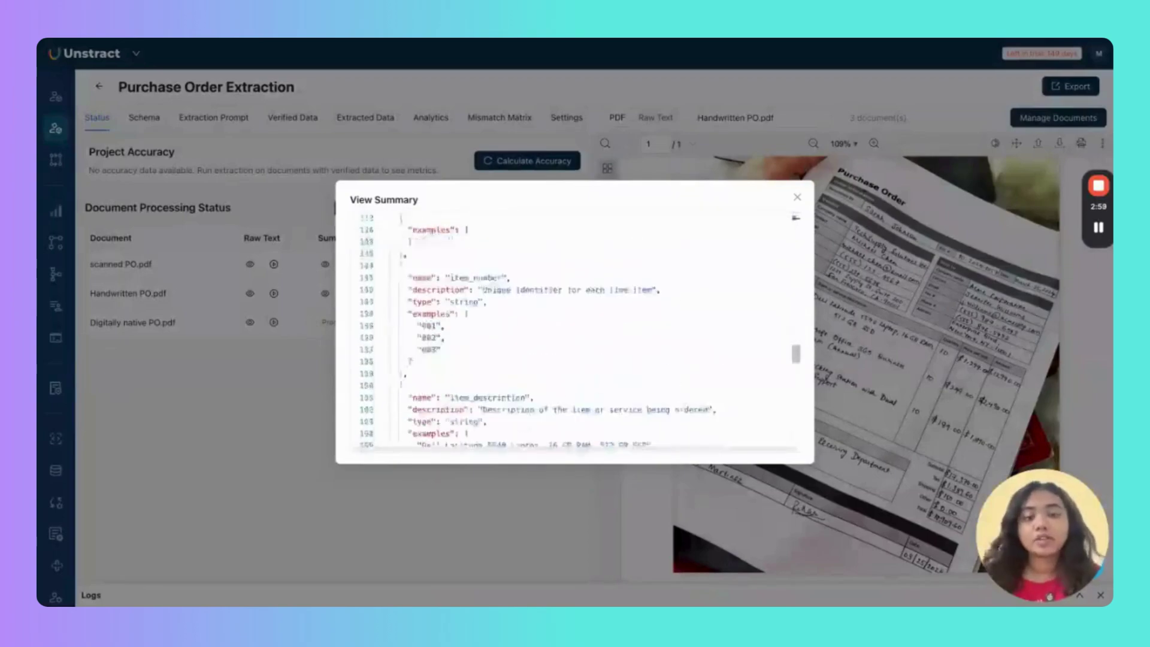
scroll(619, 311, down, 20)
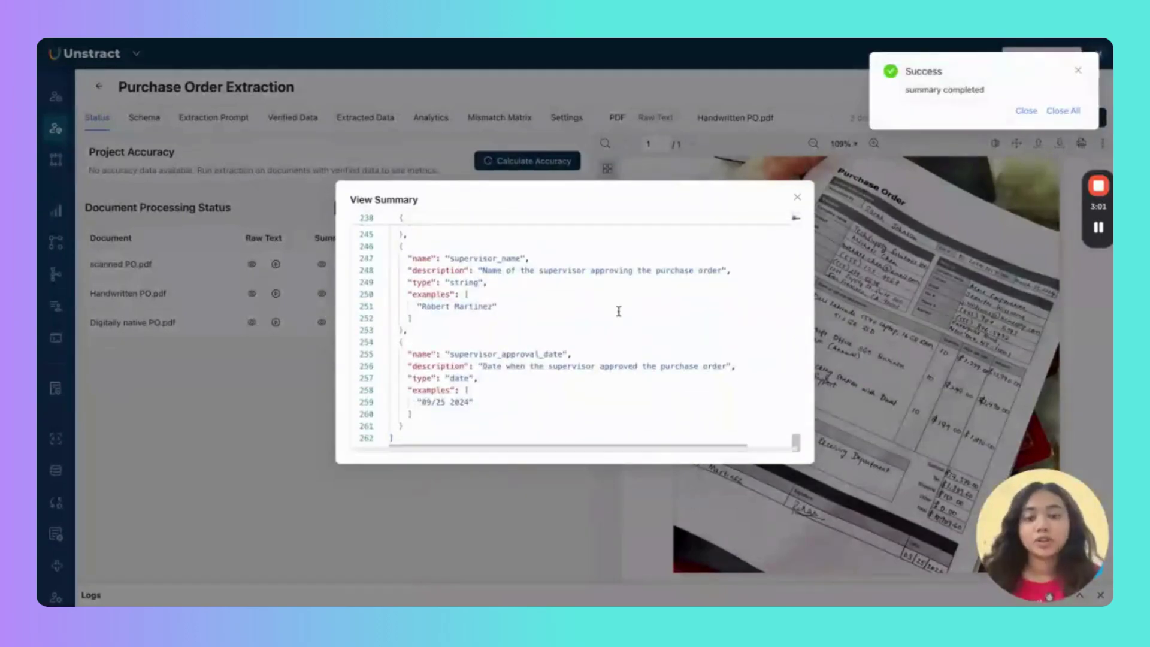
click(797, 197)
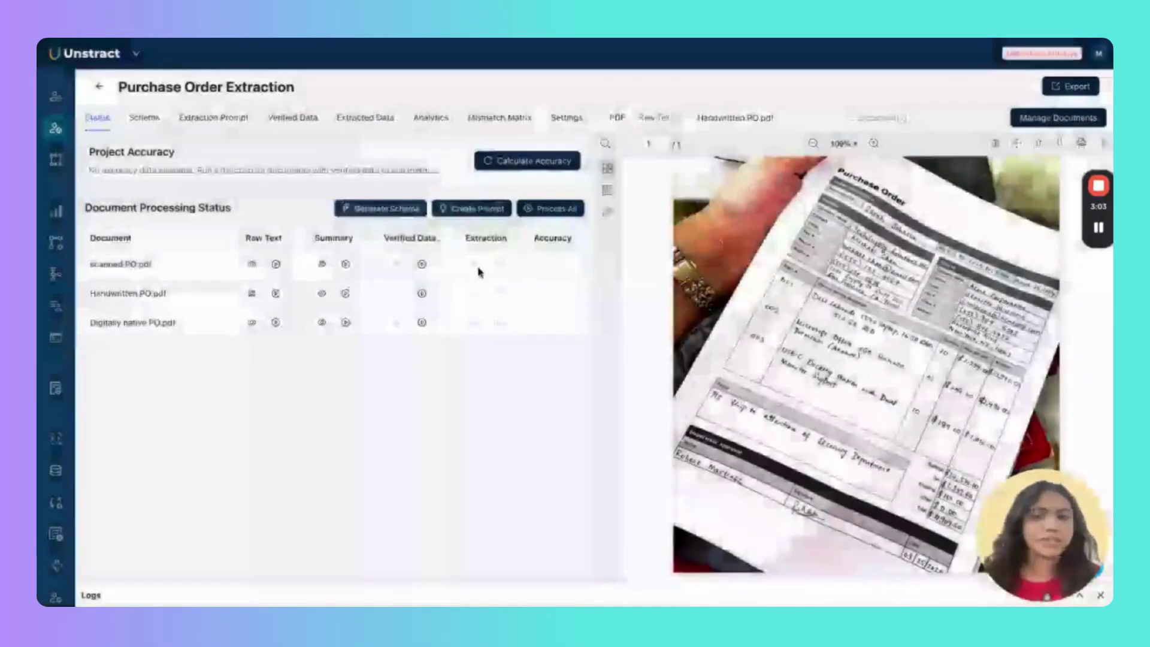
Look through the field summary of scanned PO.pdf to its end and close it
click(322, 265)
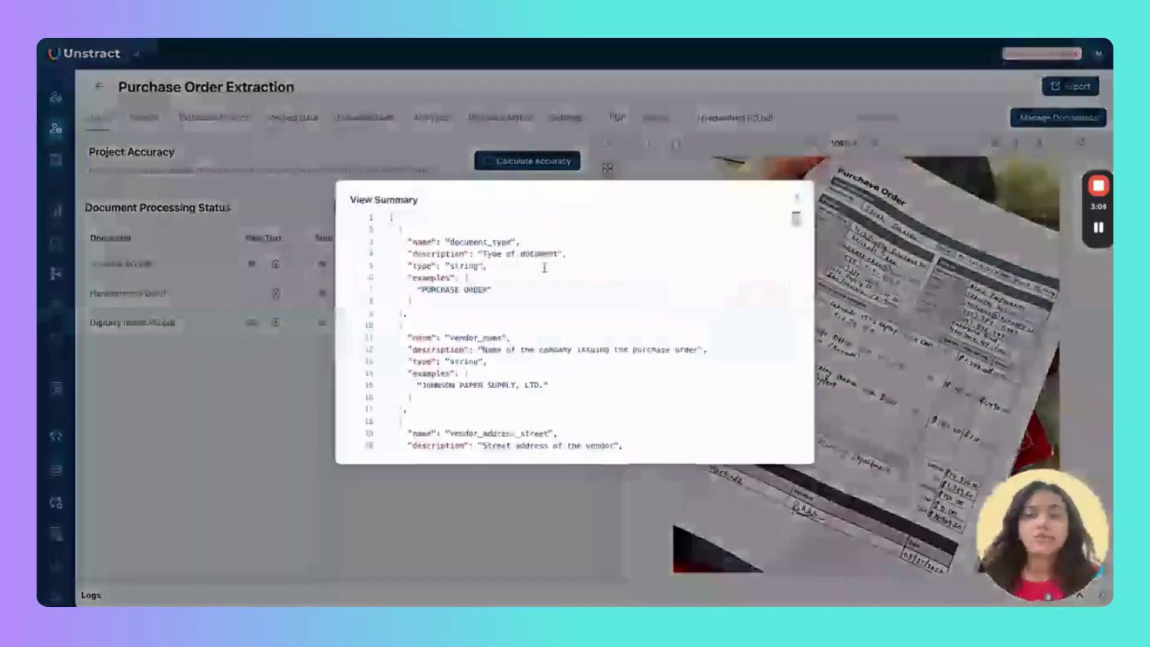
scroll(655, 321, down, 20)
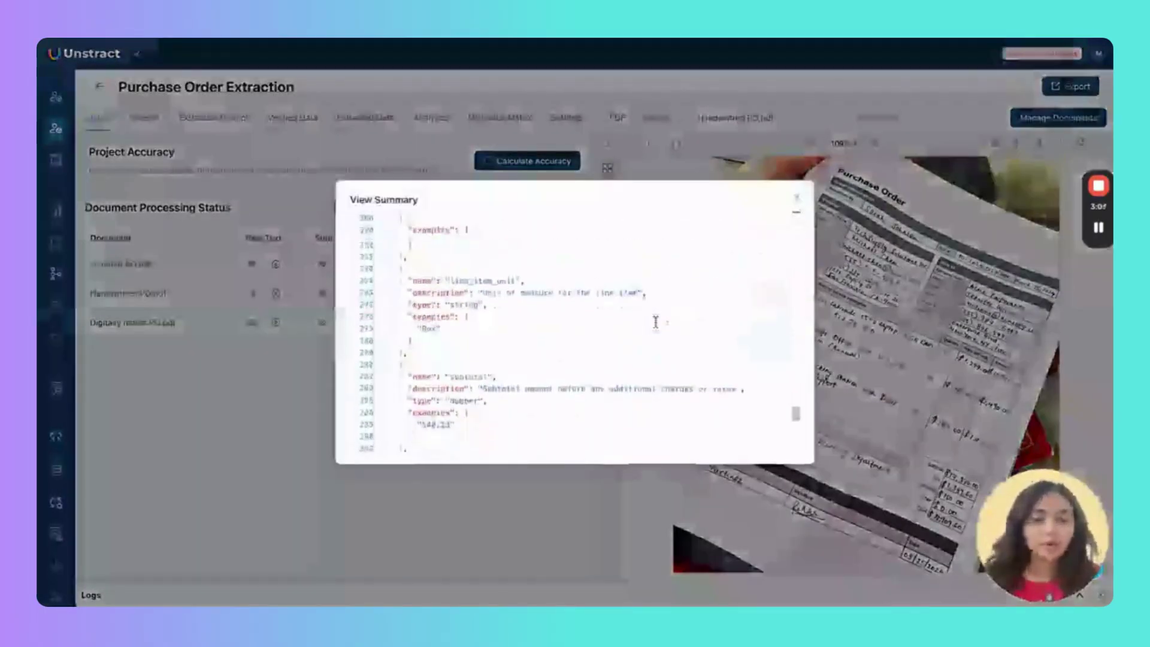
scroll(656, 322, down, 5)
click(797, 197)
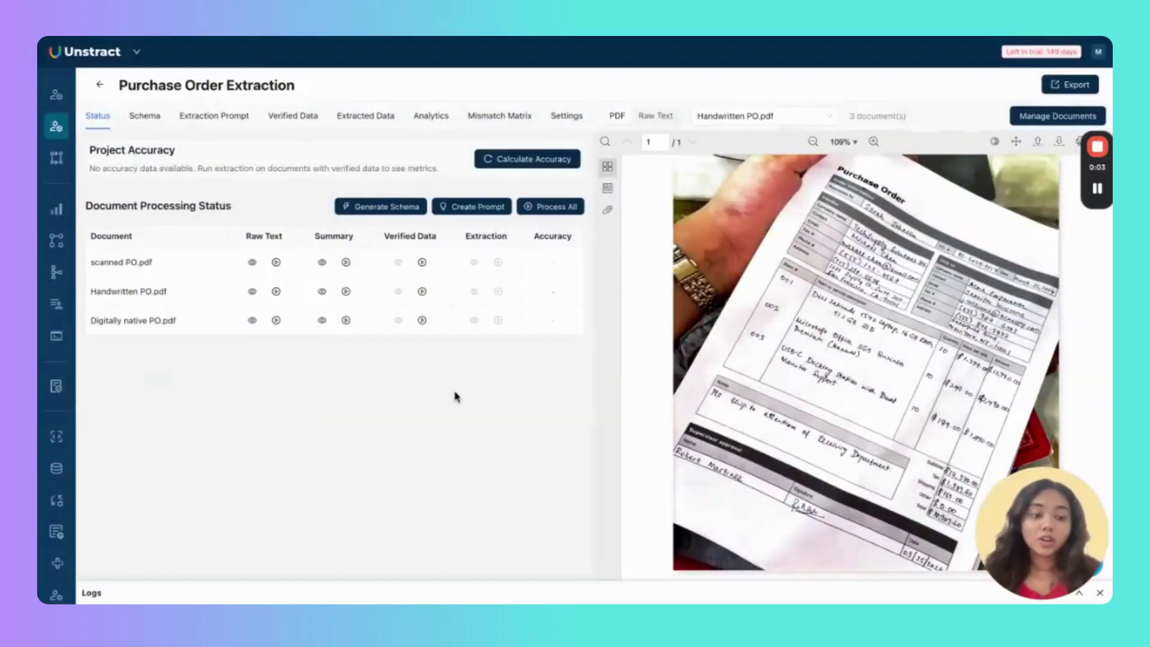
Generate the project schema with the Regular generation type and the Anthropic Check LLM connector, and dismiss the notification
click(389, 207)
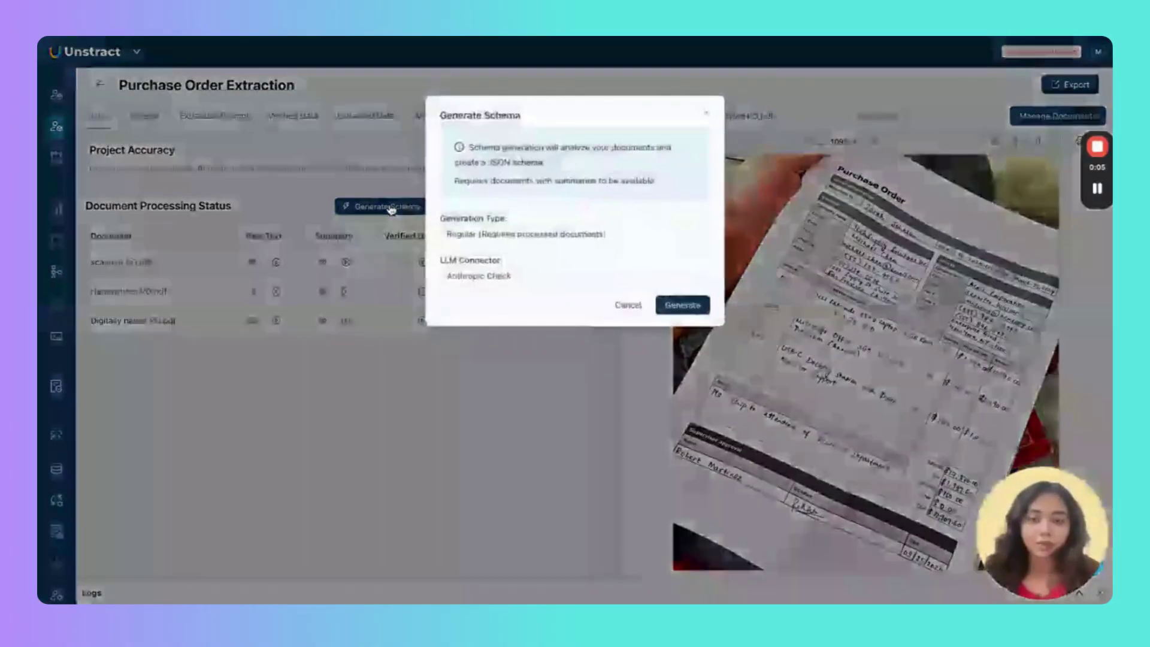
click(671, 306)
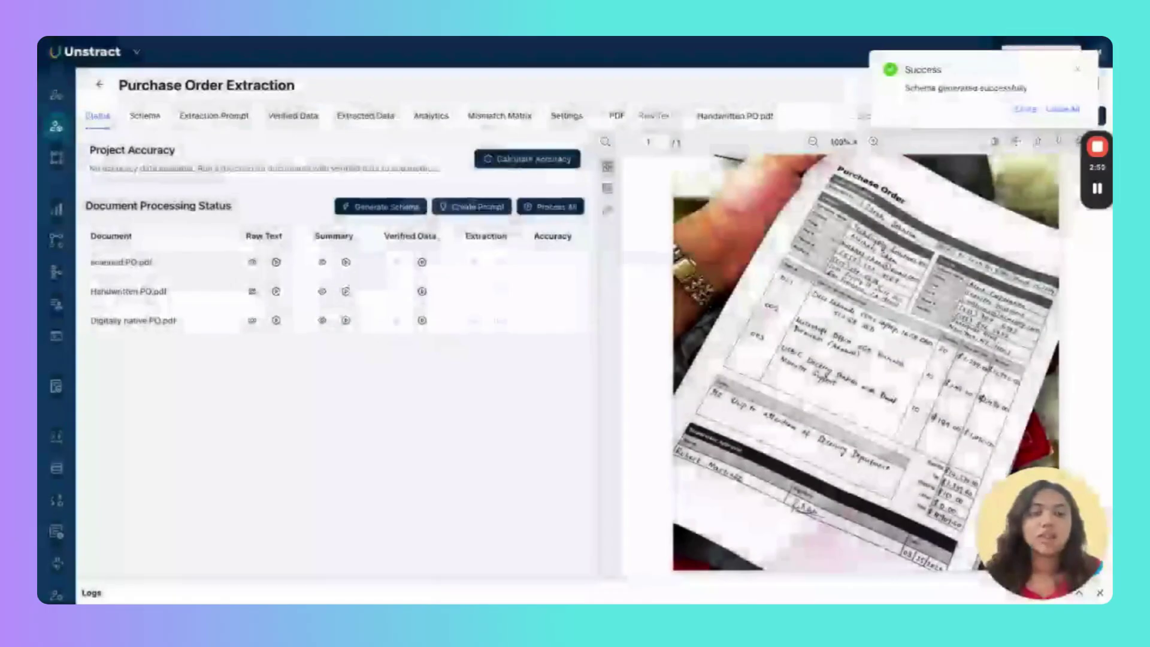
click(1057, 109)
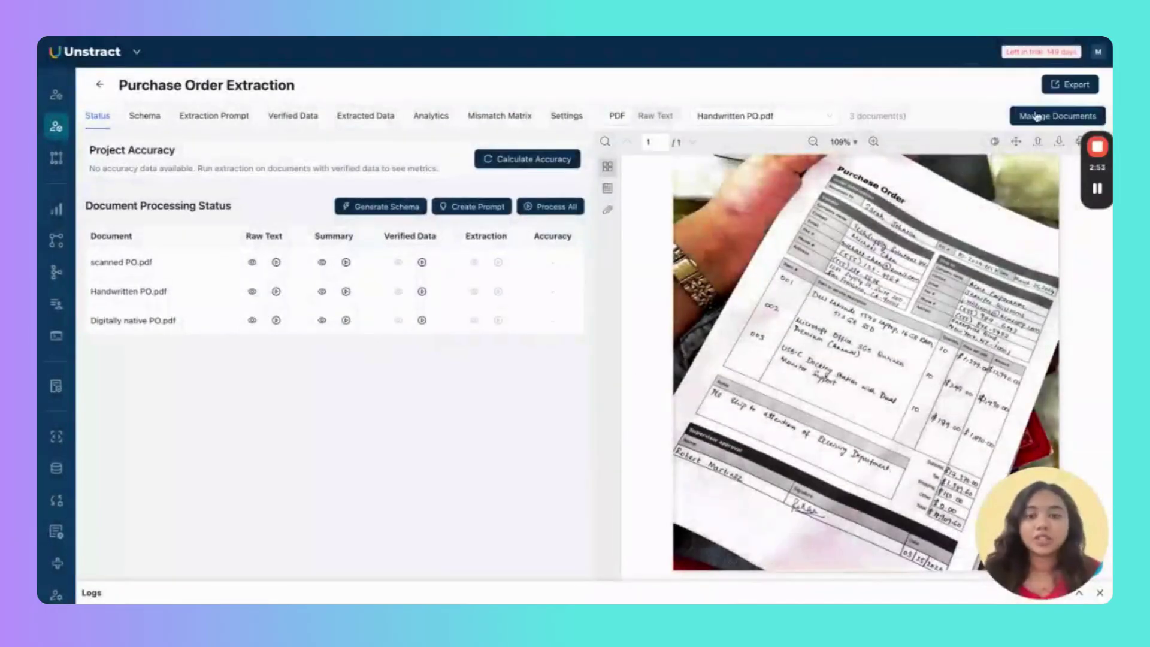
Review the generated JSON schema from its first properties through the required fields and return to its beginning
click(137, 117)
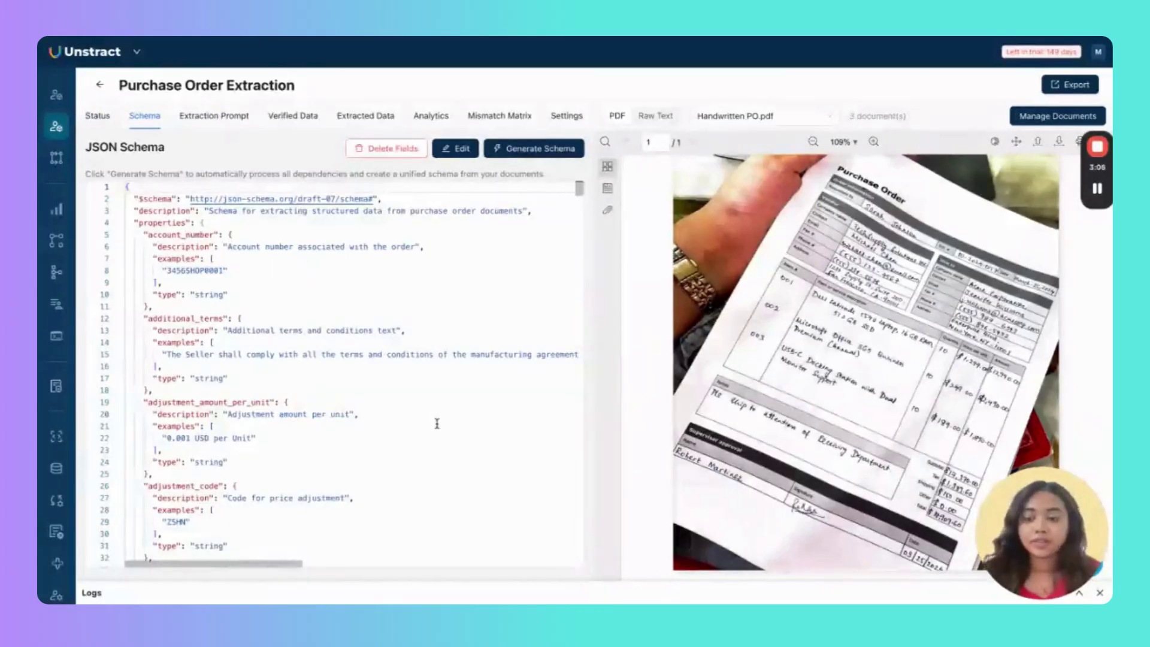
scroll(437, 423, down, 12)
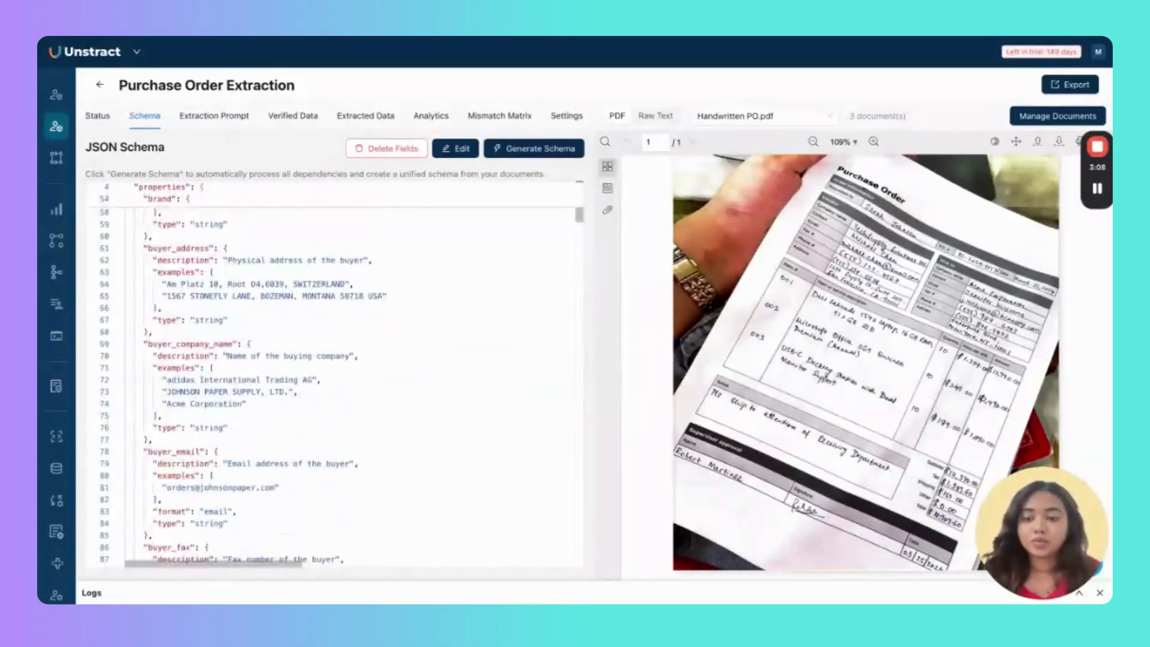
scroll(336, 386, down, 2)
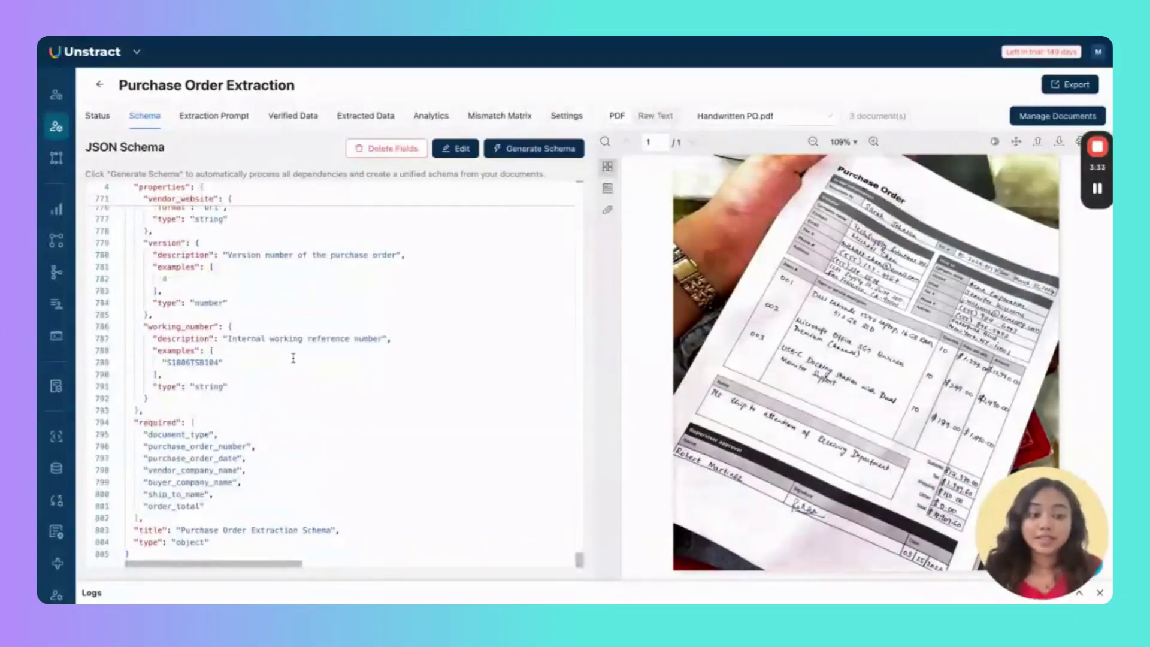
scroll(293, 358, up, 20)
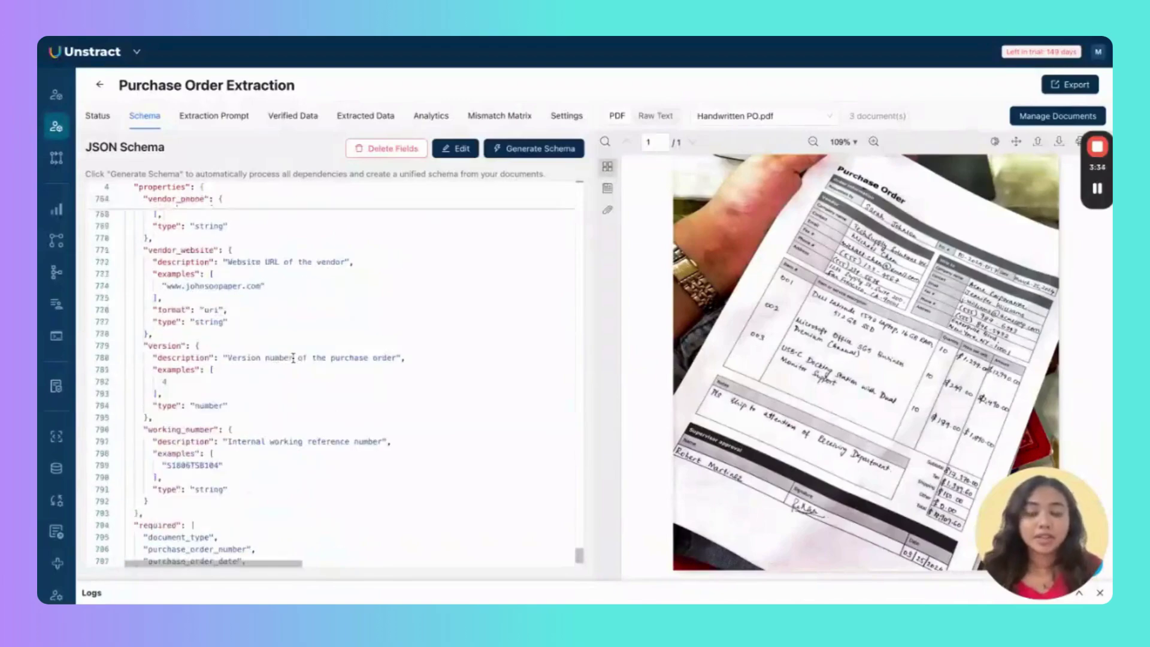
scroll(340, 381, up, 20)
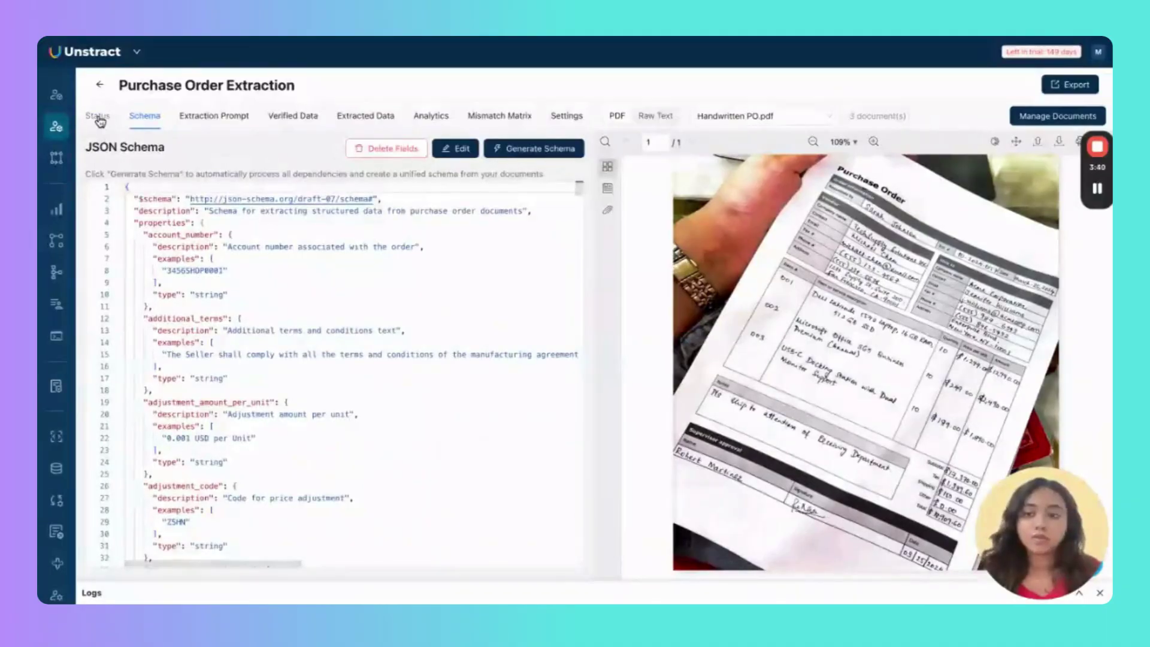
Generate the project's extraction prompt from its schema with the Anthropic Check LLM connector
click(98, 119)
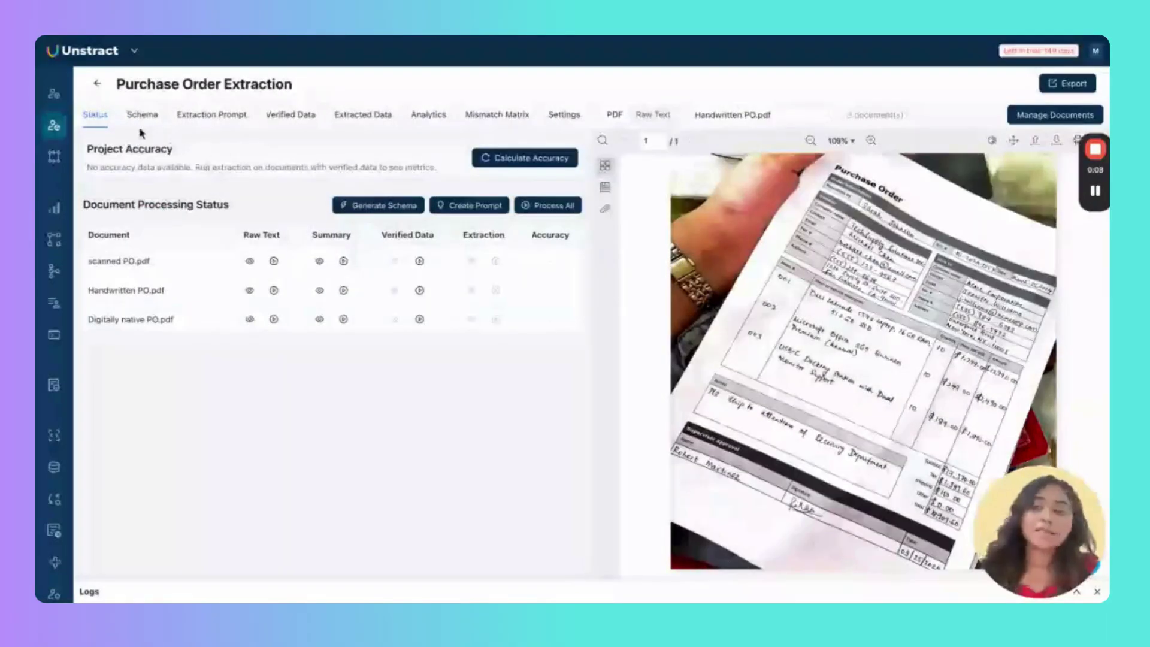
click(503, 206)
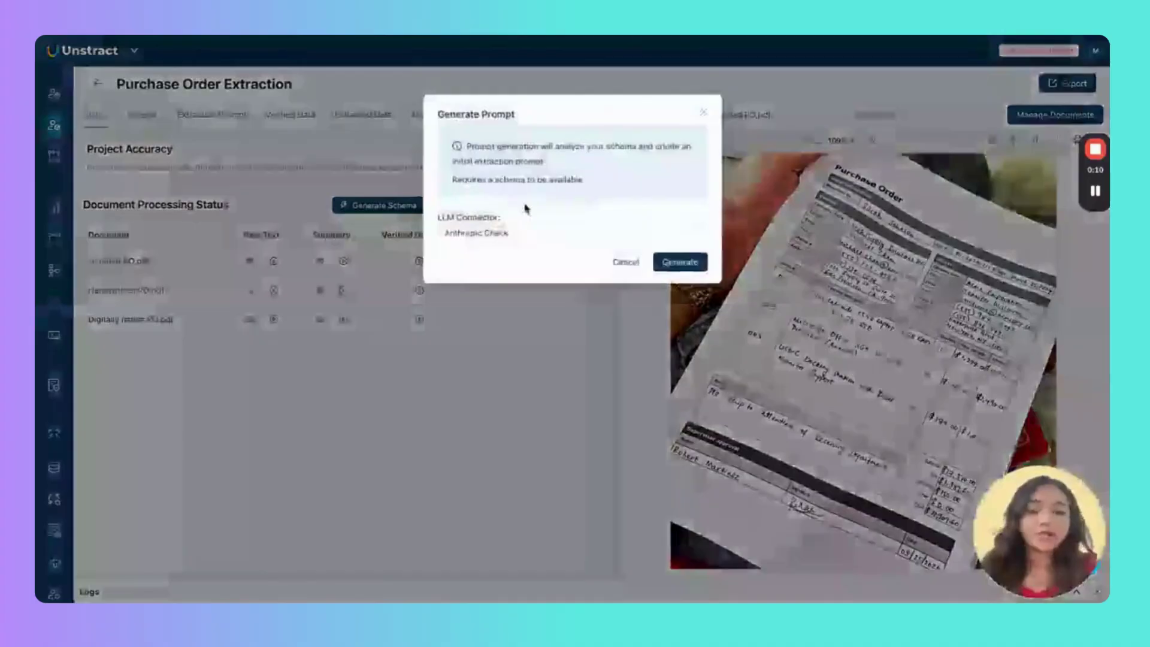
click(687, 267)
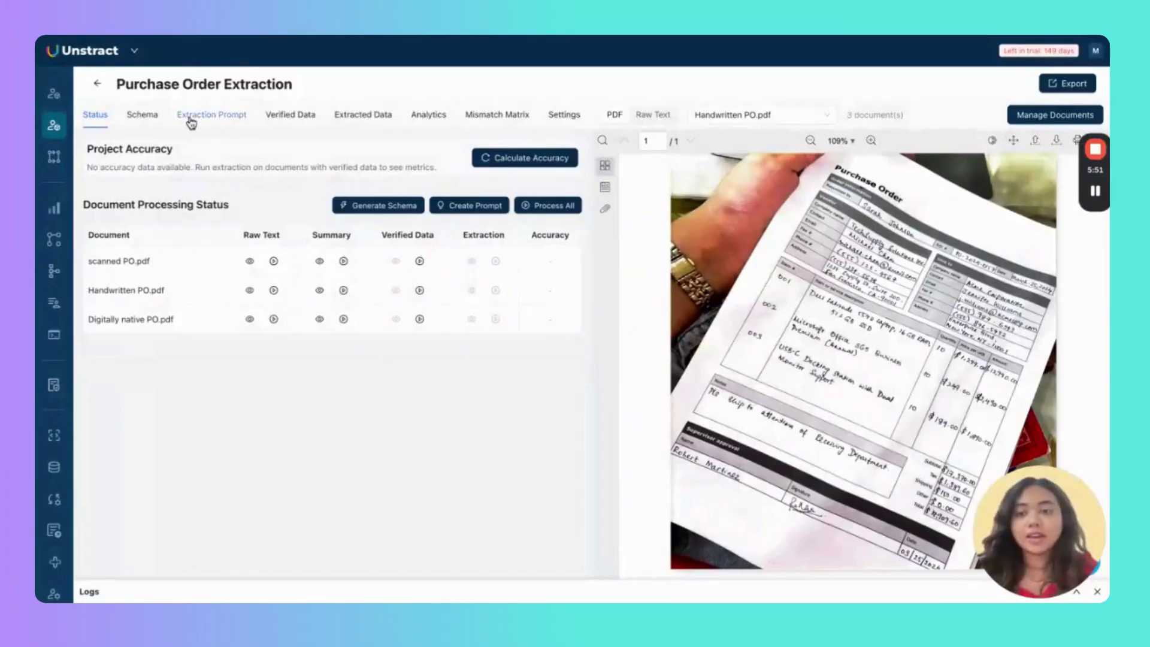
Open the extraction prompt and examine its task overview, required fields, data types and the guidance for document identification fields such as purchase_order_number
click(192, 123)
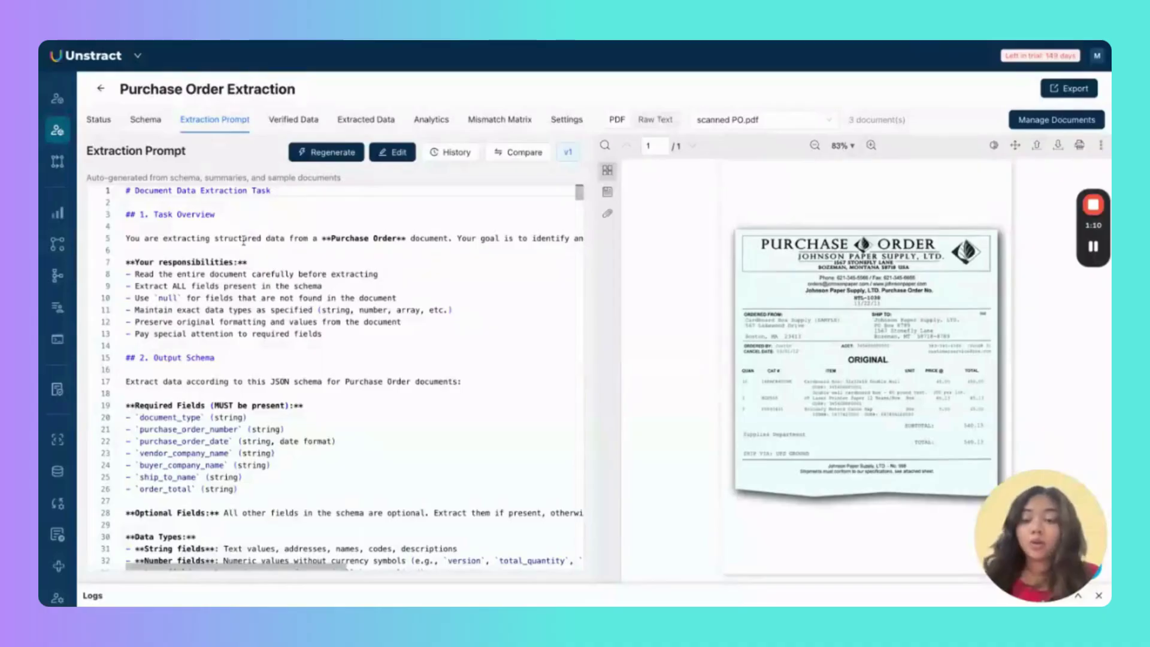
scroll(380, 376, down, 3)
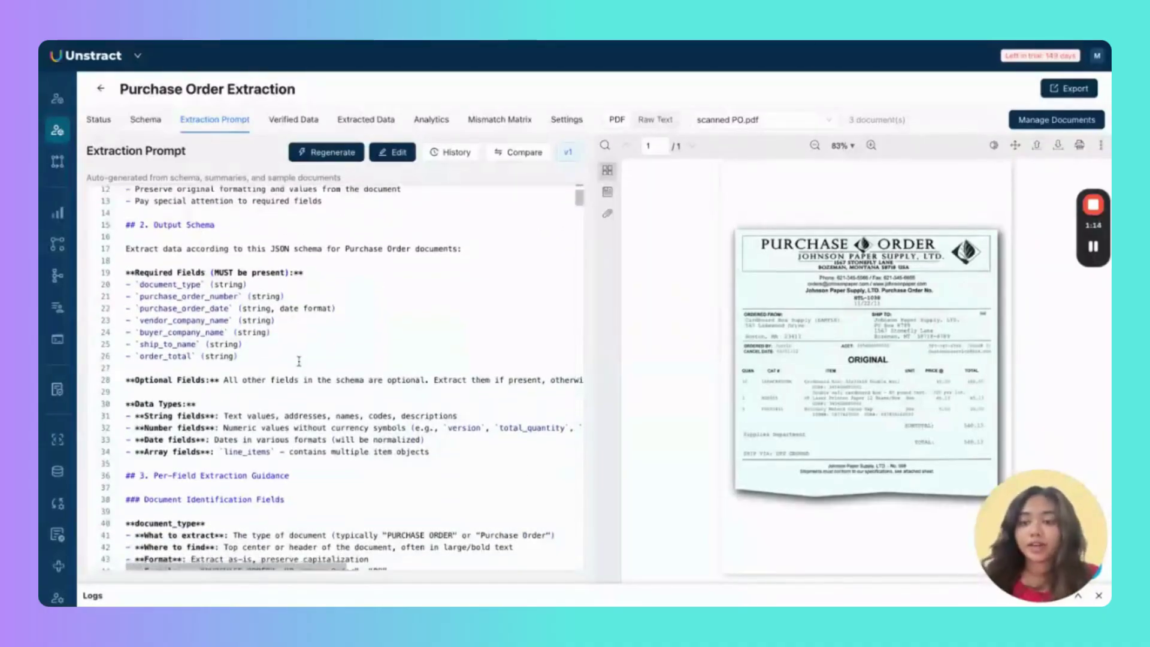
scroll(299, 362, down, 5)
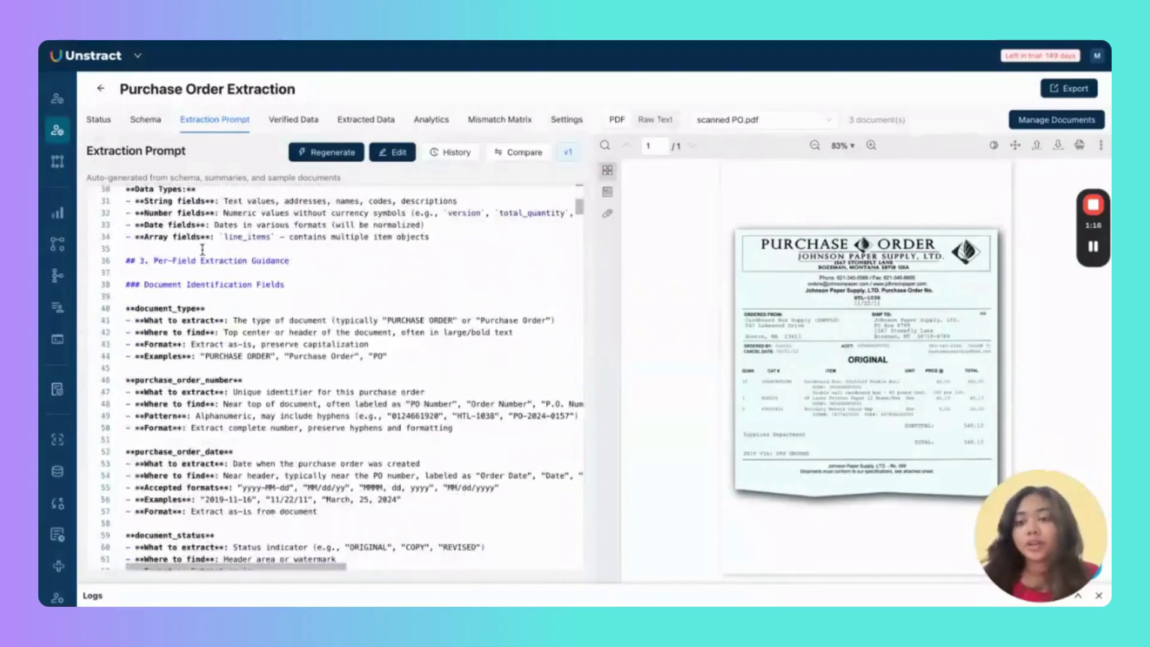
scroll(366, 439, down, 1)
scroll(366, 439, down, 2)
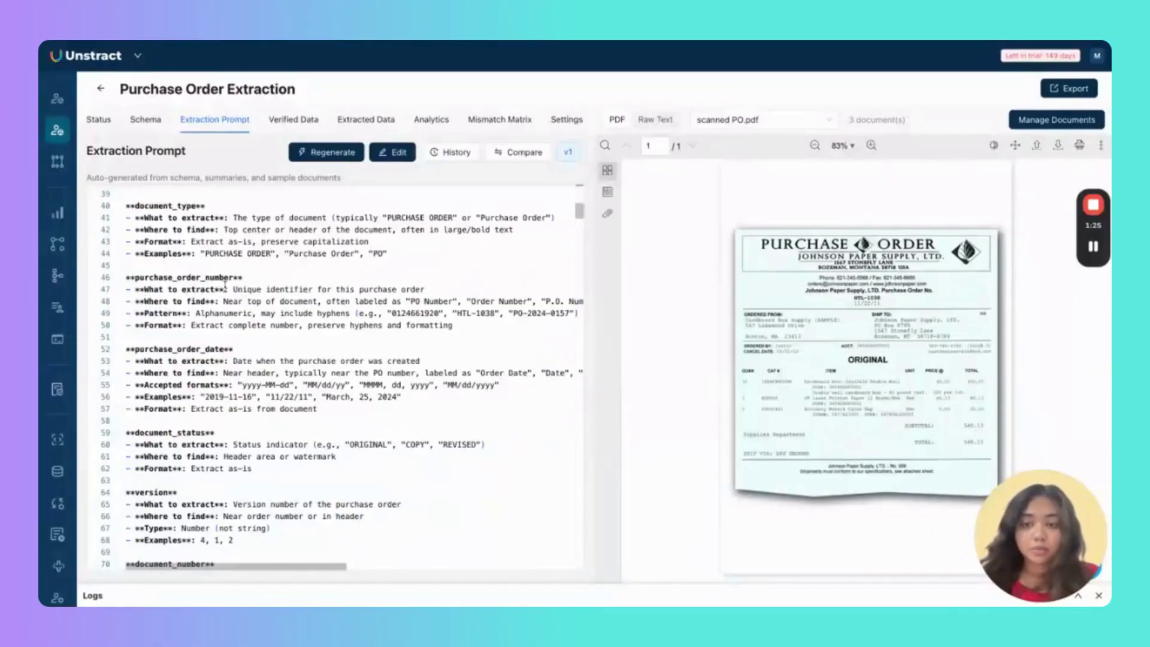
drag(148, 289, 437, 286)
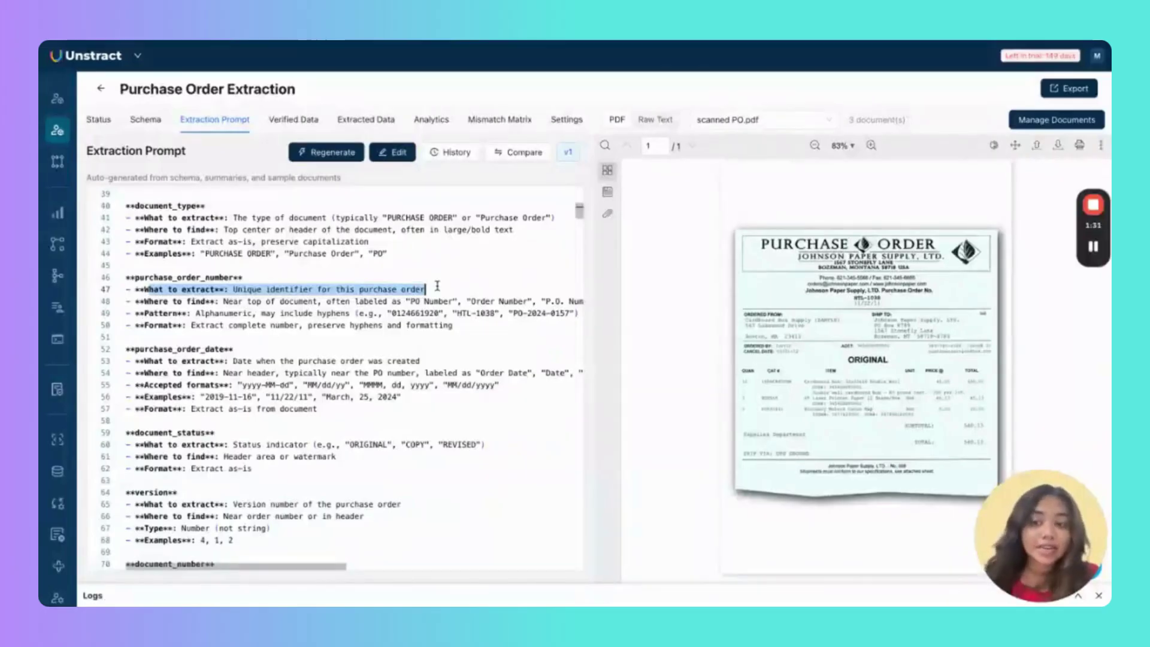
click(439, 303)
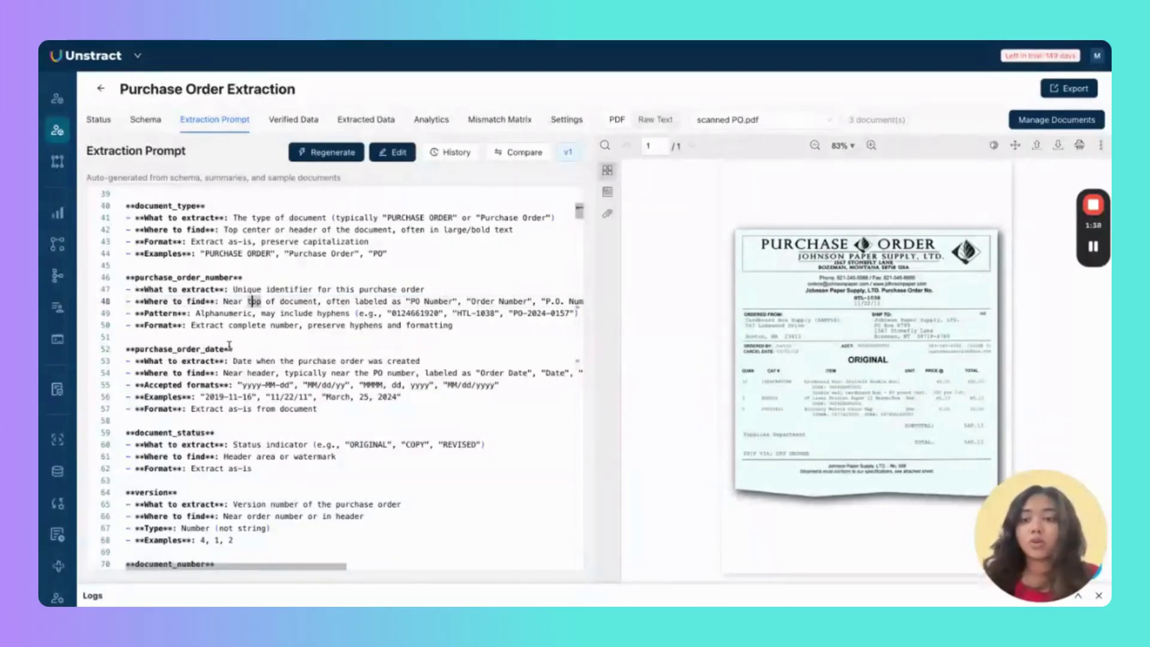
double_click(222, 325)
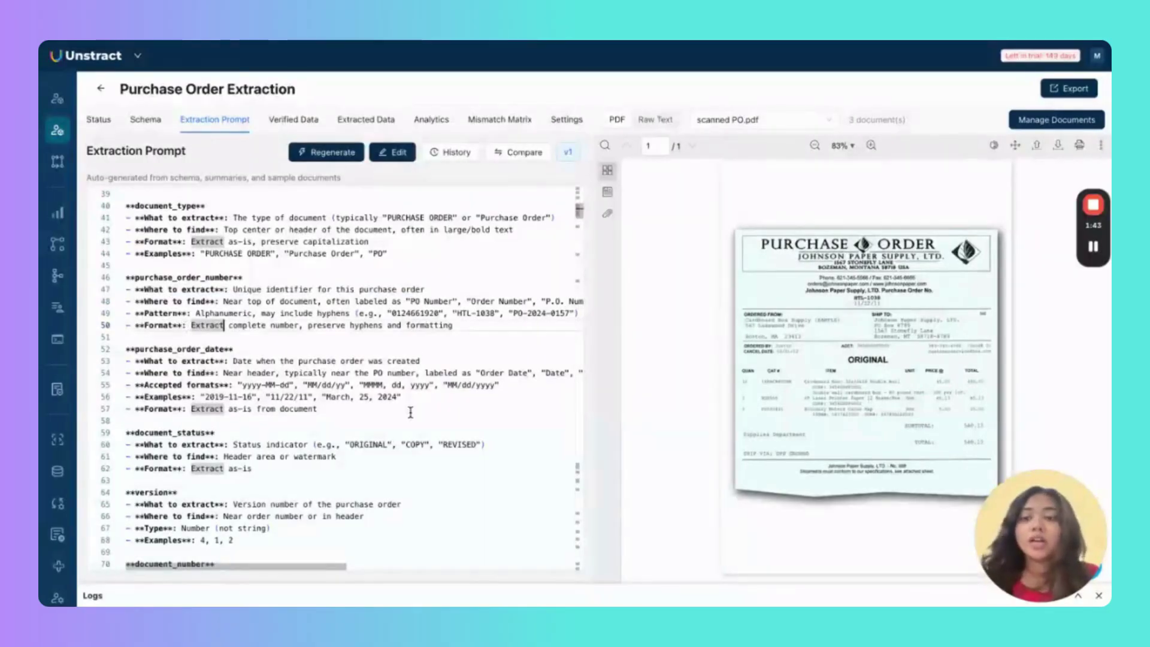
Read through the prompt's per-field guidance for the buyer, vendor, shipping, order details and product specification fields
scroll(411, 412, down, 10)
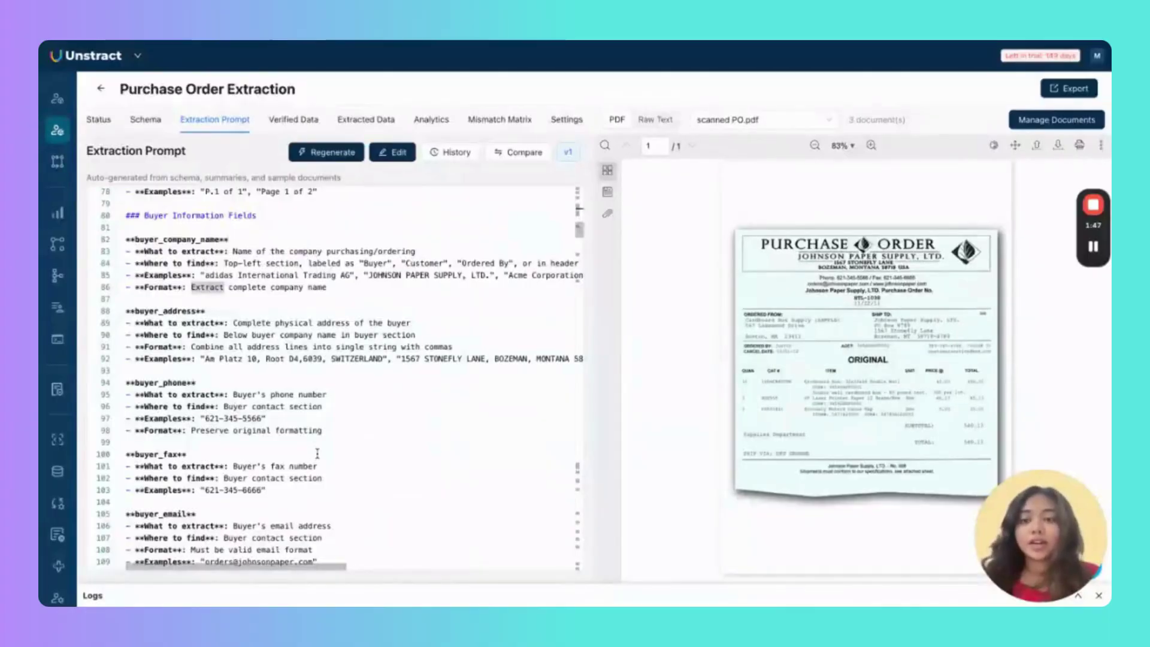
scroll(296, 388, down, 15)
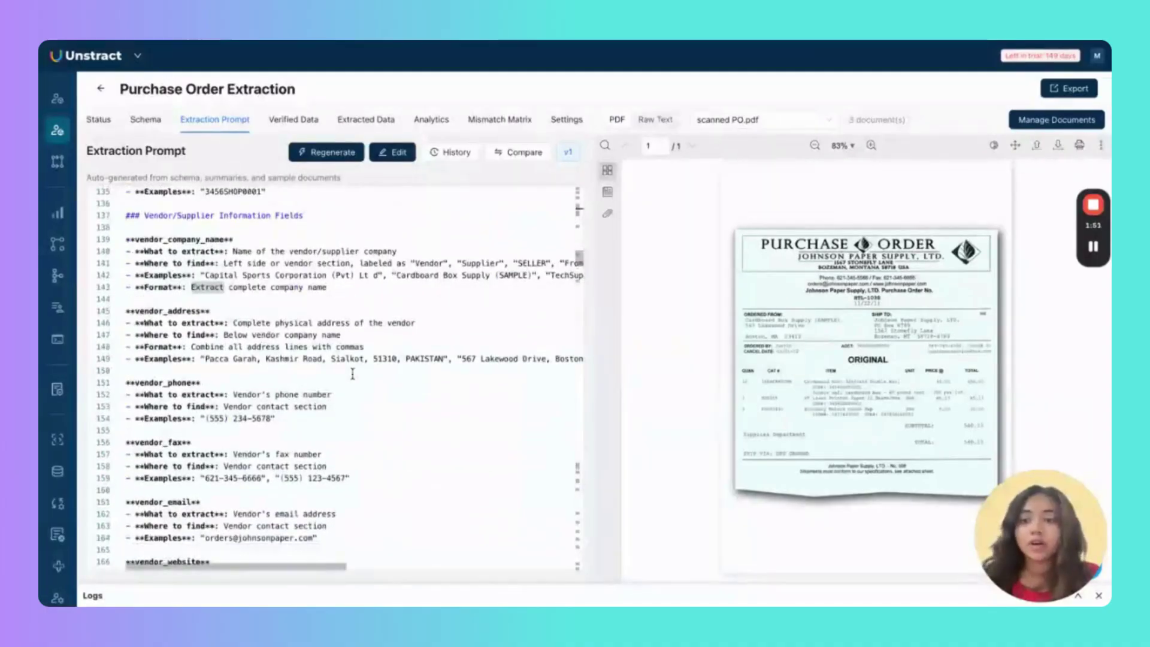
scroll(352, 371, down, 12)
scroll(352, 371, down, 20)
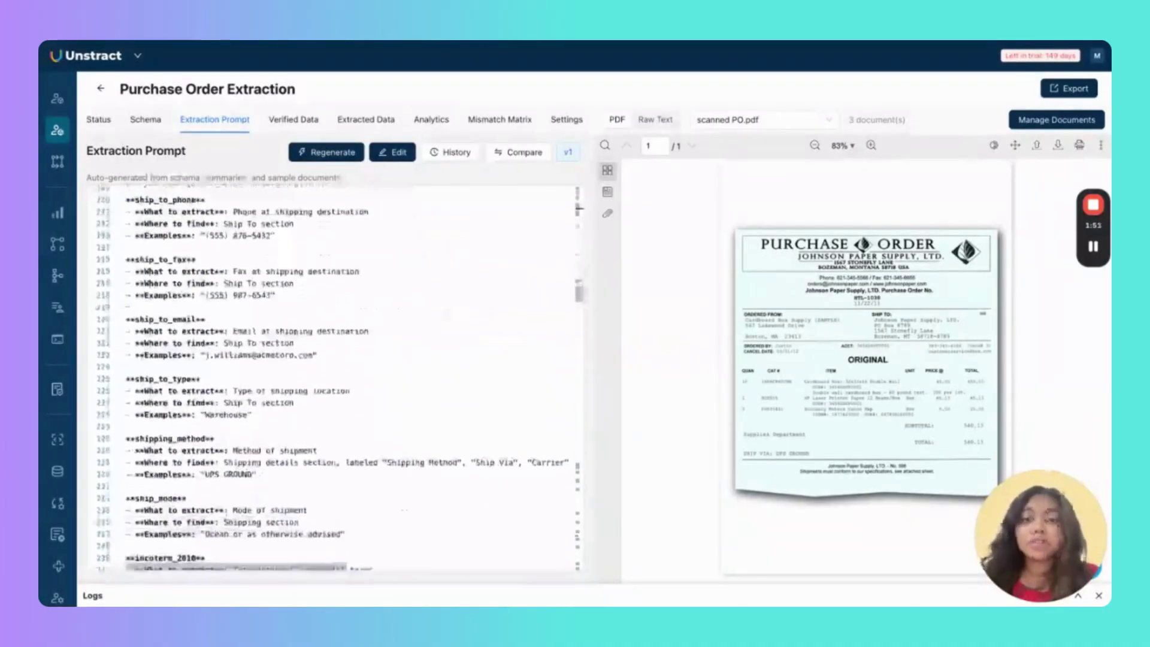
scroll(334, 376, down, 10)
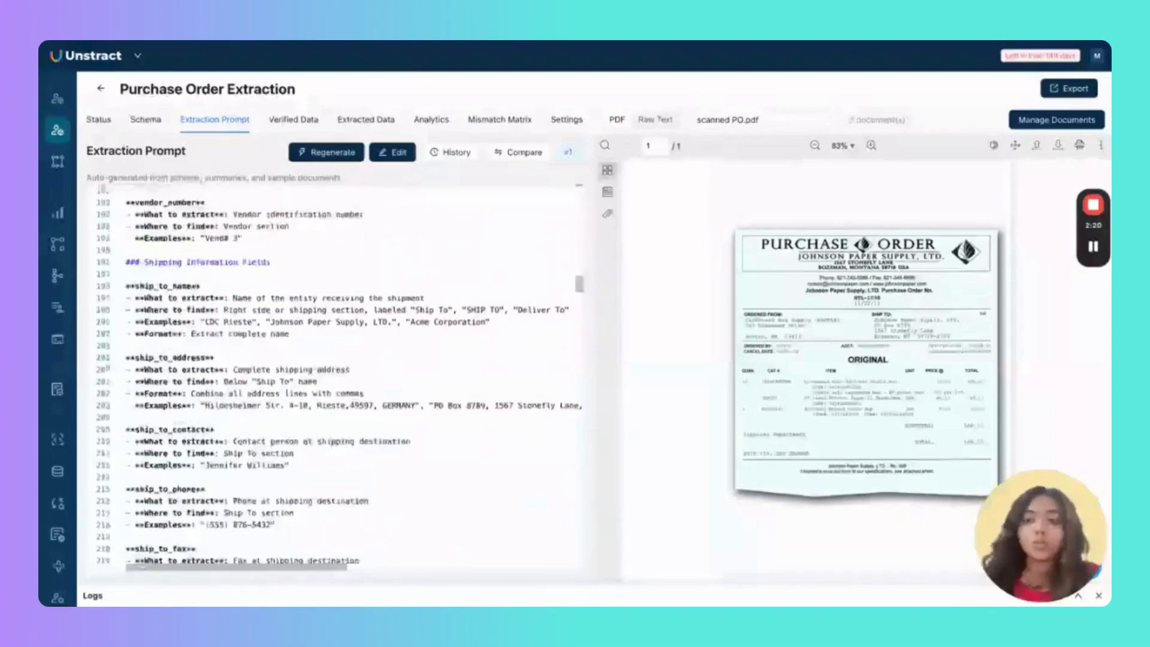
scroll(352, 371, down, 10)
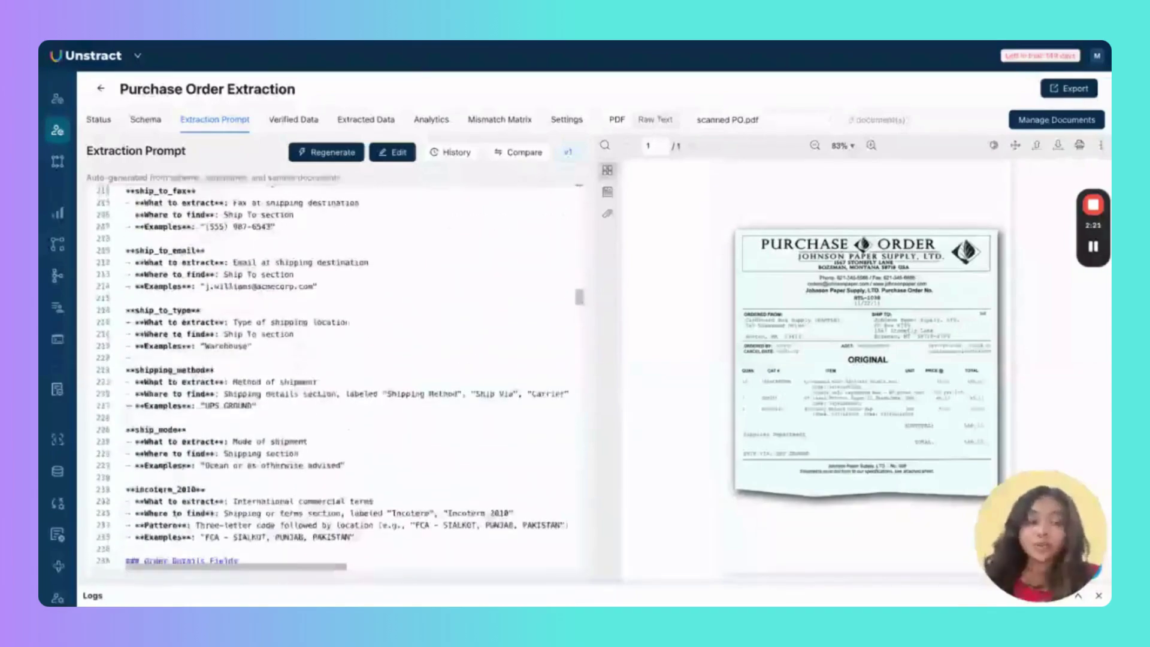
scroll(352, 371, down, 8)
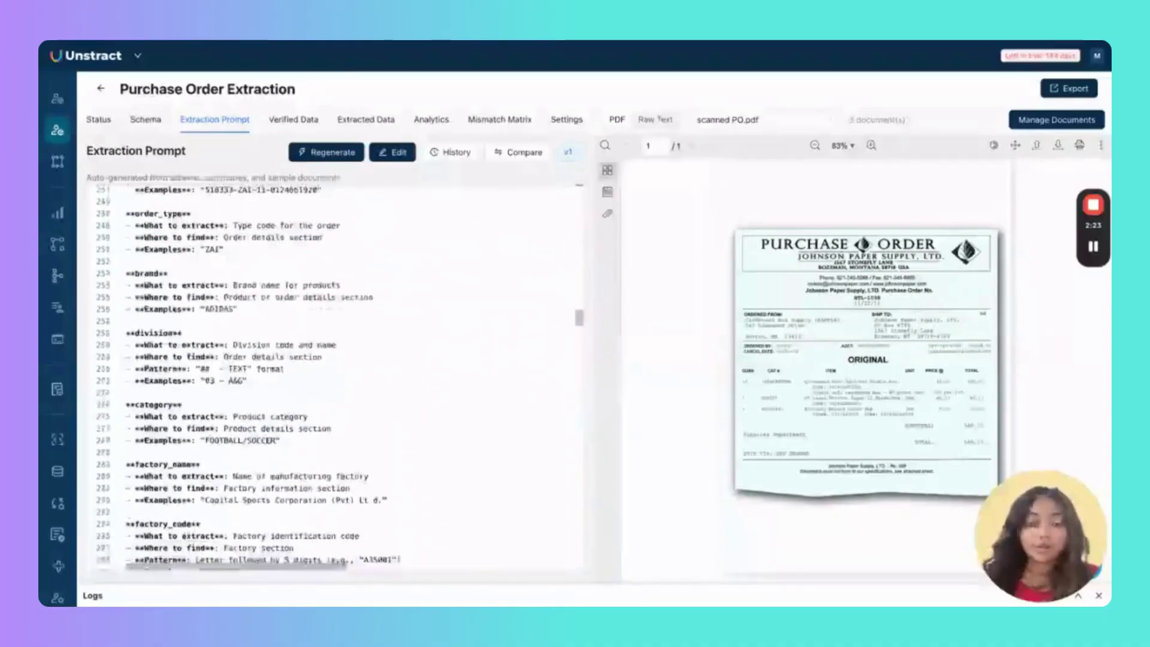
scroll(334, 376, down, 3)
scroll(352, 371, down, 20)
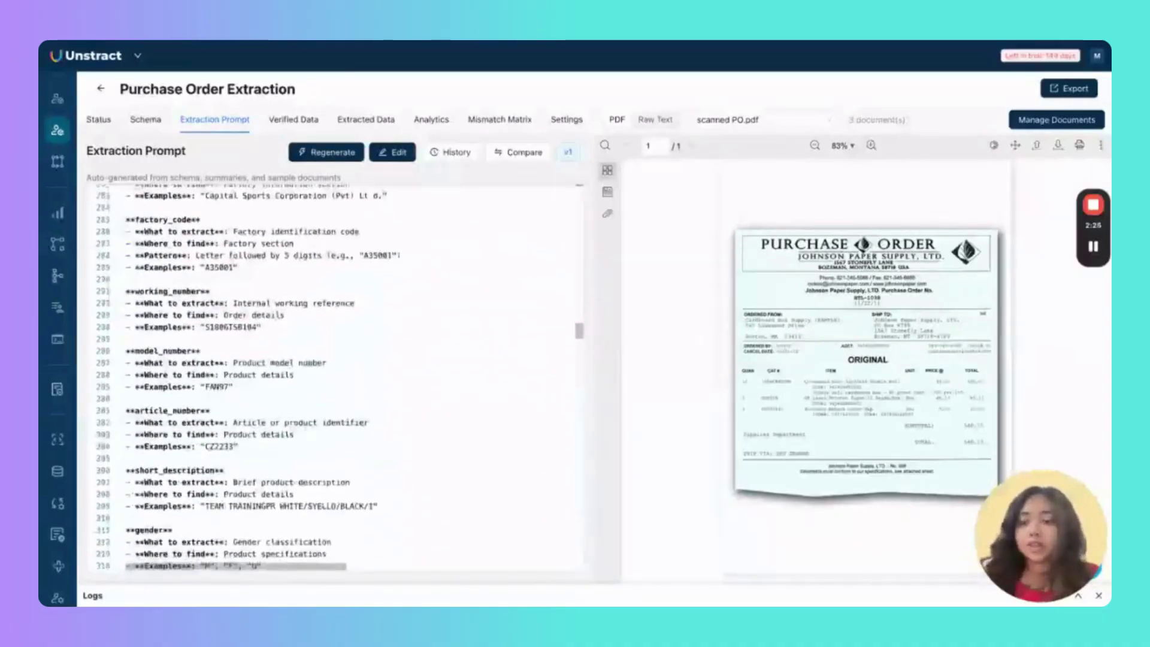
scroll(336, 377, down, 12)
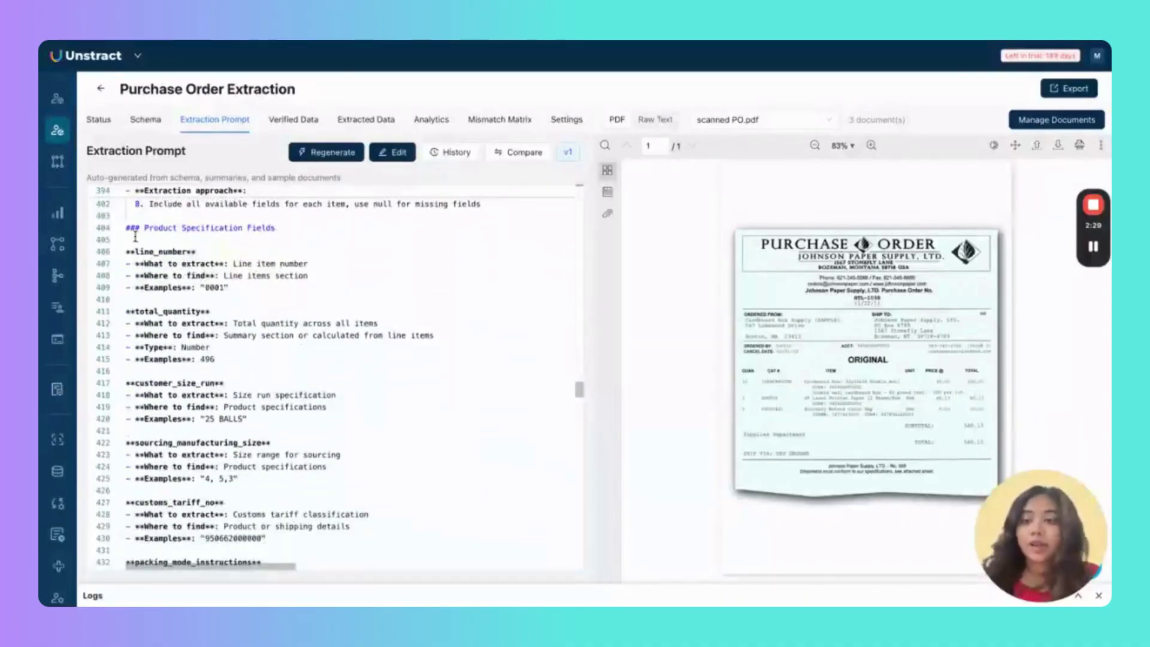
Review the prompt's financial field guidance and its formatting rules for numbers, prices, dates and addresses
scroll(269, 424, down, 20)
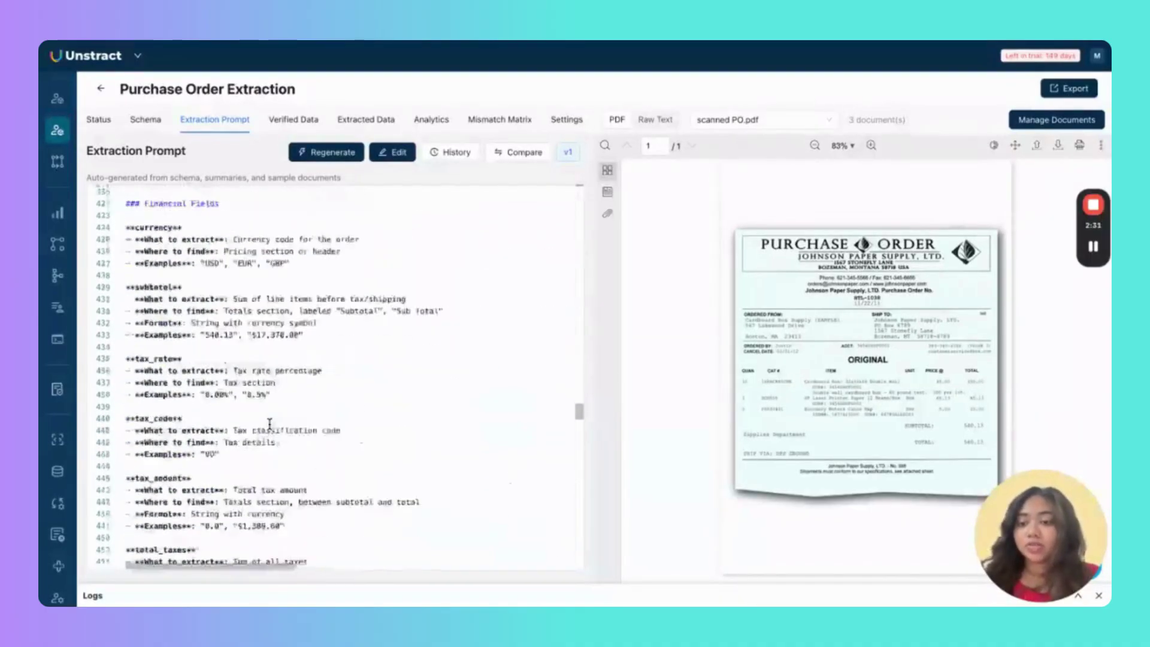
scroll(336, 378, down, 20)
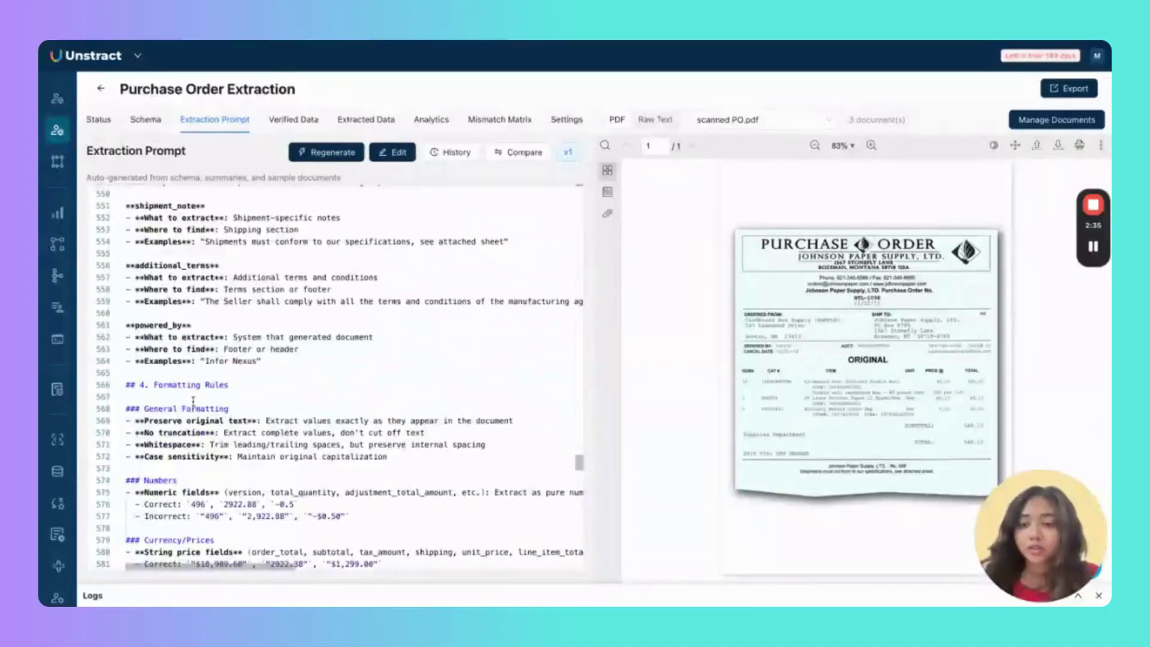
scroll(288, 443, down, 4)
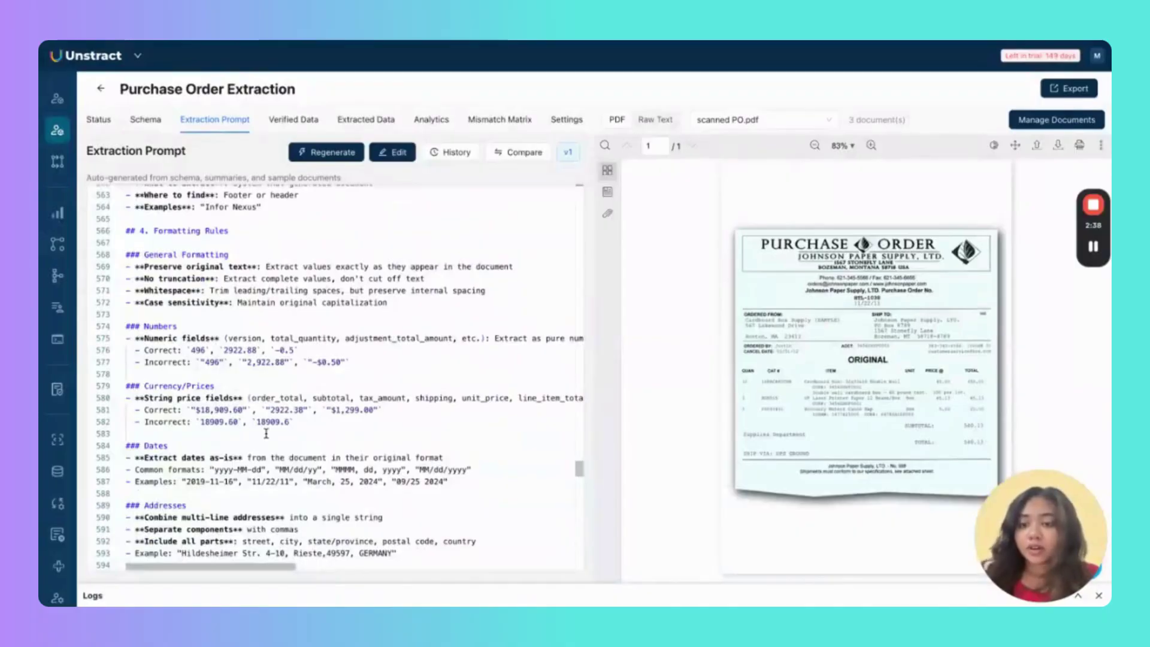
scroll(265, 433, down, 2)
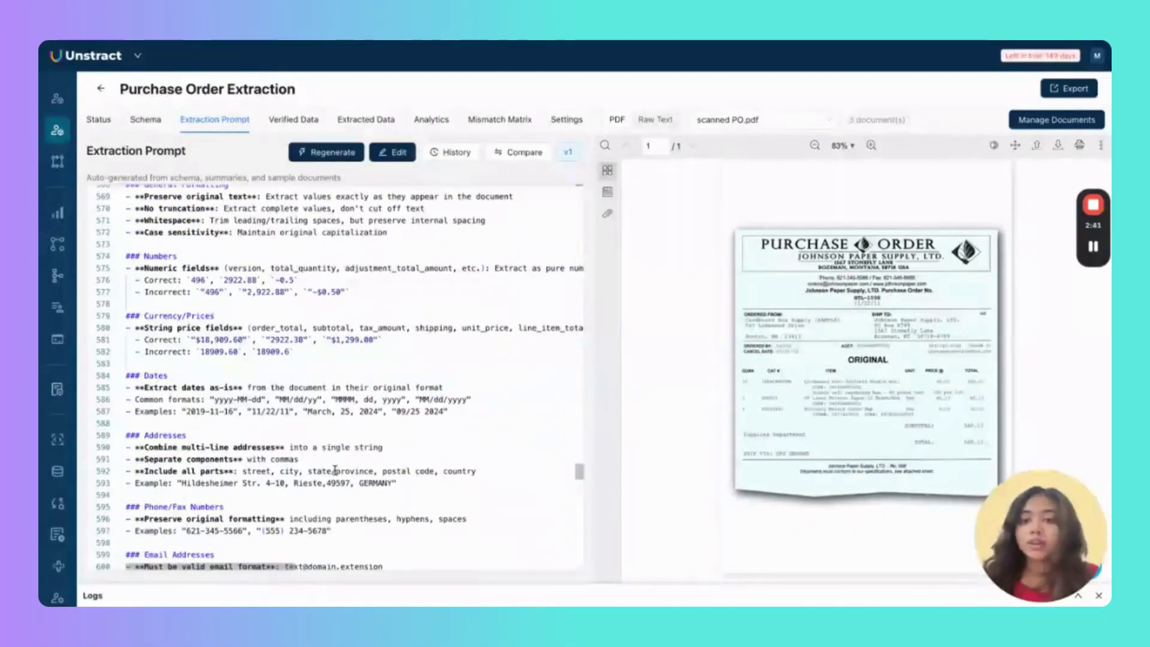
Make the extraction prompt editable and replace the common formats in its Dates rules with "dd/mm/yyyy"
click(392, 152)
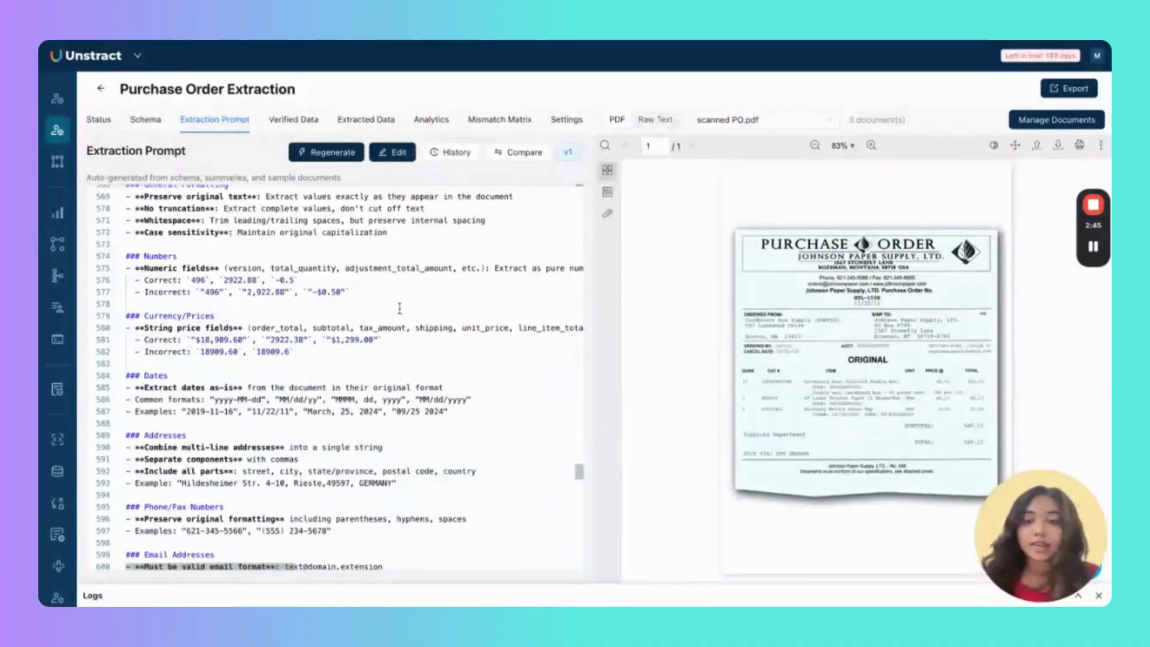
click(399, 151)
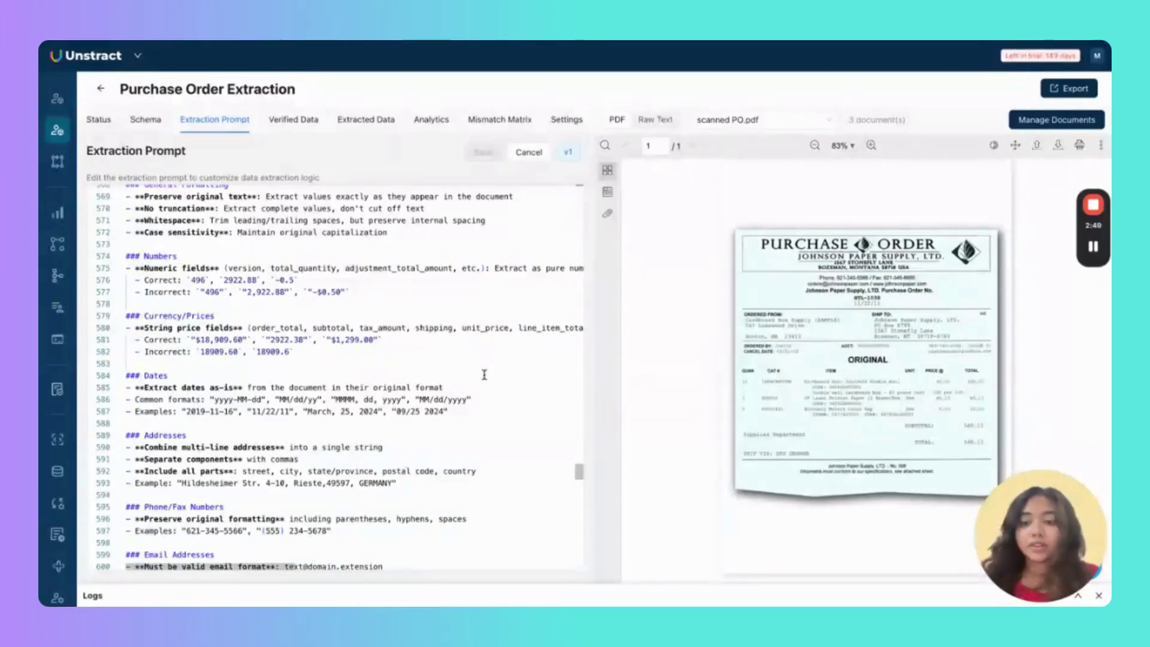
scroll(468, 422, down, 1)
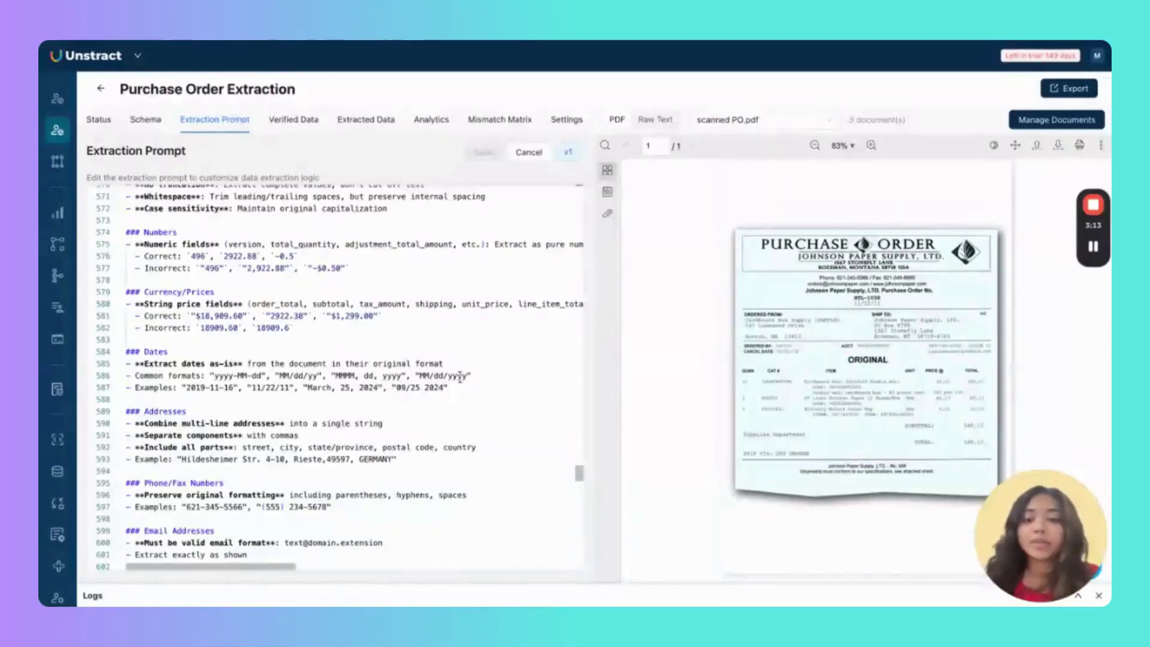
drag(465, 376, 213, 375)
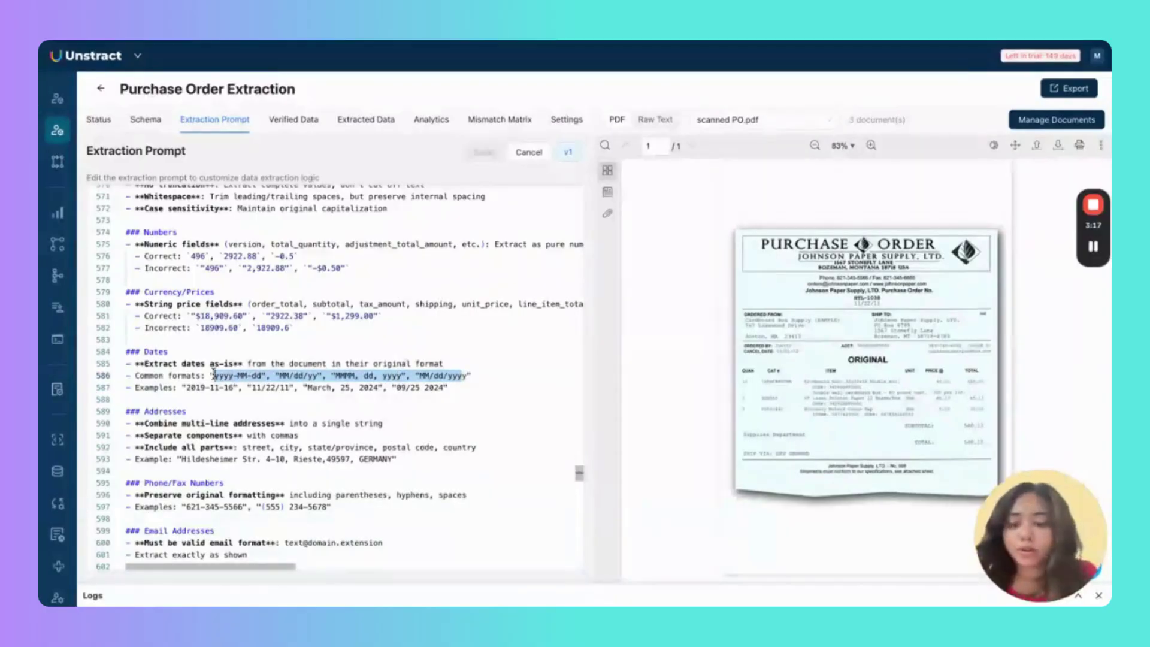
text(dd)
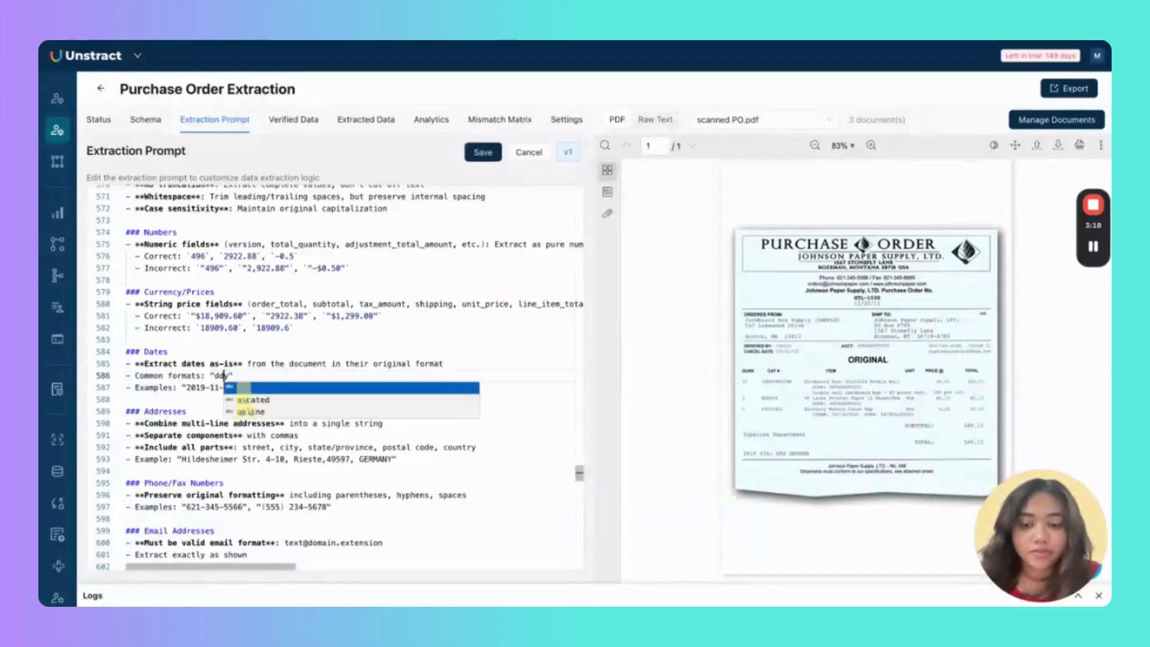
text(/mm/)
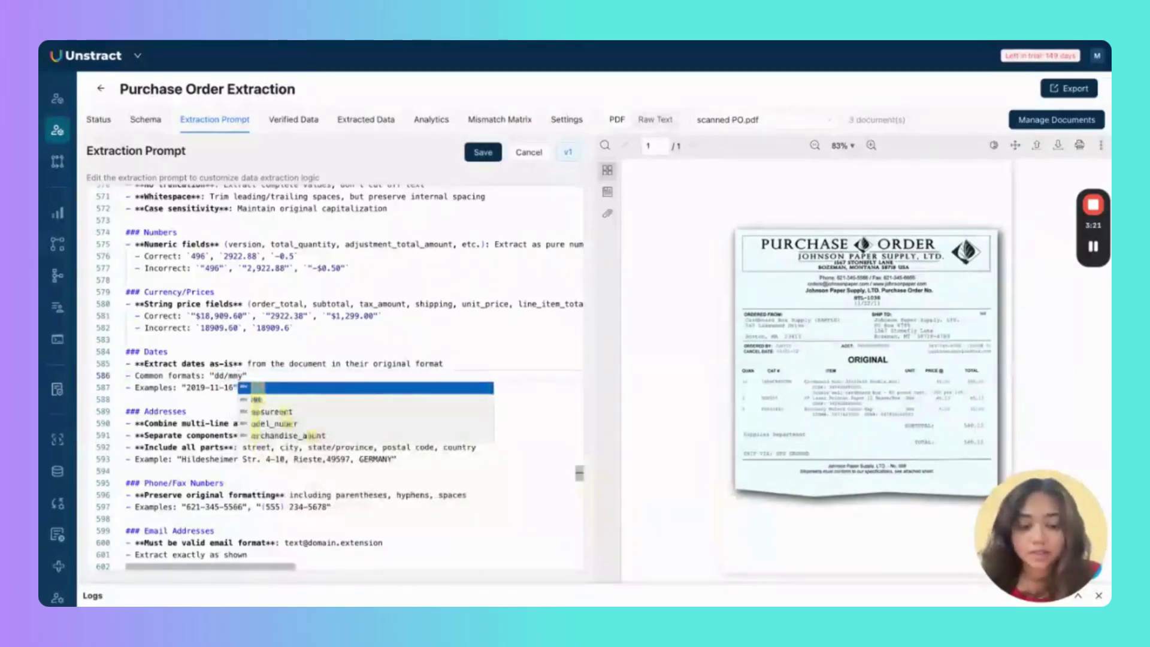
text(yyyy)
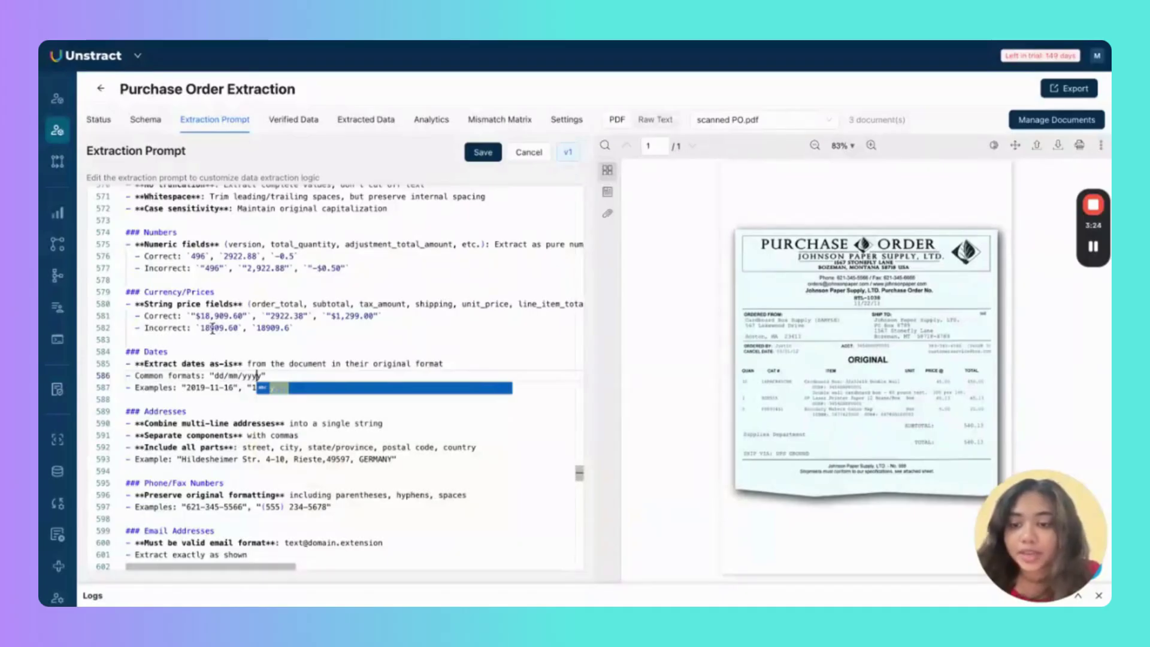
Reword the text after "Extract dates as-is" in the Dates rules to "follow the date format given below"
drag(248, 364, 446, 365)
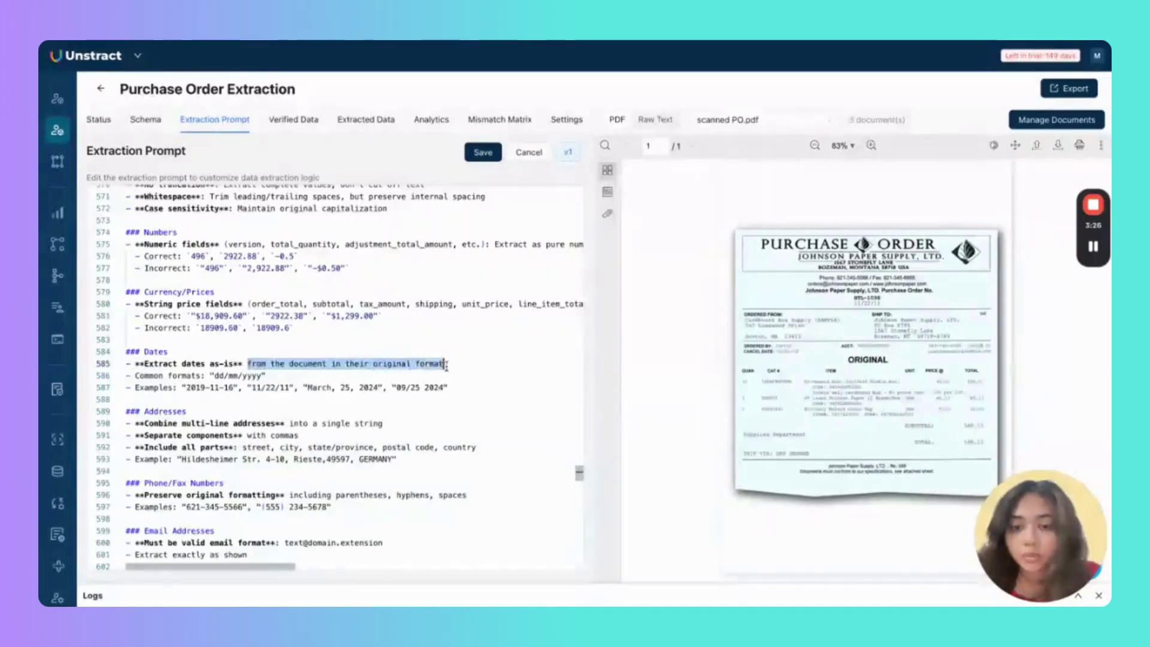
text(follow )
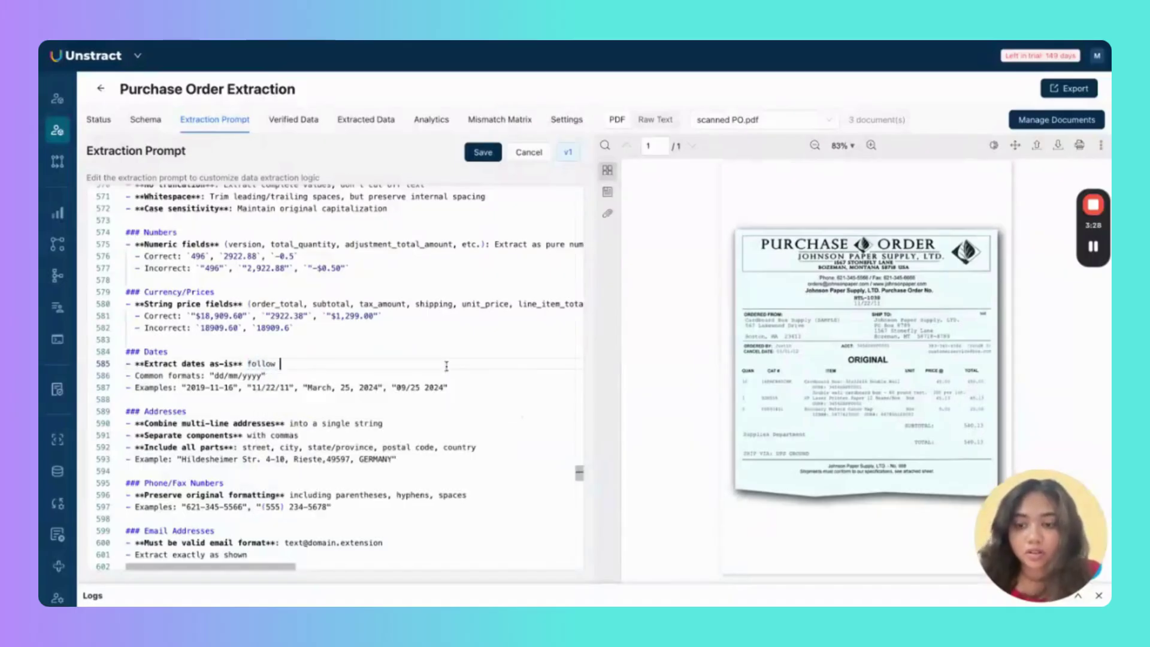
text(toe )
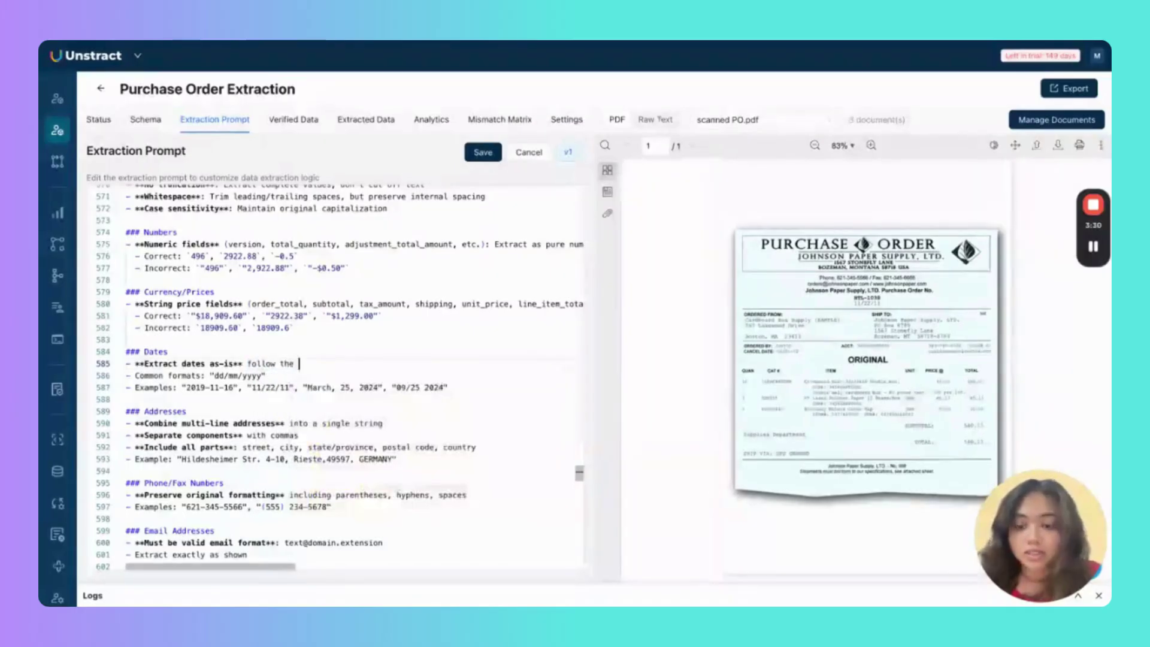
text(dat)
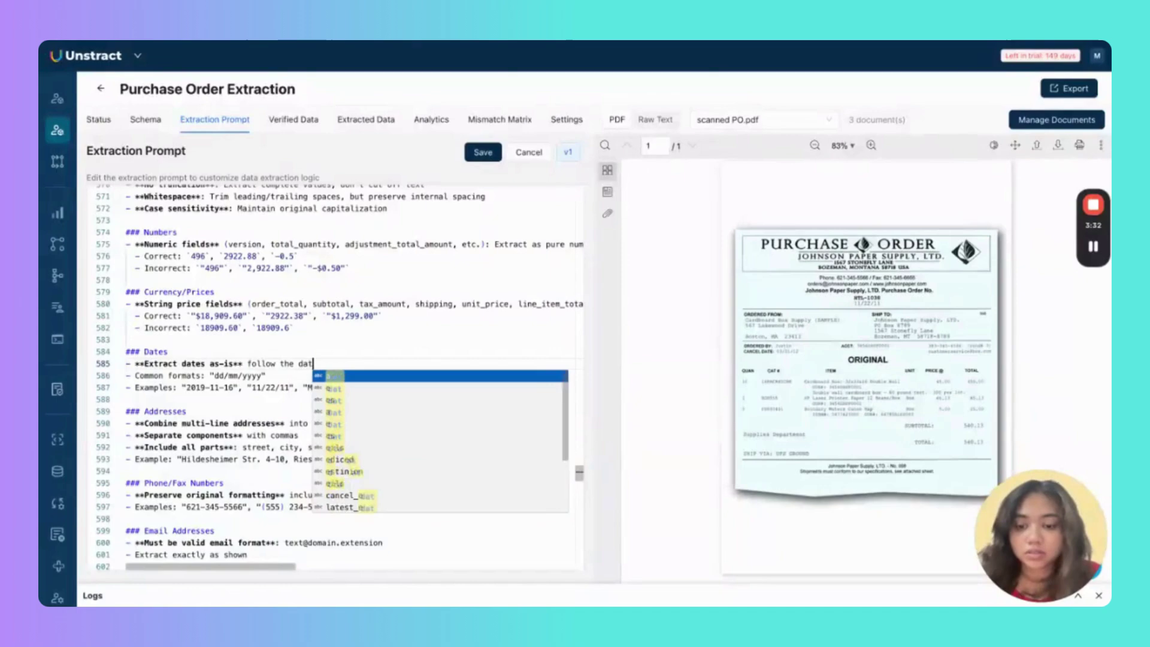
text(e format )
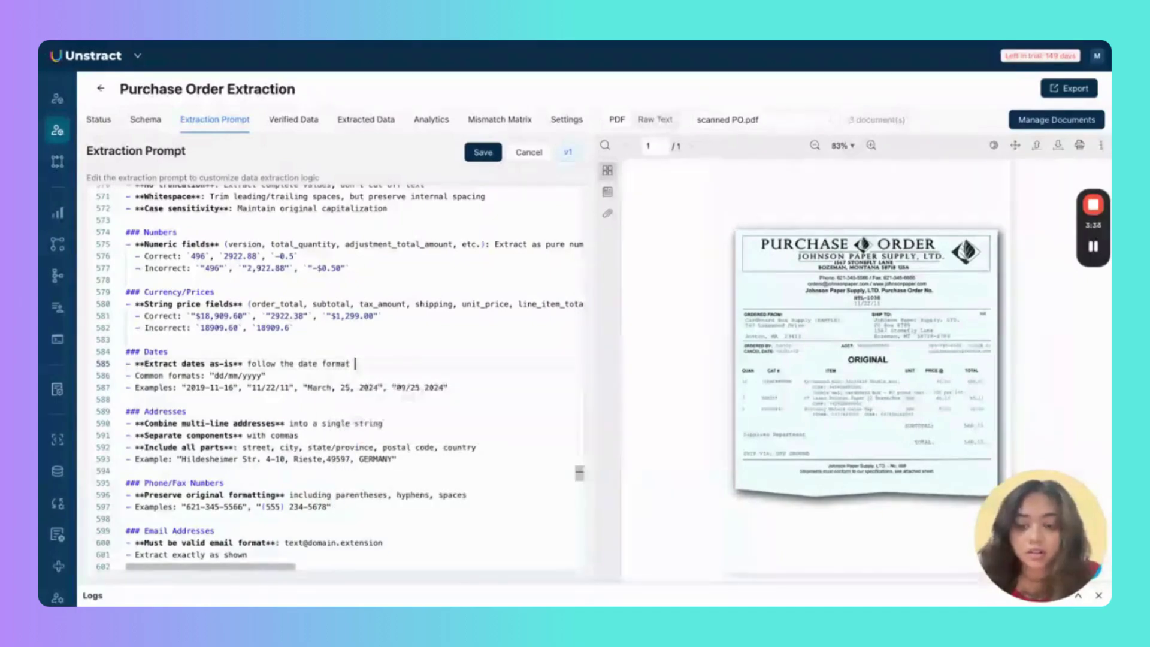
text(given below)
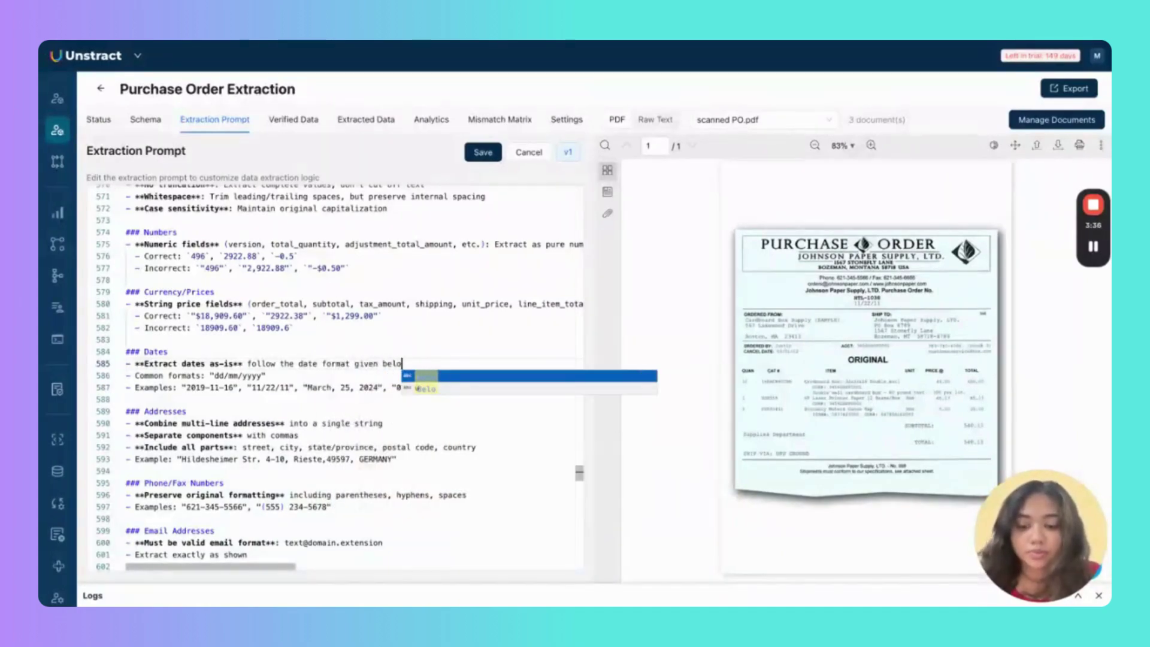
Remove the example dates "2019-11-16" and "March, 25, 2024" from the Dates rules of the extraction prompt
click(345, 383)
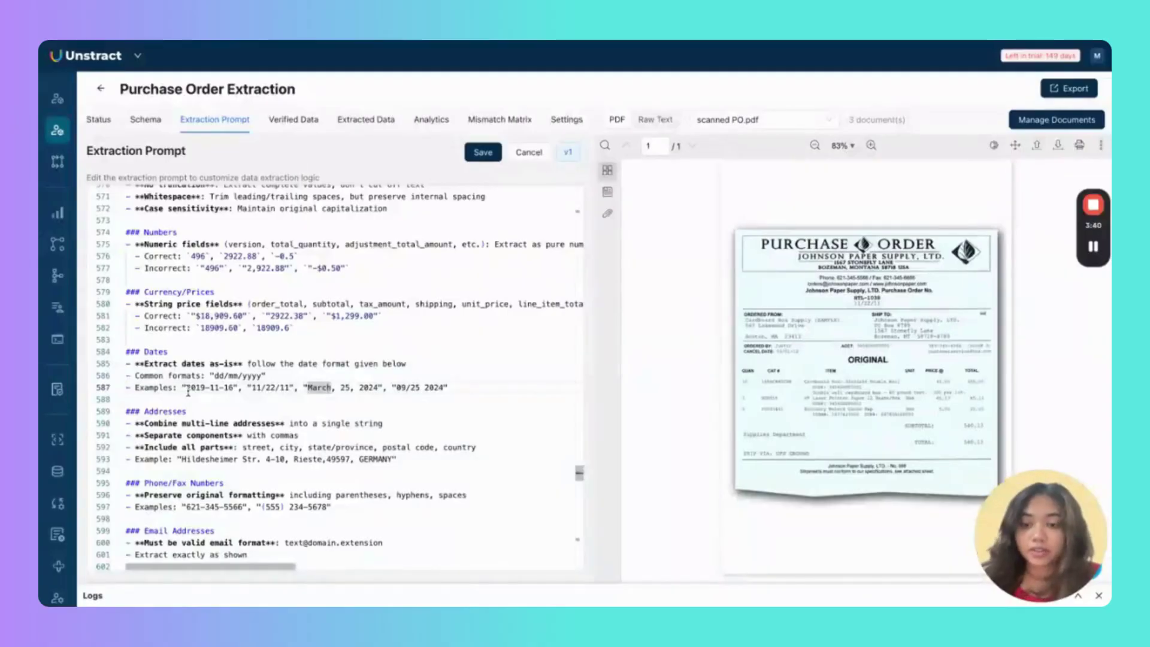
drag(187, 389, 242, 390)
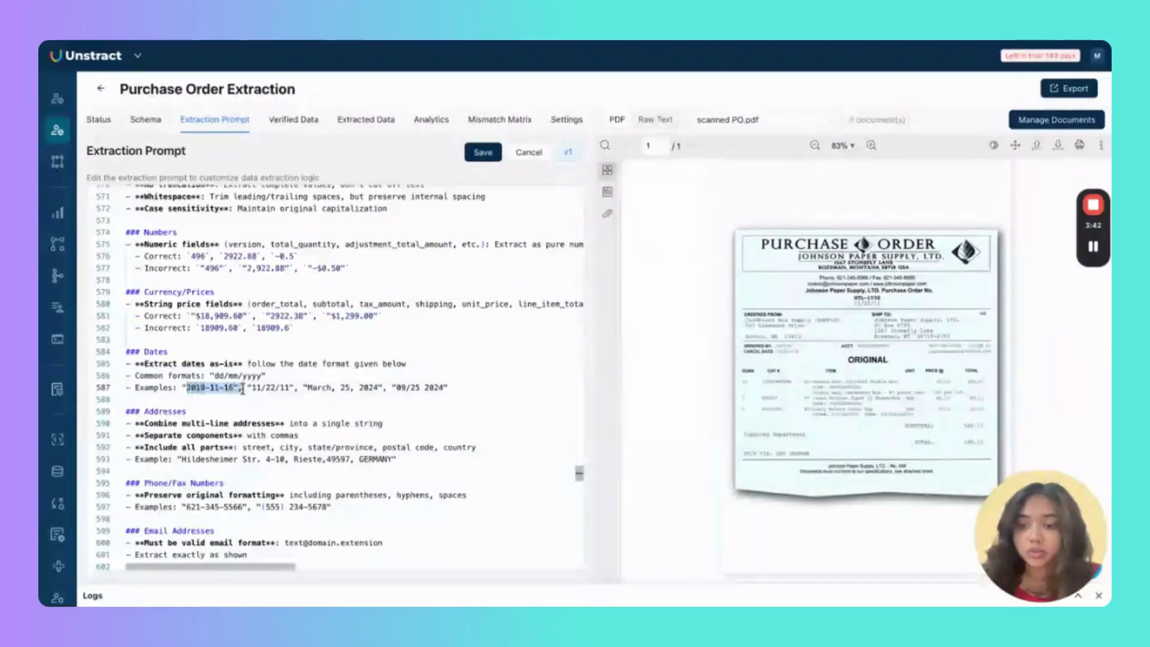
key(BackSpace)
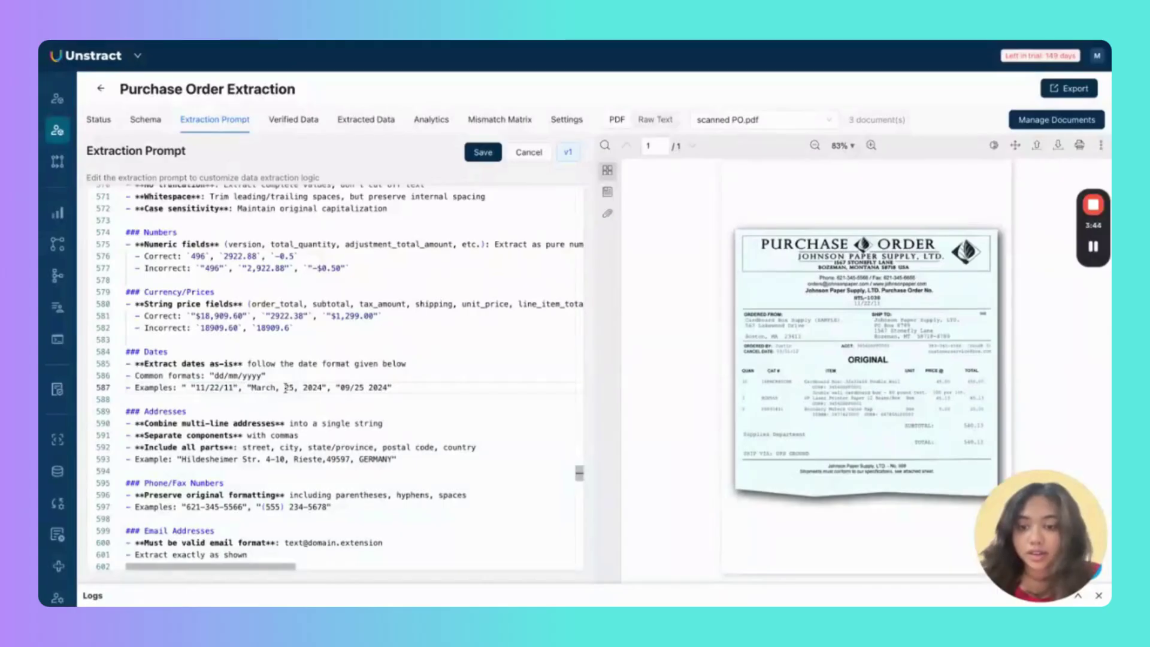
drag(284, 388, 327, 390)
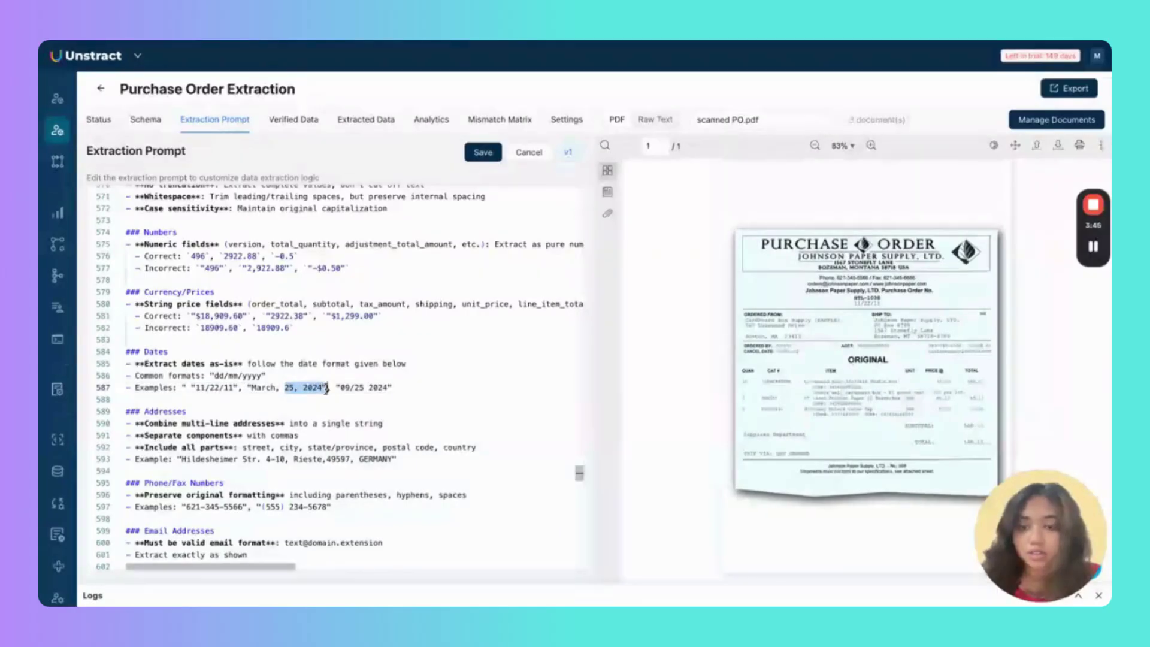
key(BackSpace)
key(BackSpace)
key(BackSpace)
key(BackSpace)
key(BackSpace)
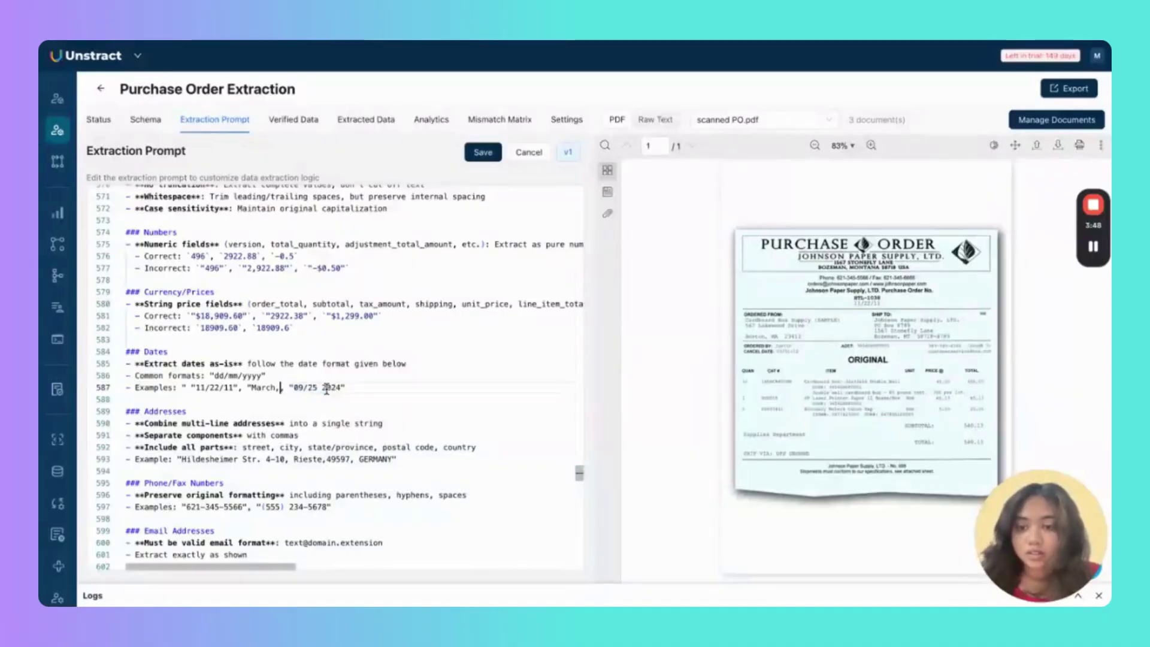
key(BackSpace)
key(BackSpace)
key(BackSpace)
key(BackSpace)
key(BackSpace)
key(BackSpace)
key(BackSpace)
key(BackSpace)
key(BackSpace)
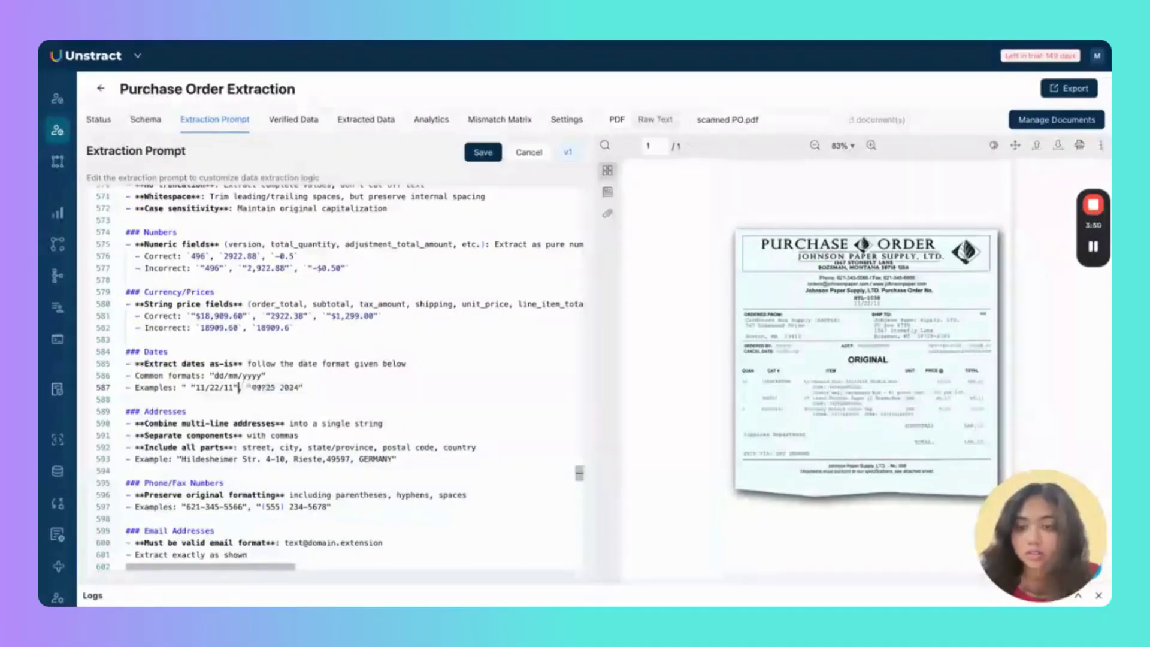
Remove the example date "11/22/11" from the Dates rules, keeping only the last example
key(BackSpace)
key(BackSpace)
key(BackSpace)
key(BackSpace)
key(BackSpace)
key(BackSpace)
key(BackSpace)
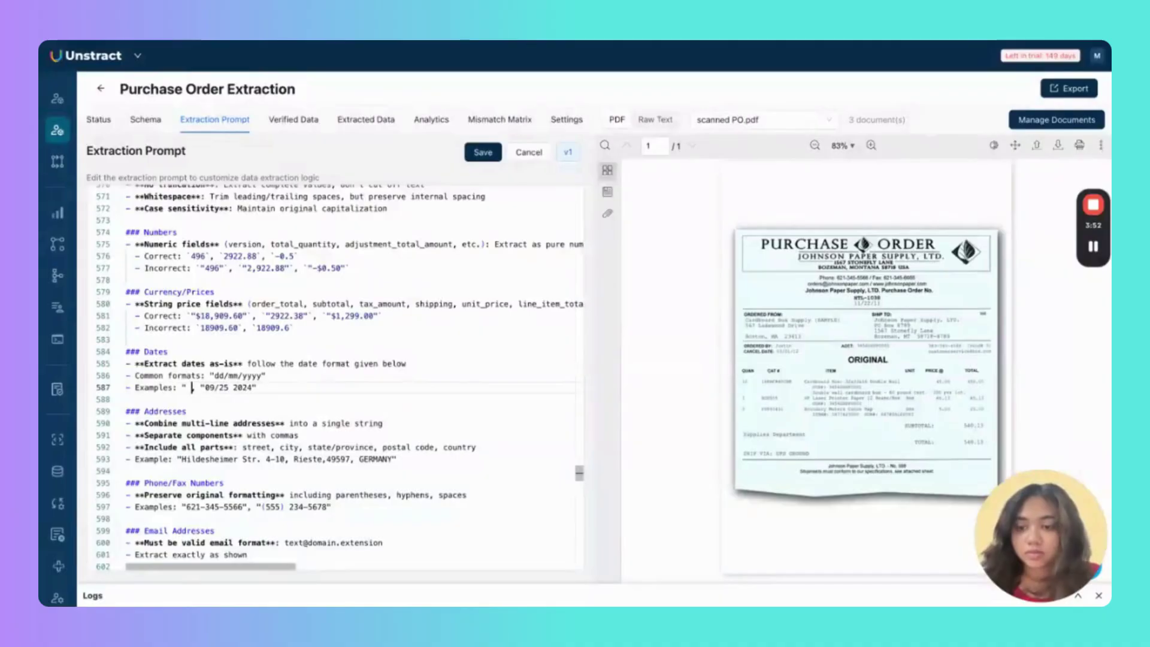
key(BackSpace)
key(BackSpace)
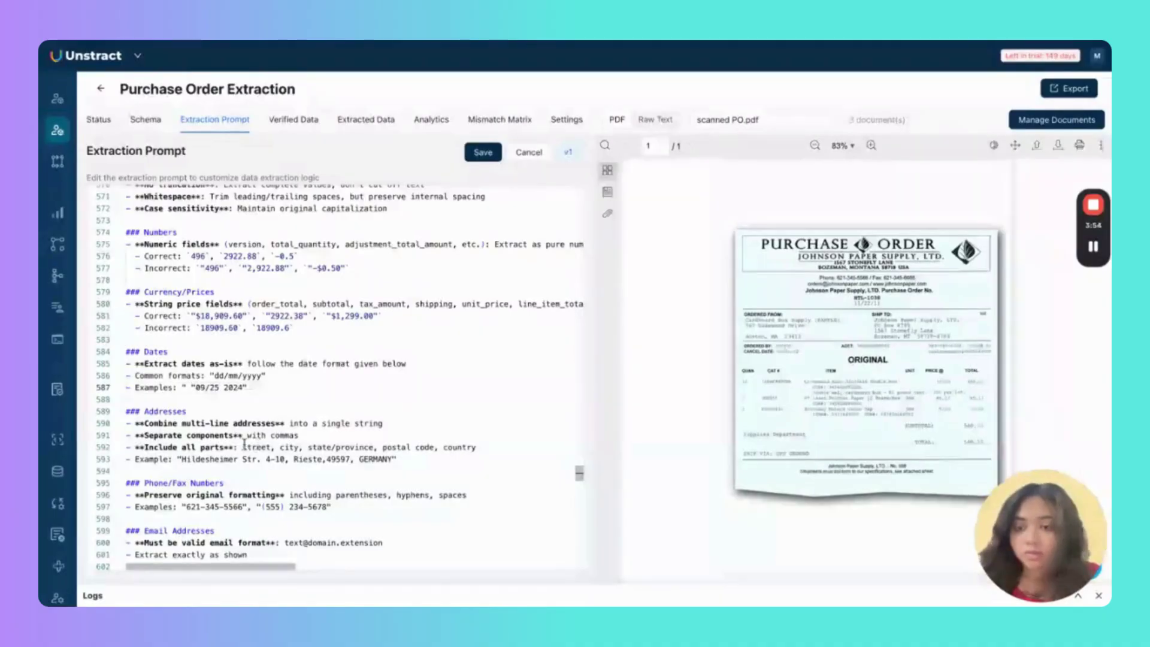
Rewrite the remaining date example as "09/25/2024", add "08/08/2023" as a second example and delete the stray opening quote
click(224, 388)
key(BackSpace)
text(/2024")
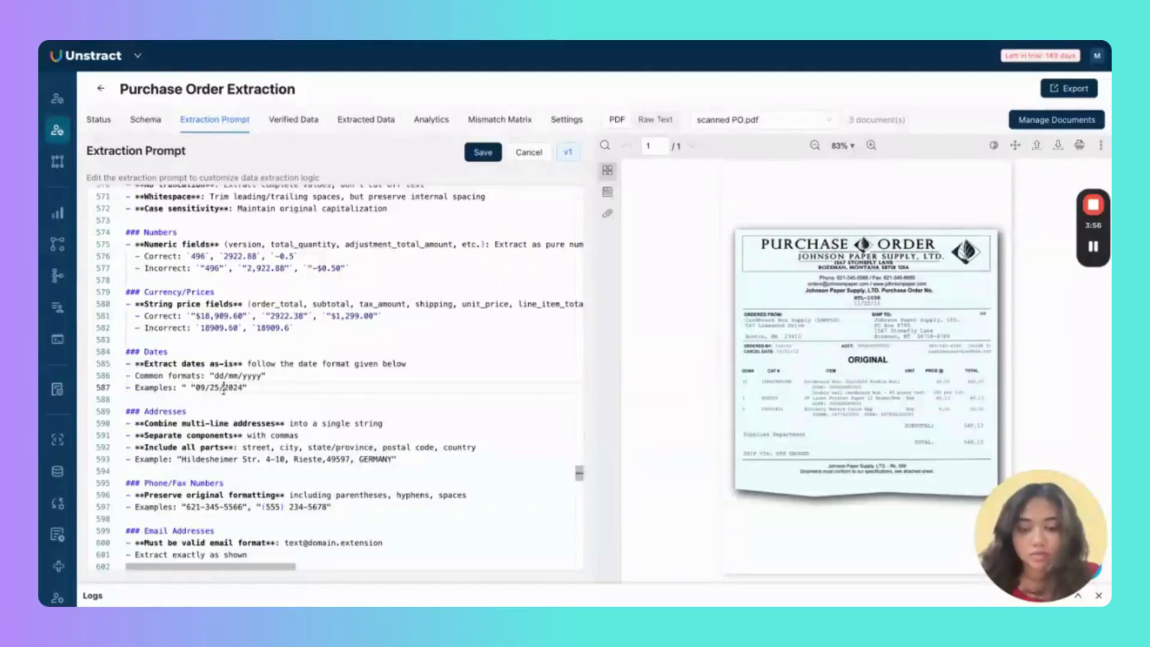
text(, ")
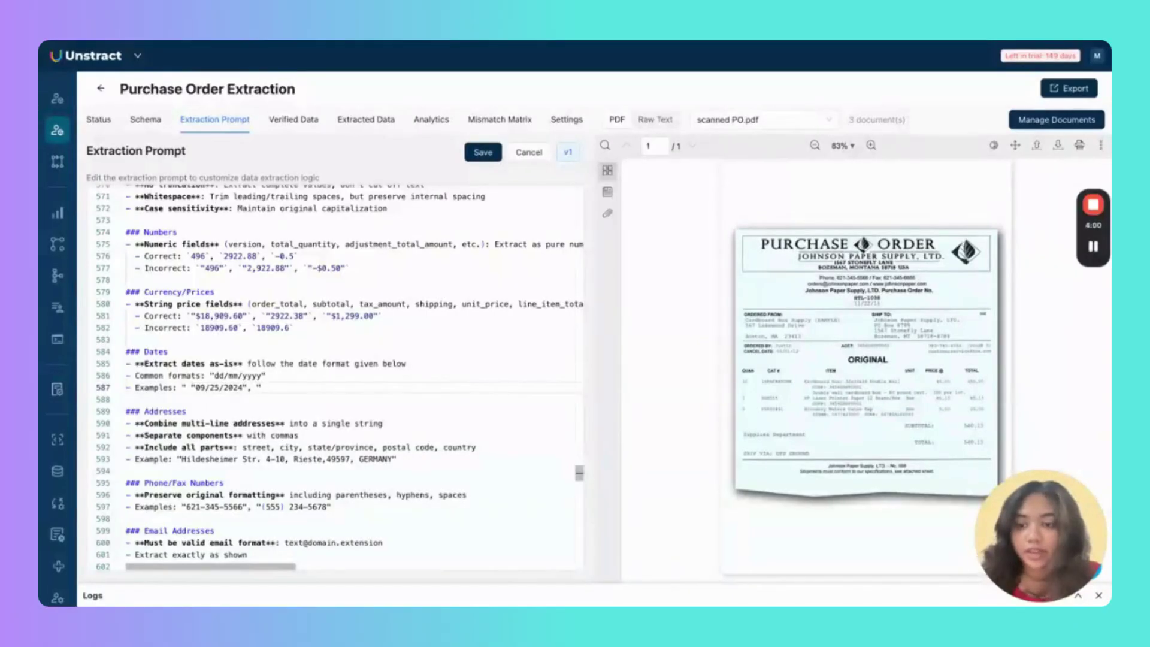
text(08/08/2023")
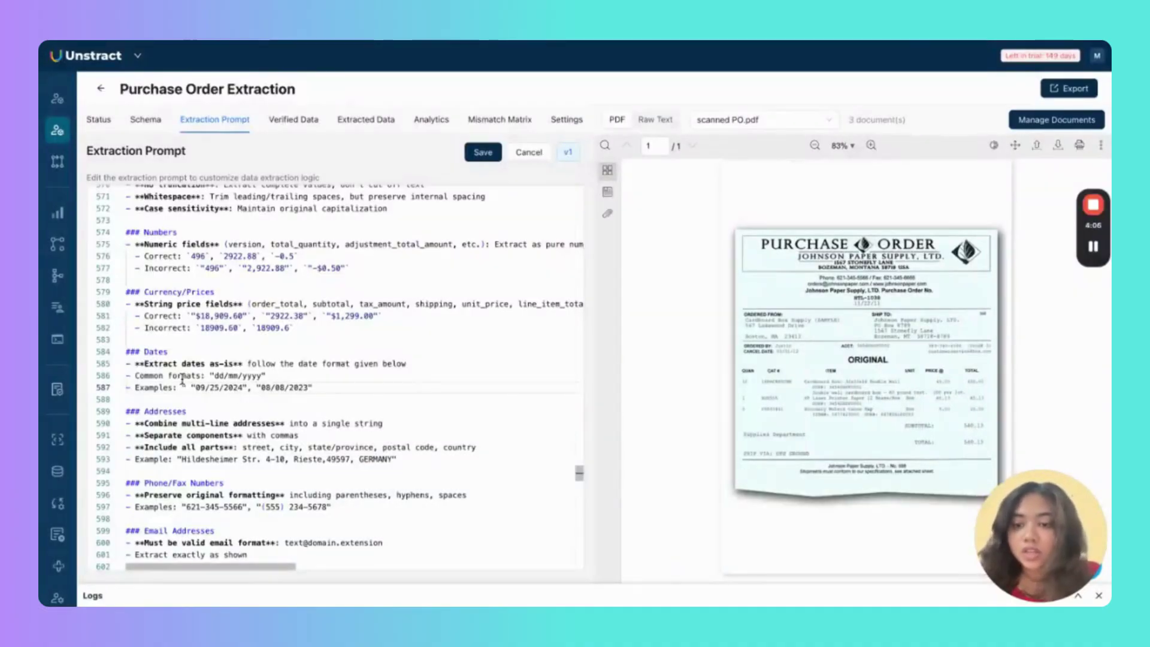
click(196, 388)
key(BackSpace)
key(BackSpace)
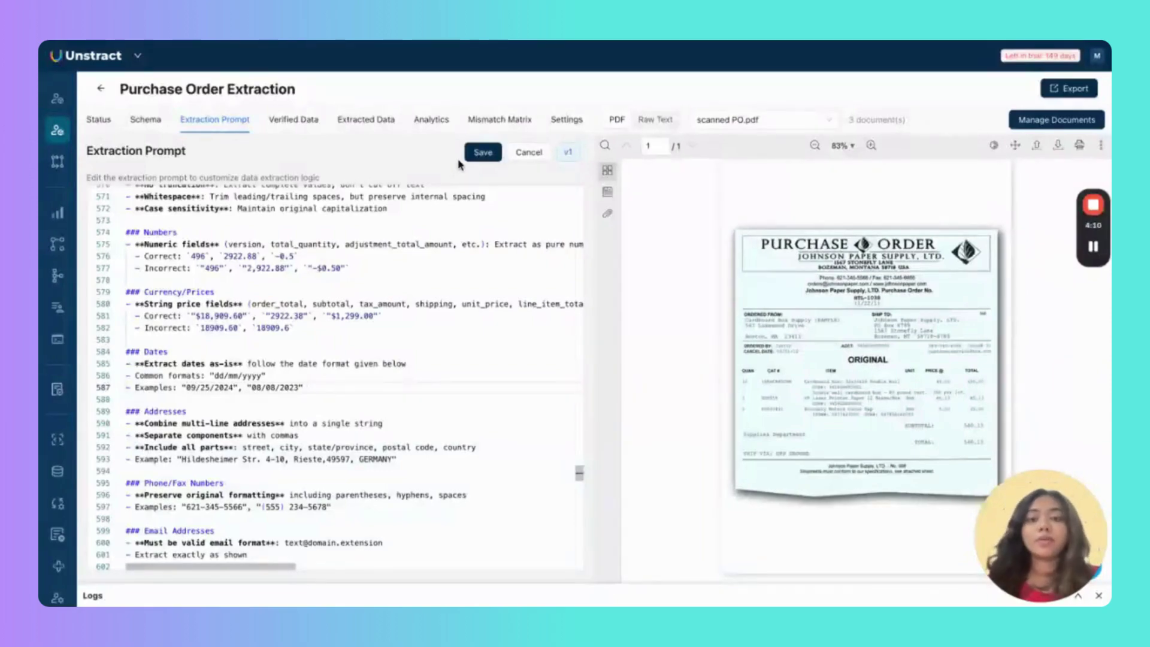
Save the edited prompt as a new version with "v2" as both the short and long description
click(482, 152)
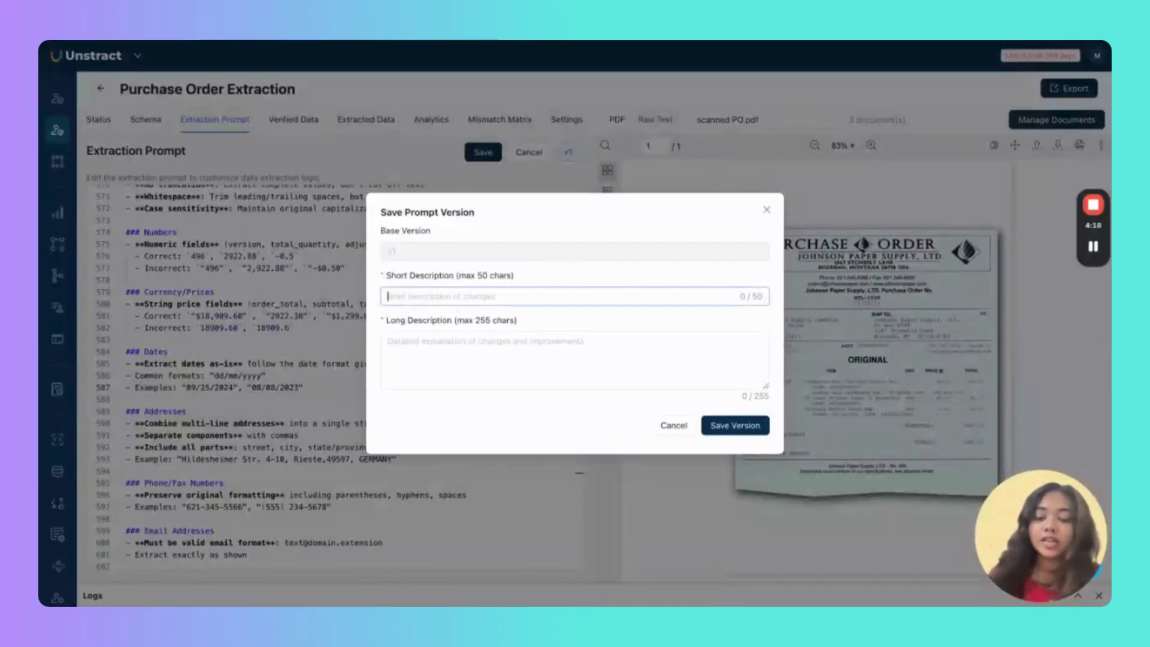
text(v2)
click(519, 351)
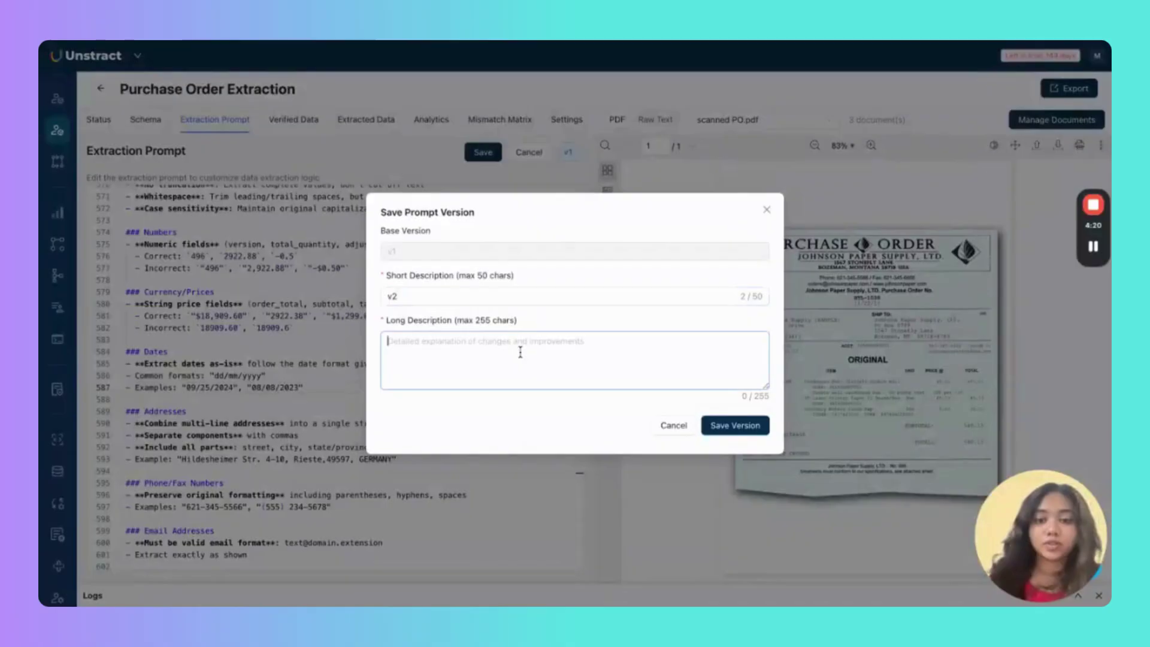
text(v2)
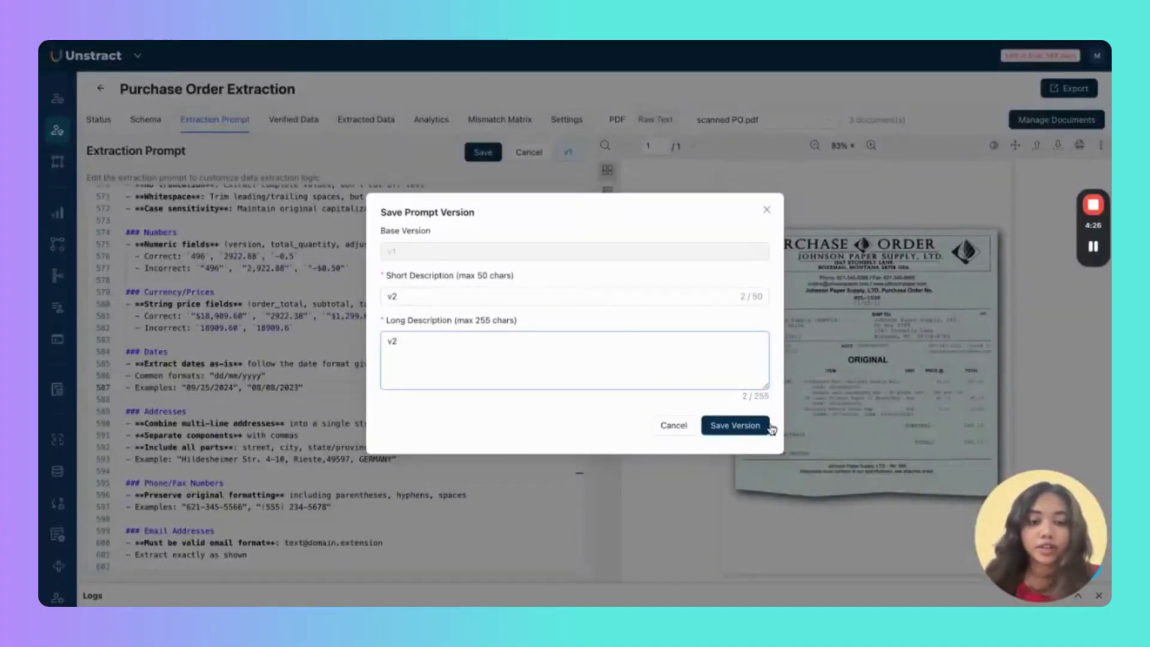
click(757, 426)
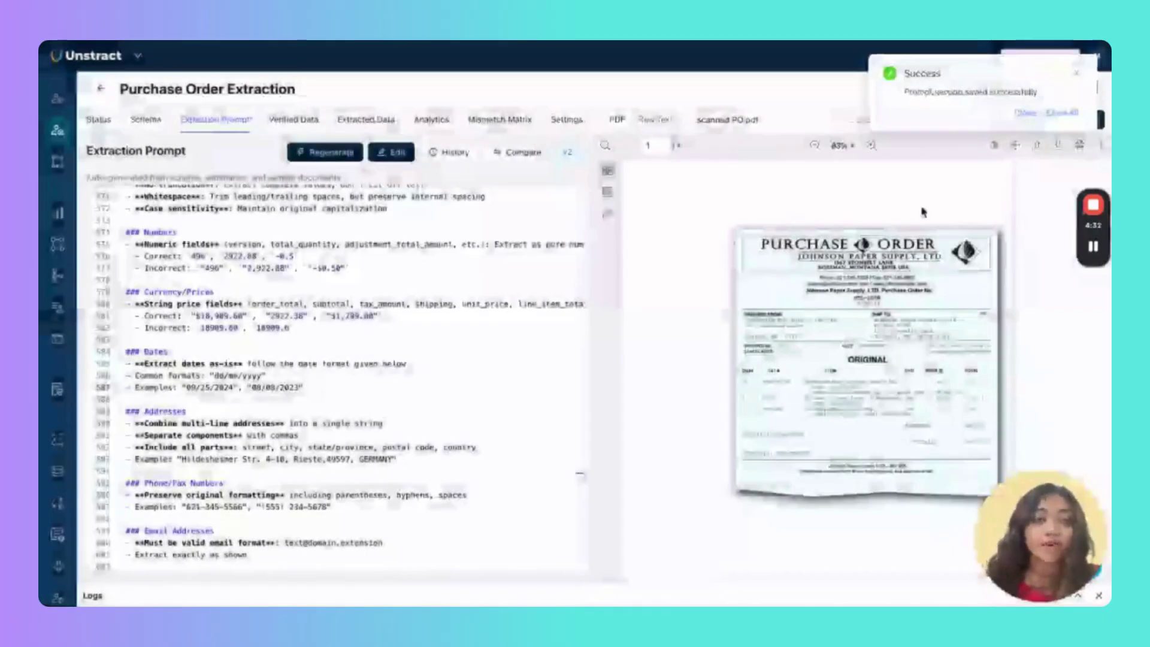
click(1020, 117)
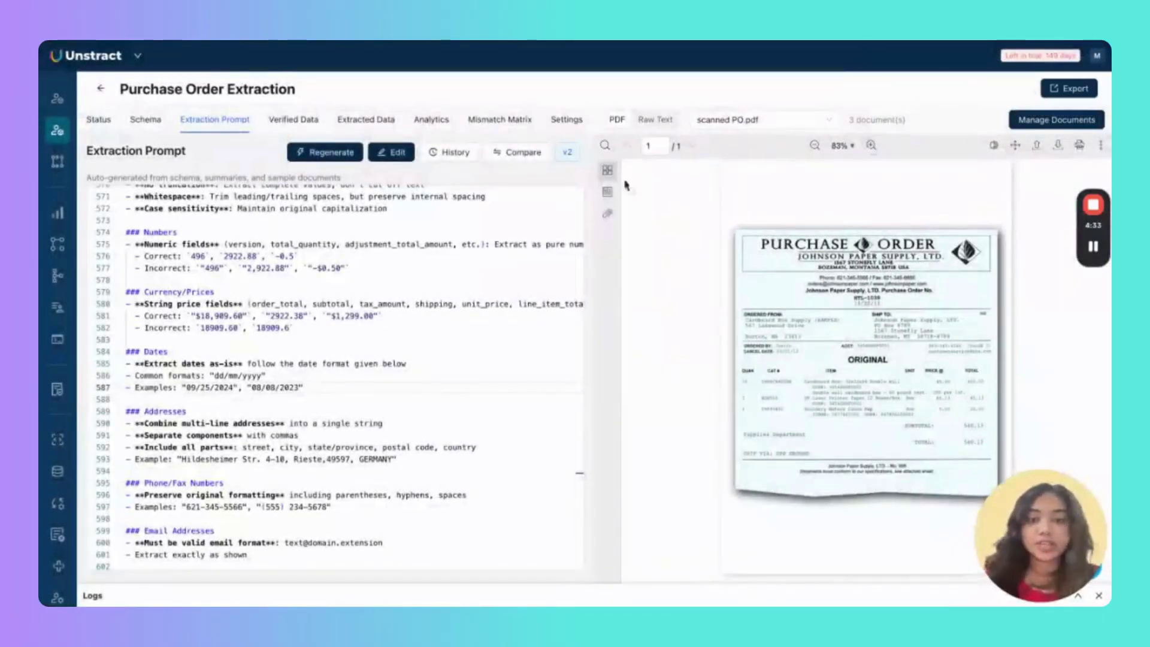
Compare prompt version v1 with v2 side by side and examine the differences in the Dates rules
click(530, 154)
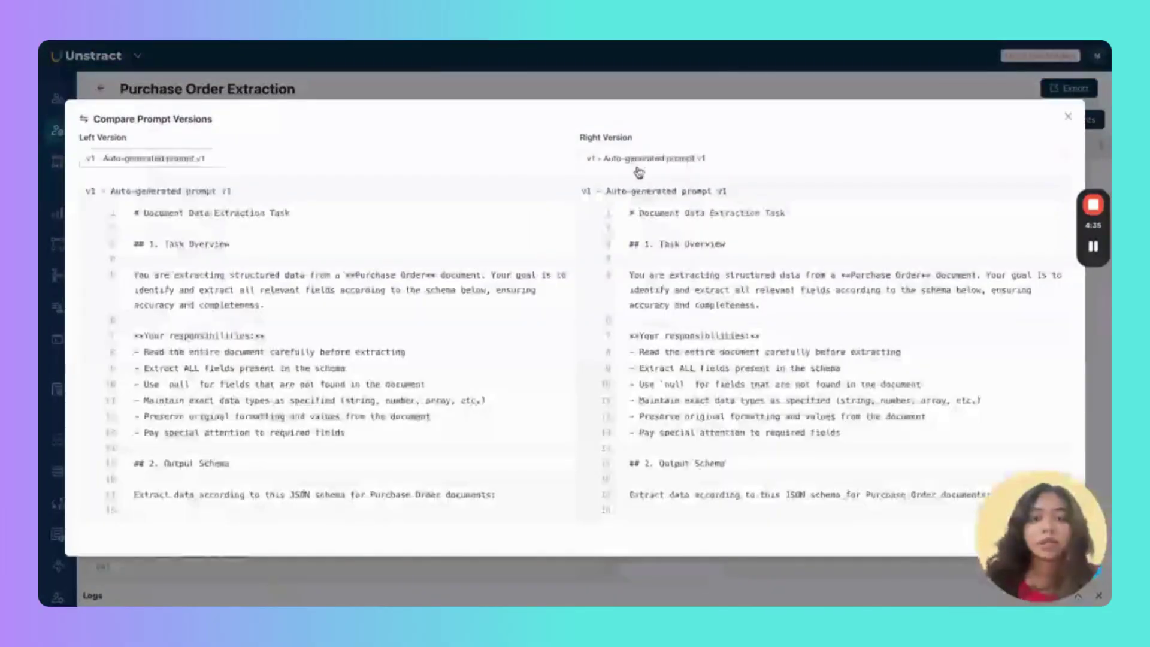
click(638, 169)
click(650, 183)
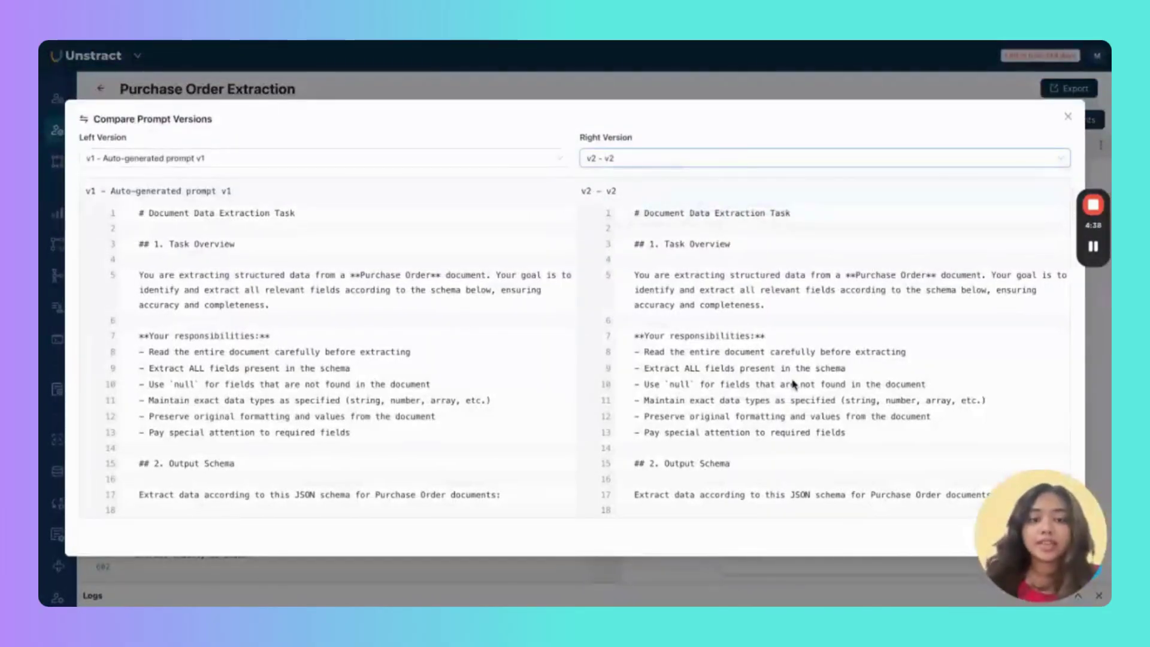
scroll(790, 382, down, 10)
scroll(794, 383, down, 15)
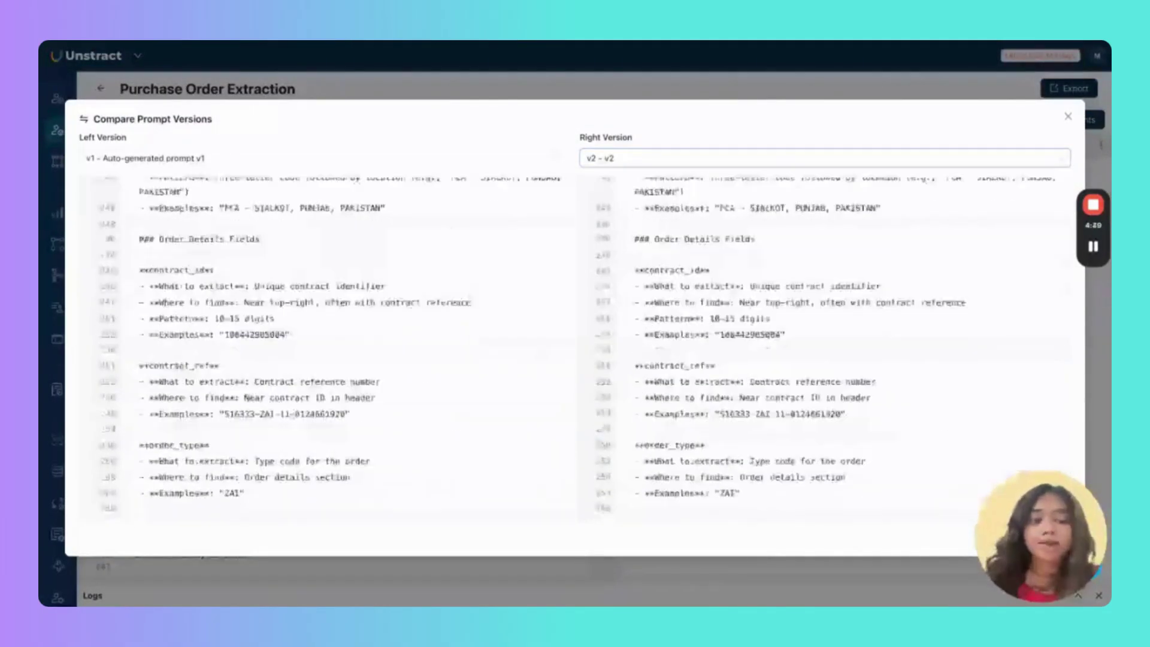
scroll(826, 348, down, 15)
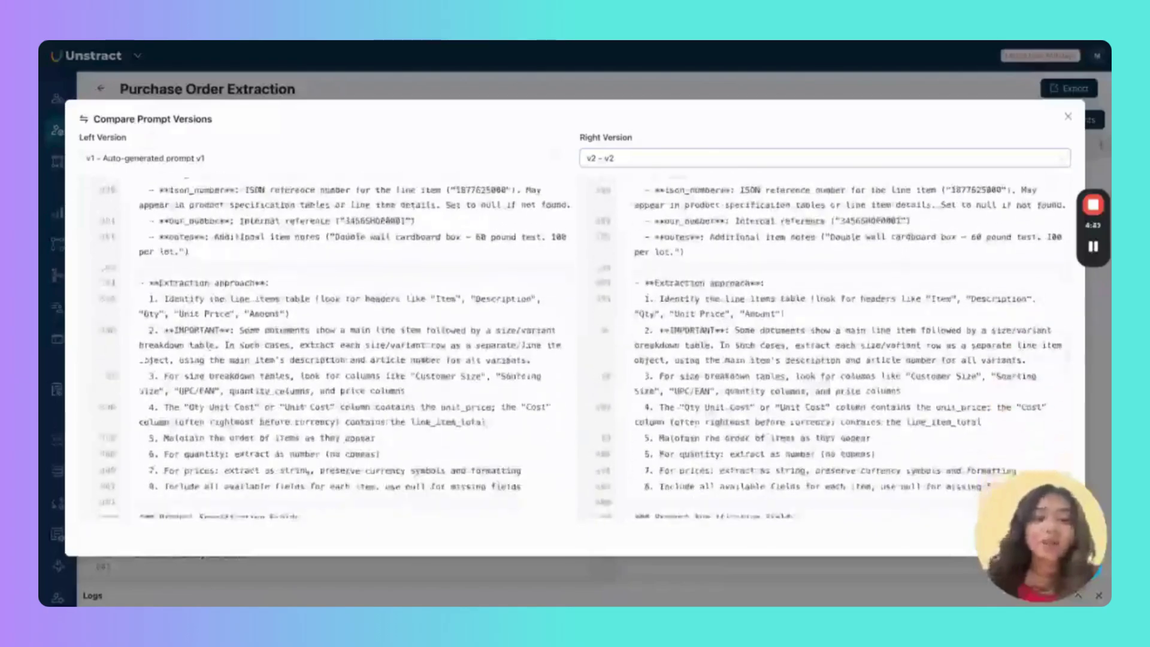
scroll(575, 345, down, 15)
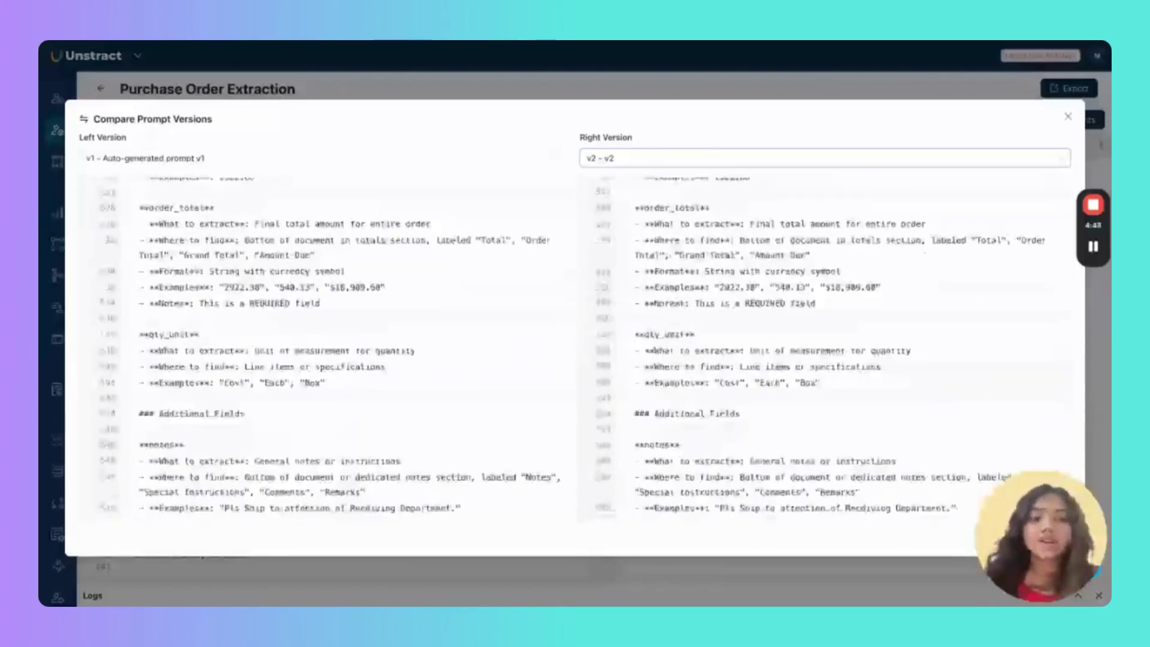
scroll(575, 345, down, 15)
scroll(575, 345, up, 10)
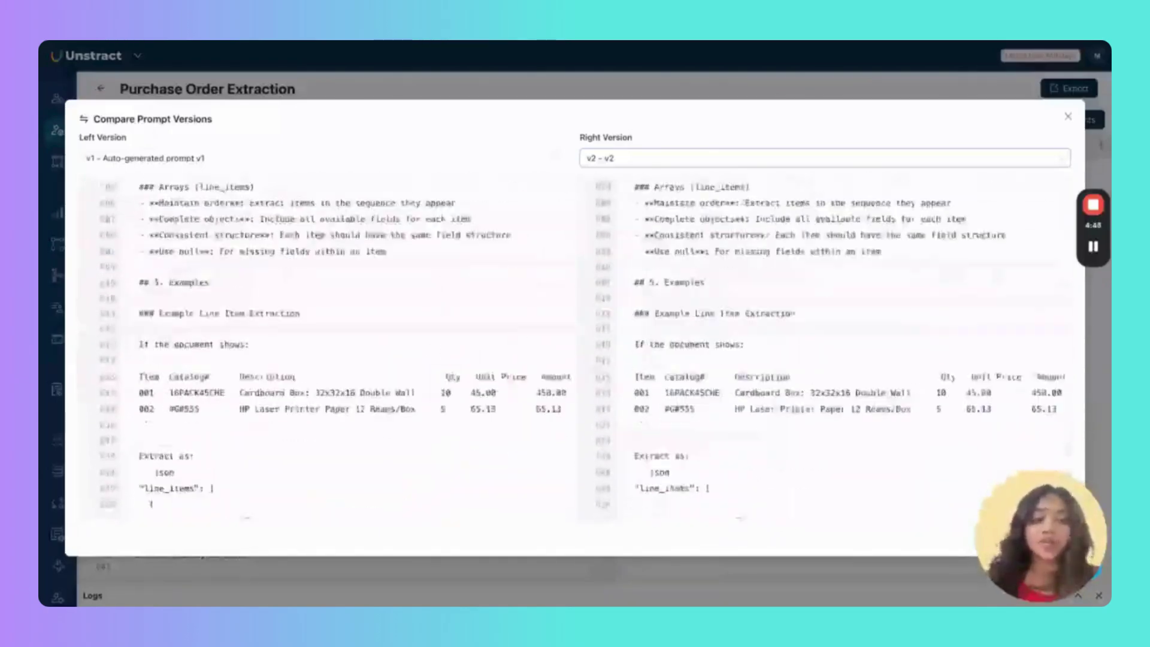
scroll(575, 345, up, 2)
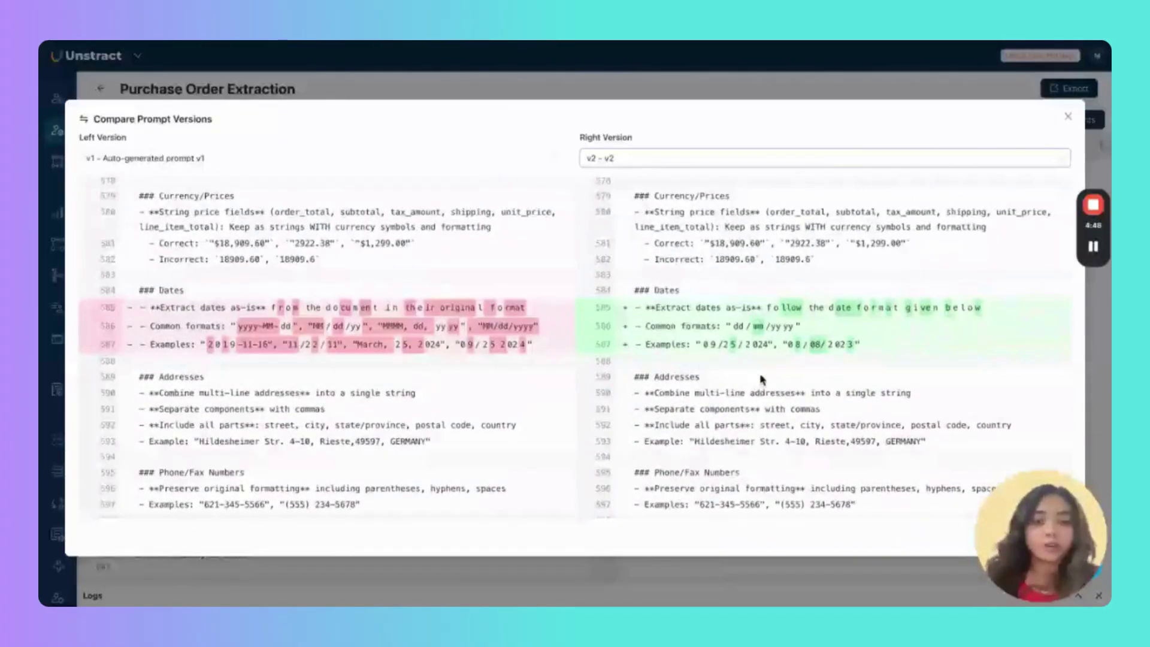
click(1068, 116)
Read through the prompt's extraction examples, edge cases and format variations, and return to its beginning
scroll(525, 424, down, 12)
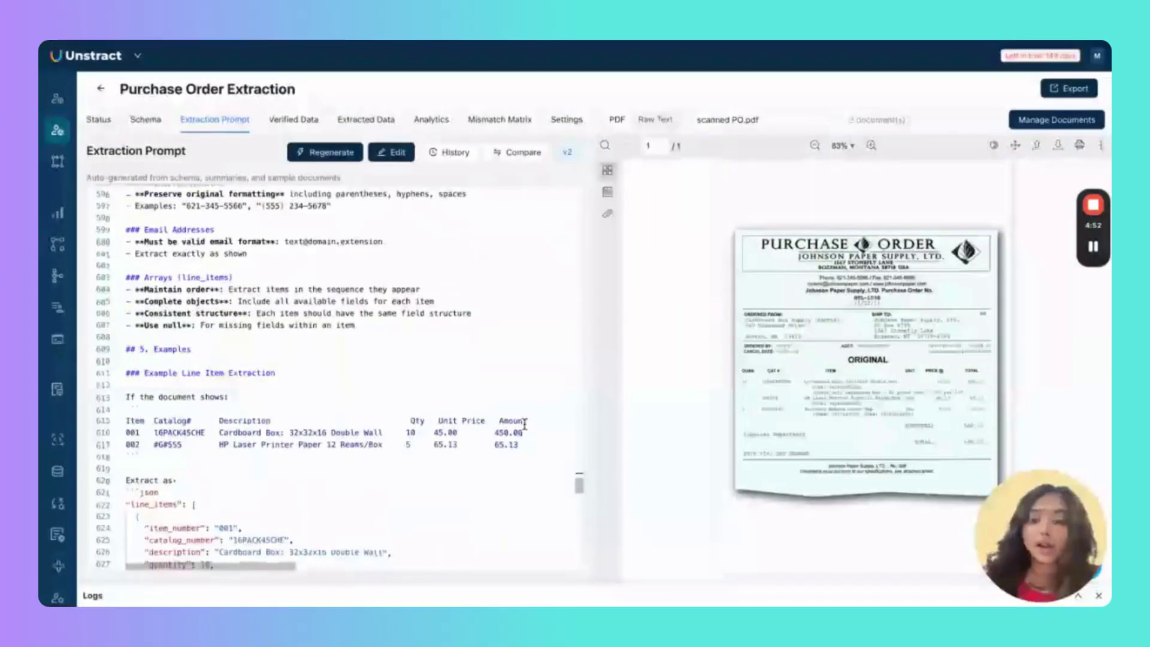
scroll(525, 423, down, 5)
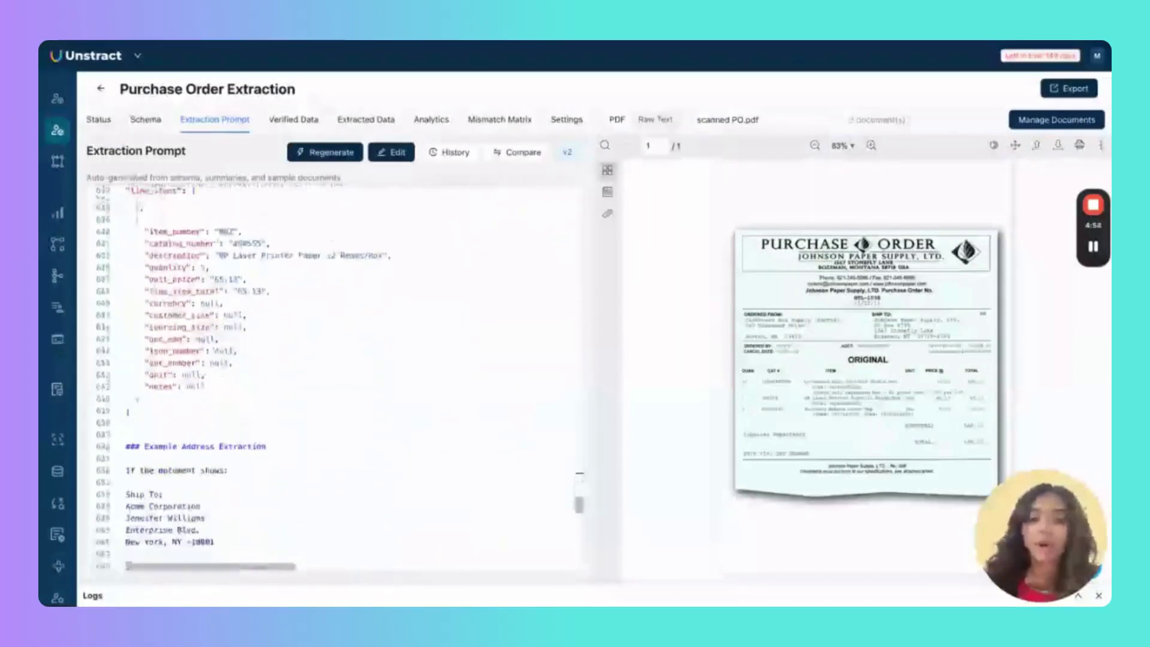
scroll(336, 377, down, 3)
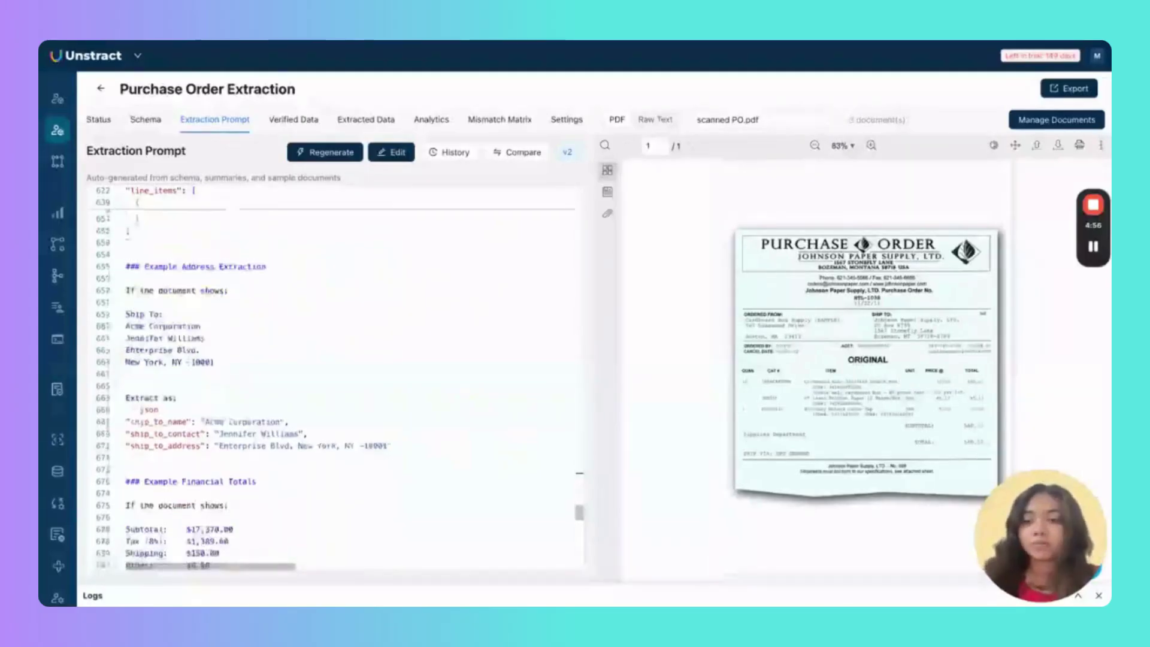
scroll(335, 378, down, 5)
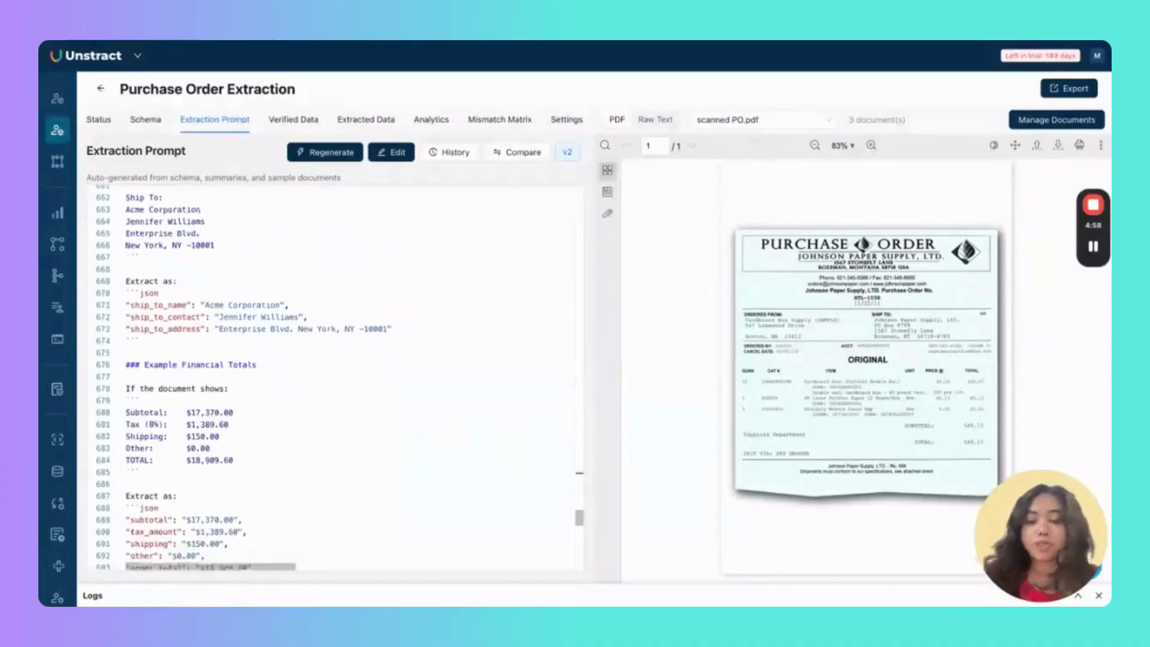
scroll(217, 304, down, 3)
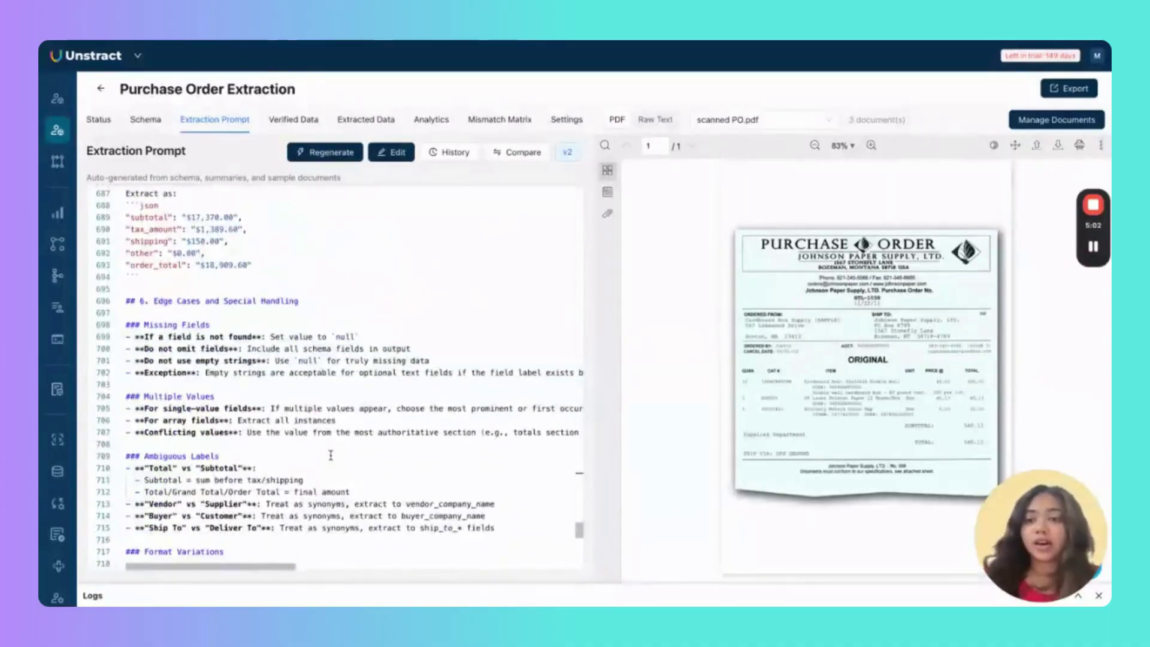
scroll(217, 304, down, 2)
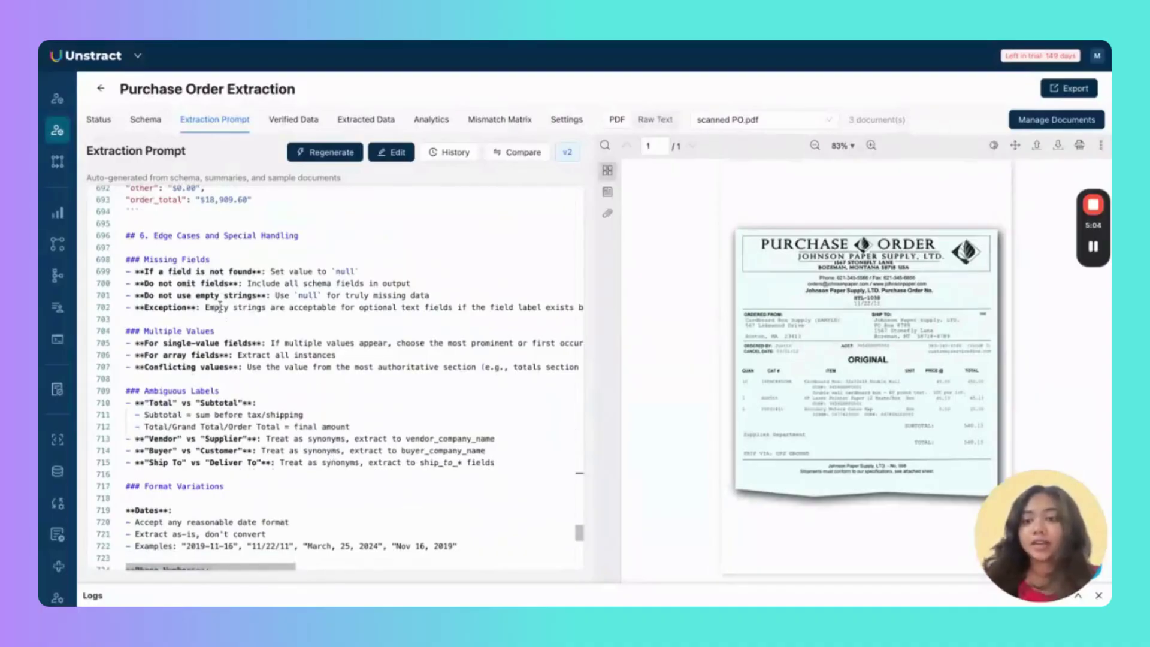
scroll(336, 376, down, 1)
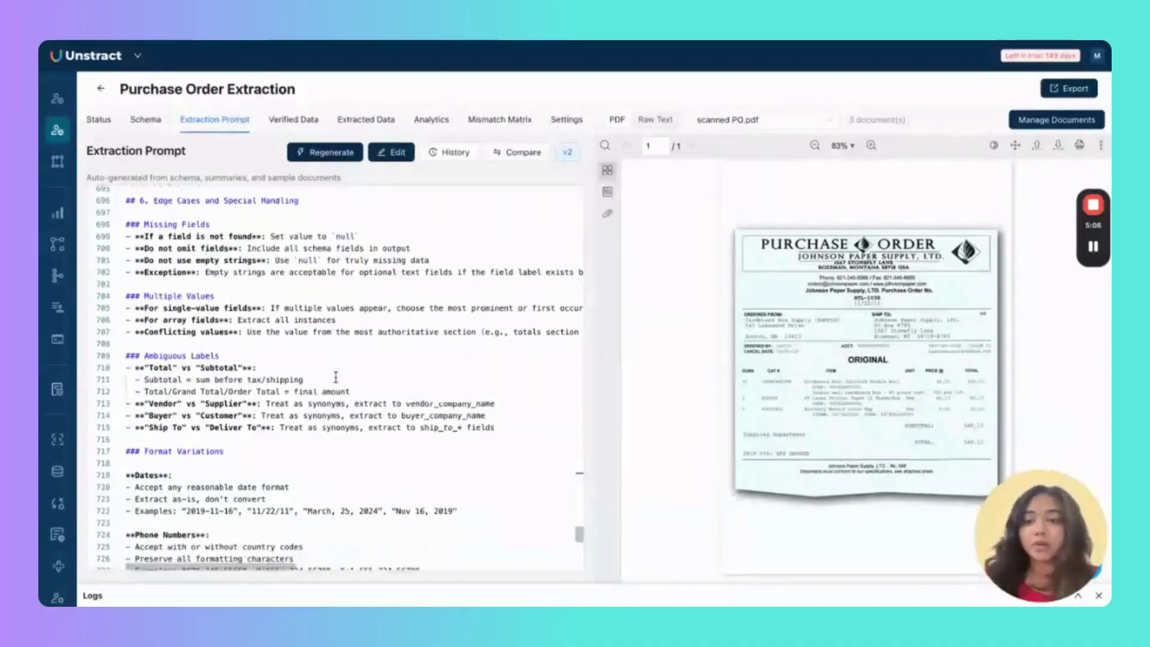
scroll(282, 423, down, 6)
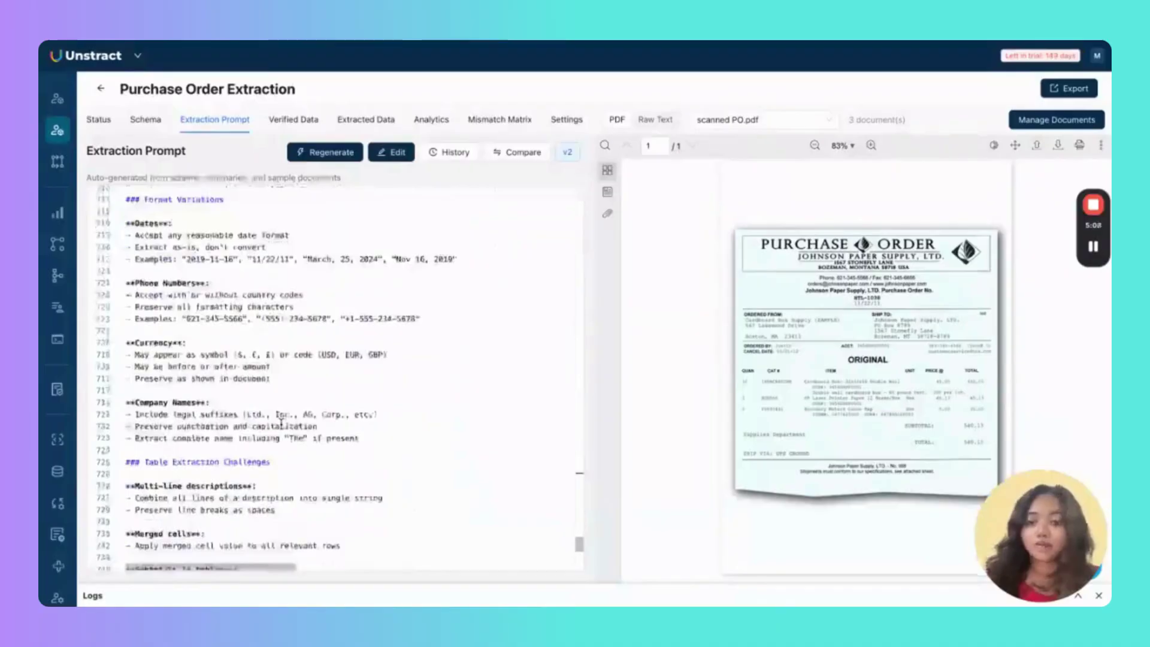
scroll(281, 422, up, 20)
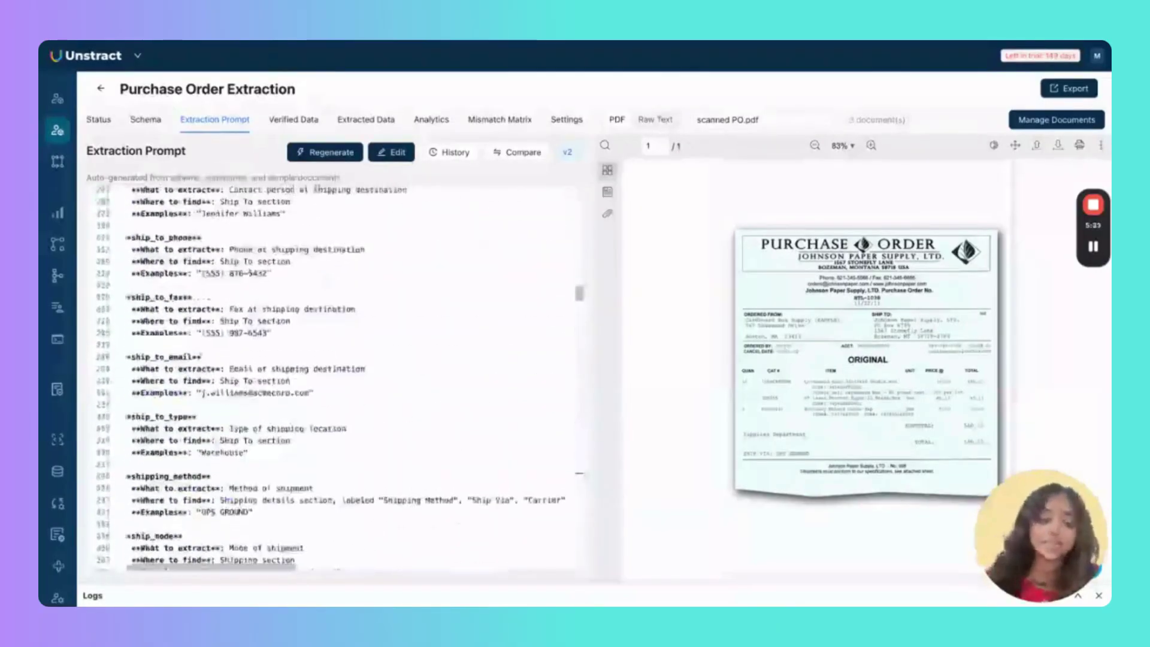
scroll(336, 382, up, 20)
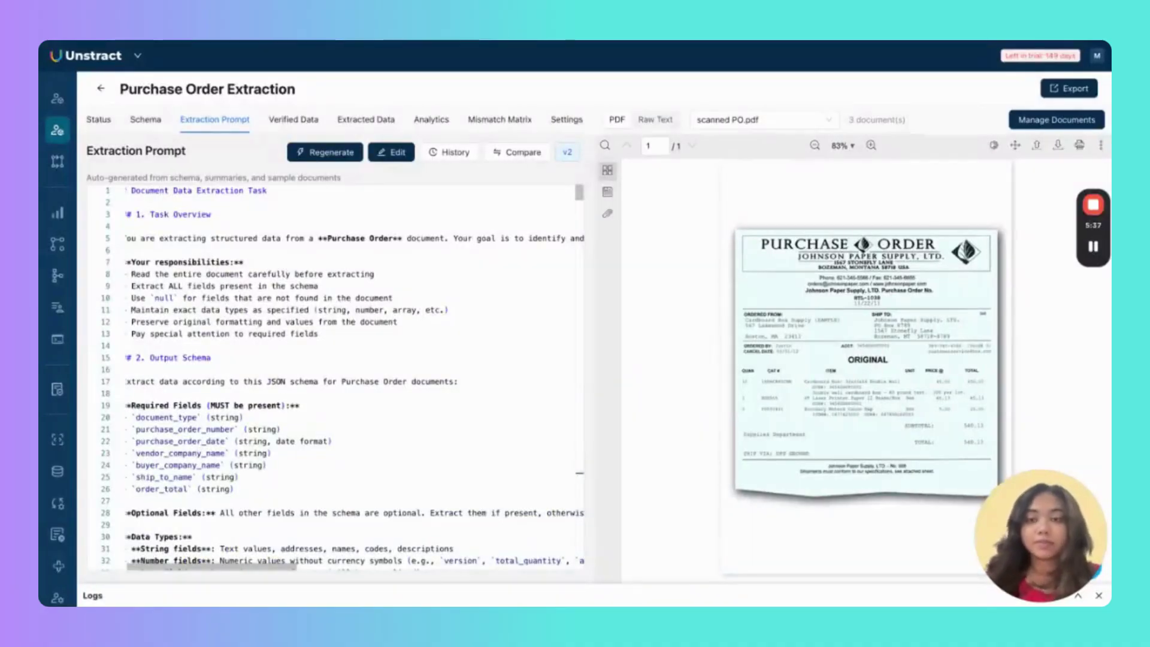
Generate verified data for scanned PO.pdf, Handwritten PO.pdf and Digitally native PO.pdf from the project status overview
click(98, 123)
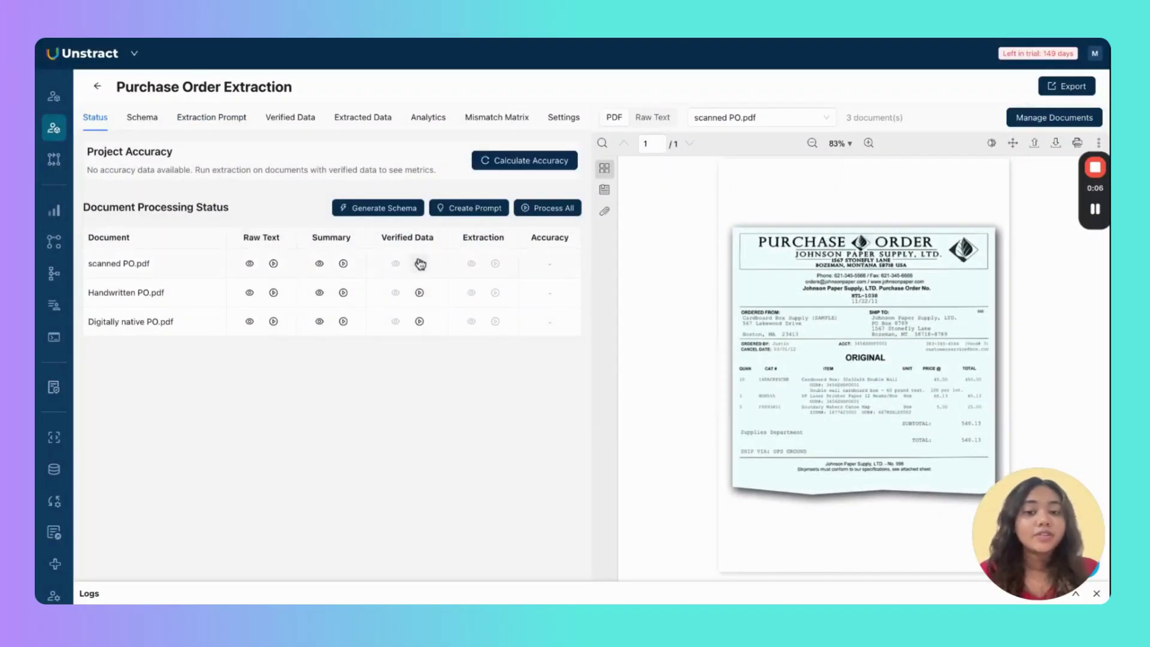
click(419, 263)
click(421, 296)
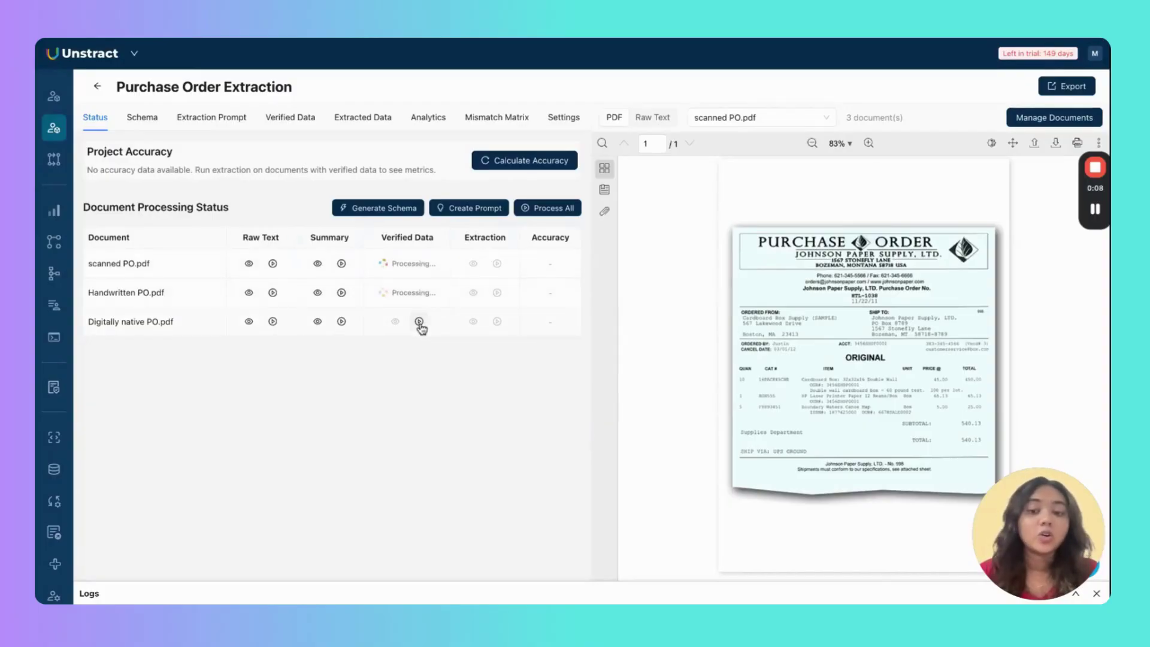
click(419, 322)
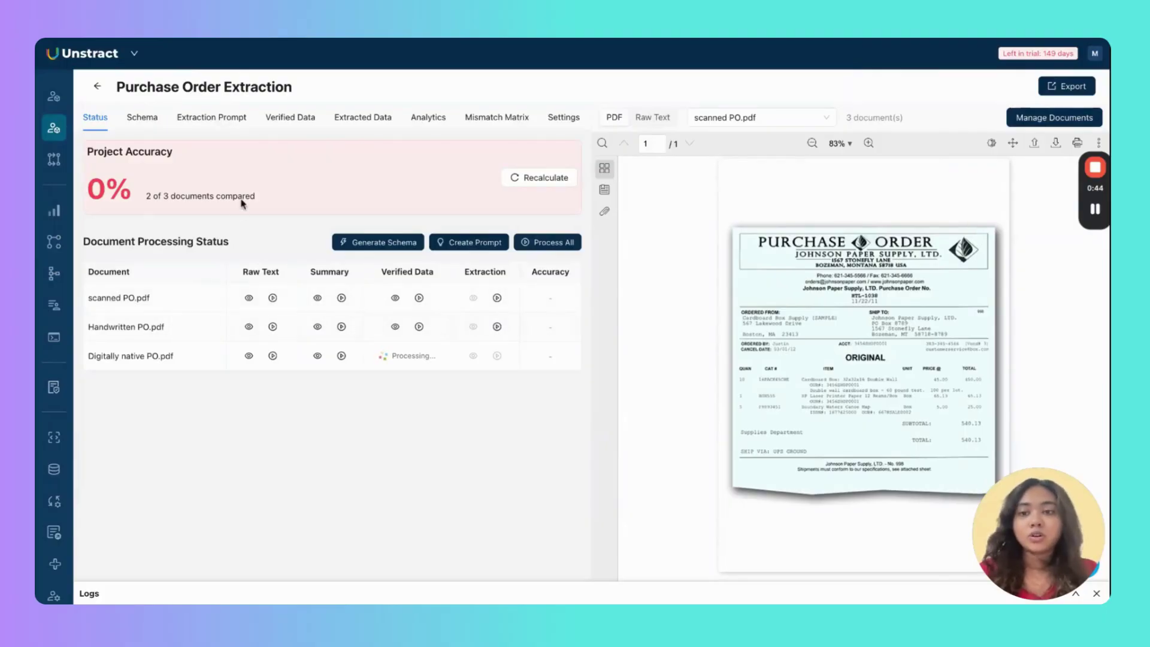
Review the verified data JSON of scanned PO.pdf and Handwritten PO.pdf, including their line items
click(297, 119)
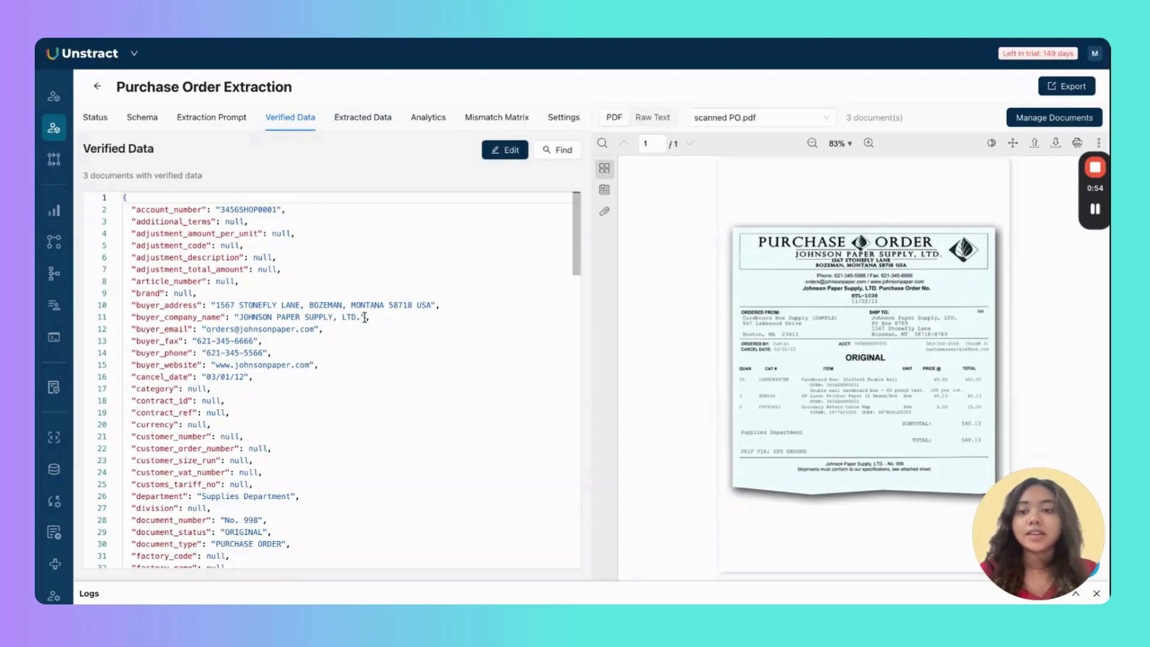
scroll(303, 372, down, 15)
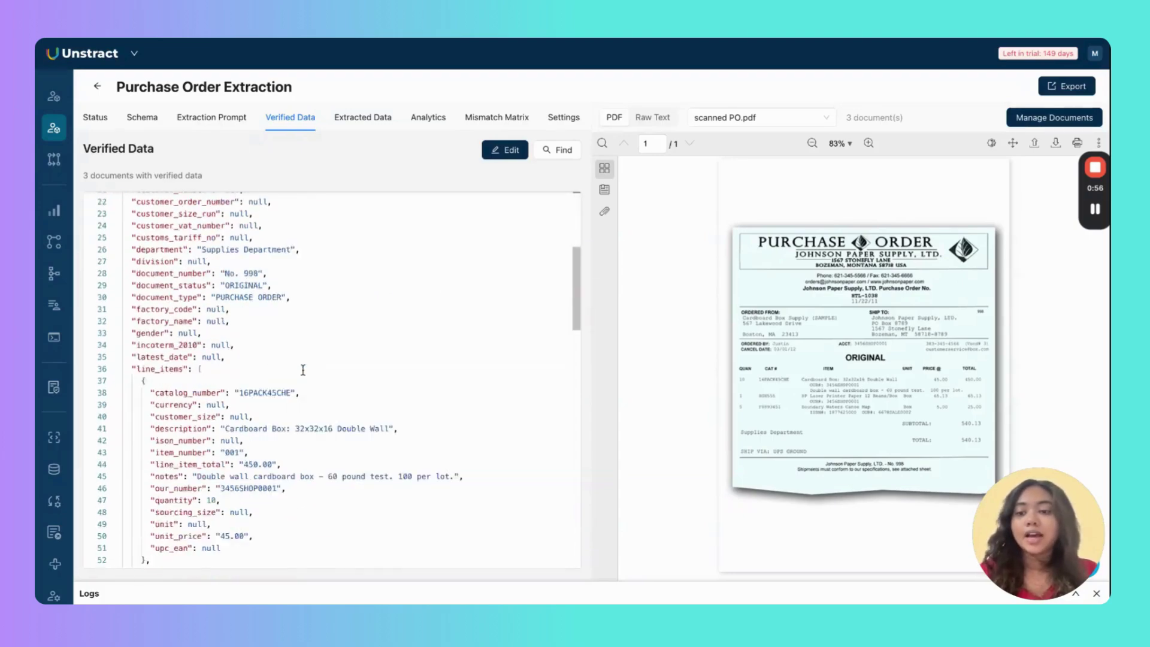
scroll(329, 381, up, 12)
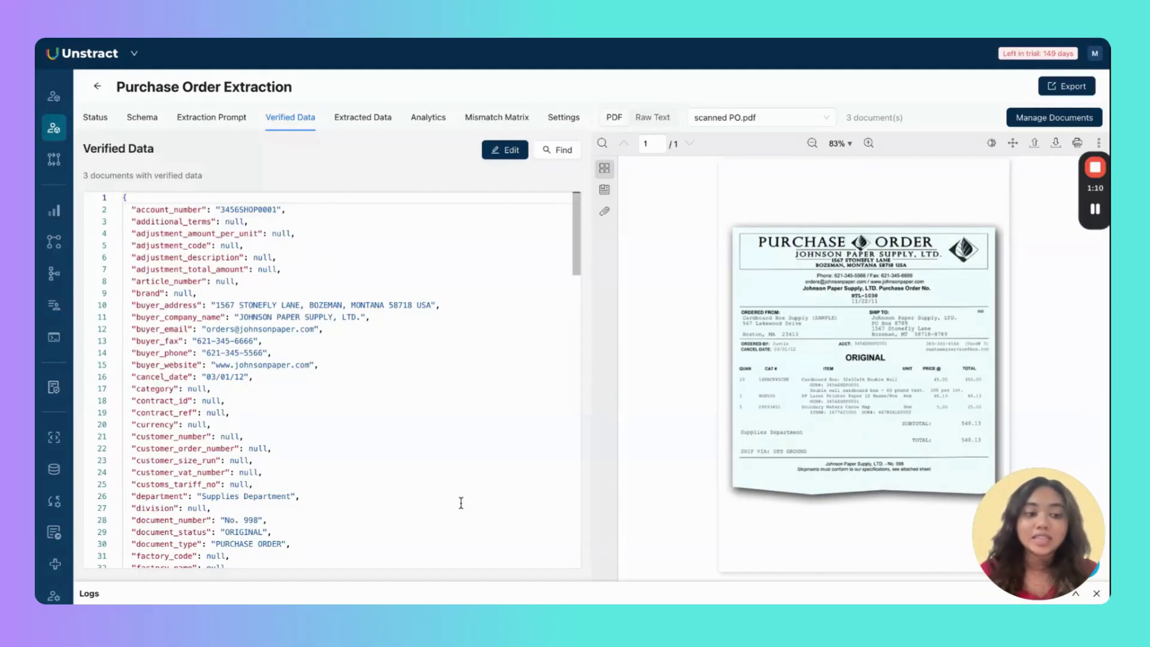
click(739, 117)
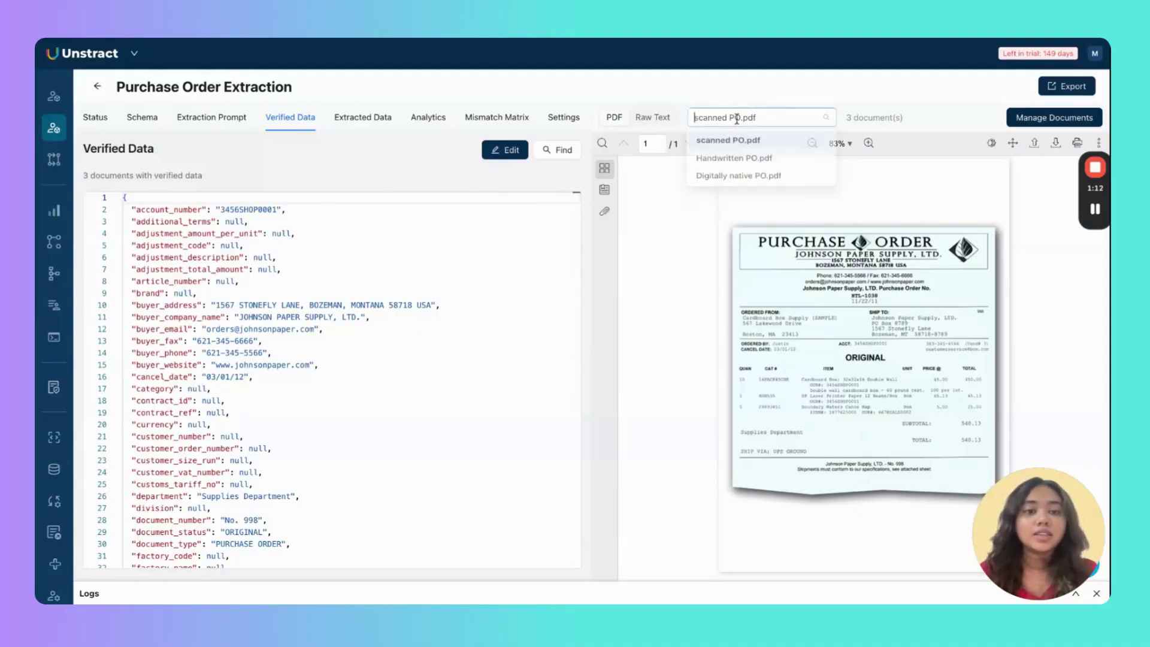
click(742, 160)
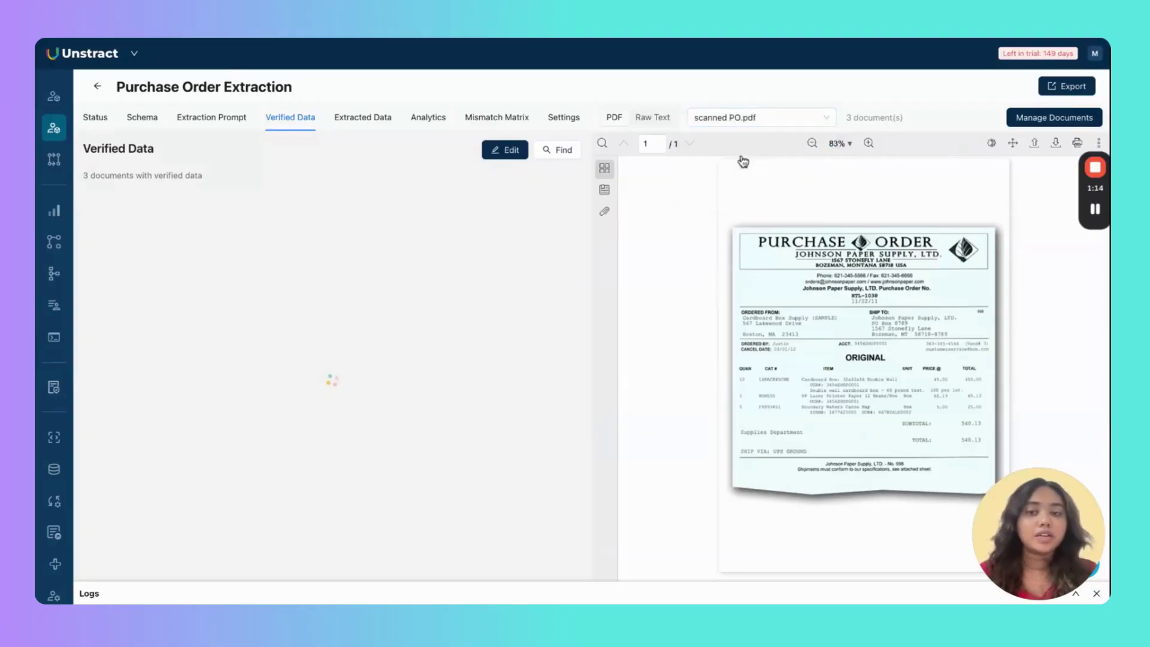
scroll(385, 423, down, 5)
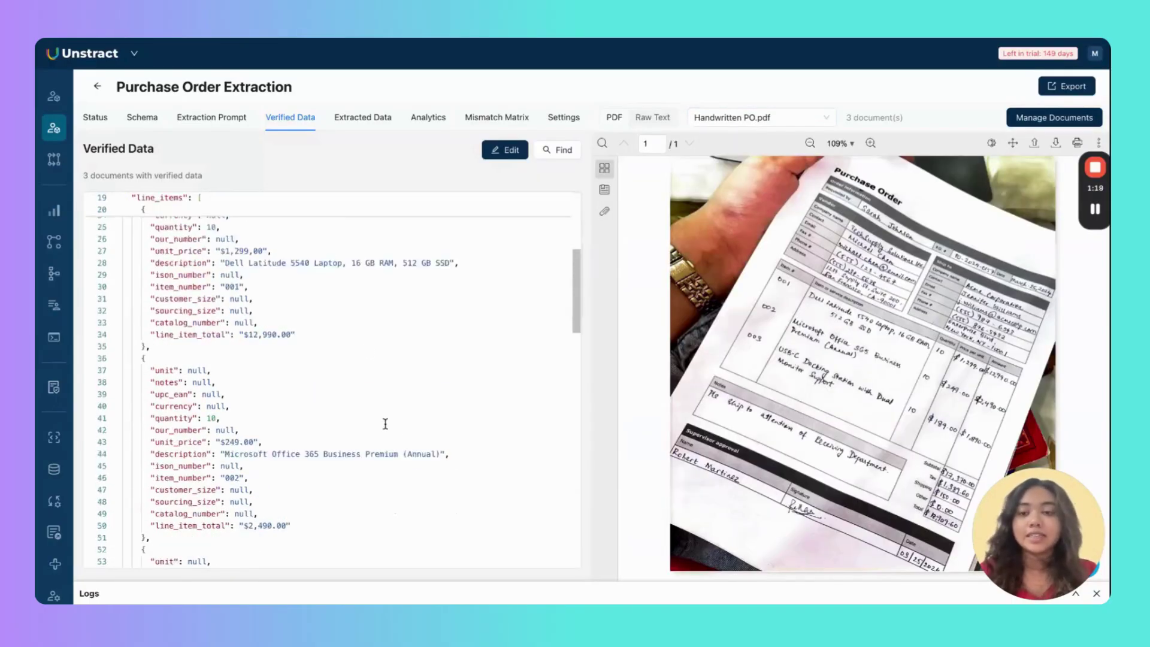
scroll(385, 423, down, 3)
scroll(385, 424, down, 5)
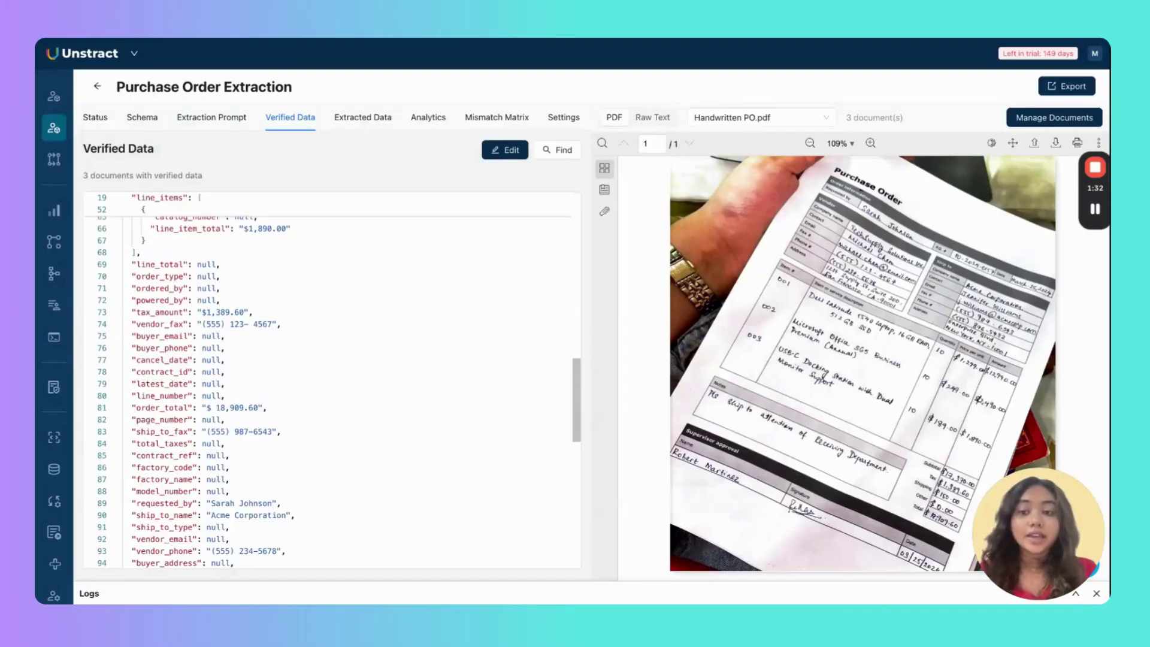
scroll(415, 405, up, 13)
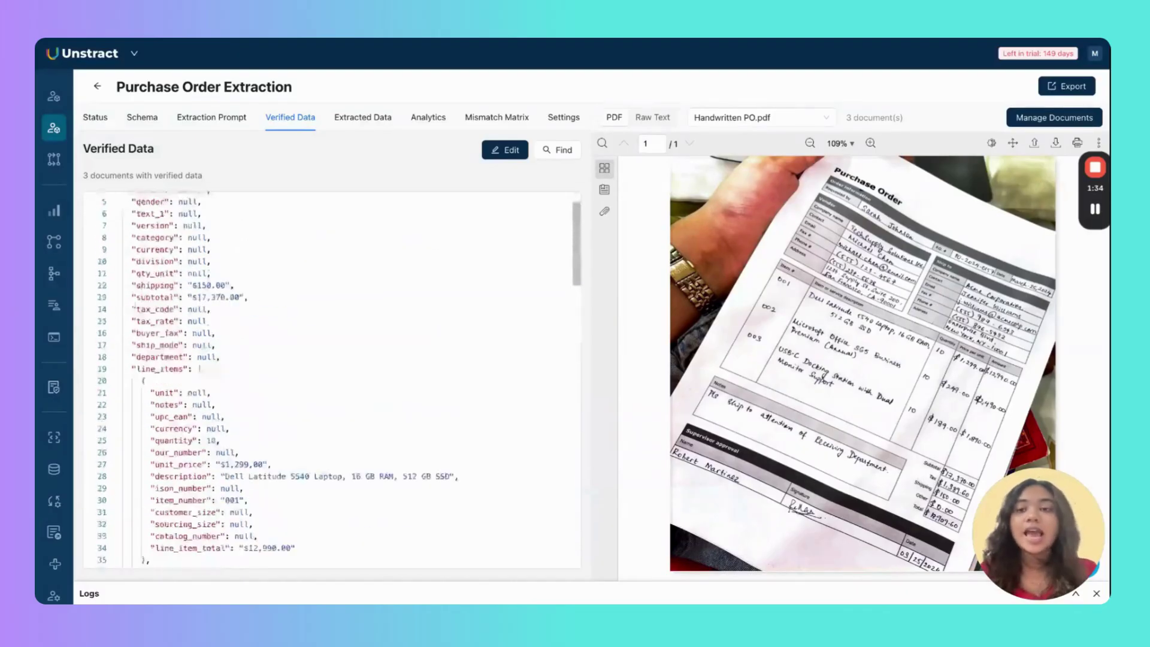
Open the verified data of Digitally native PO.pdf and read through its header fields and line items
click(774, 119)
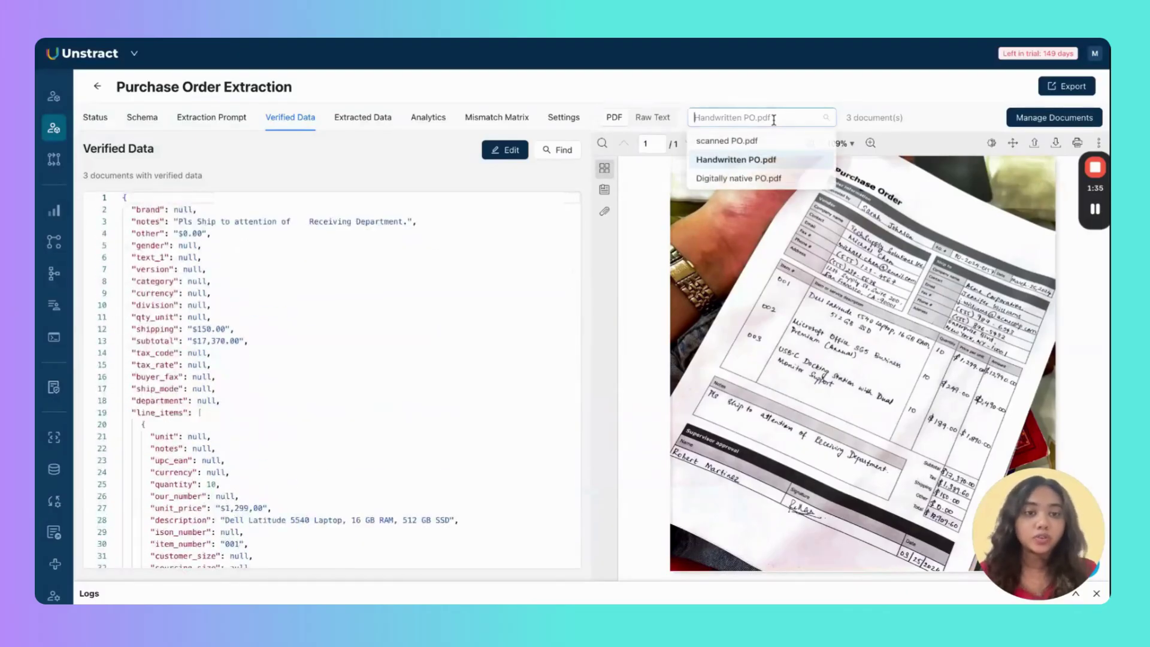
click(777, 183)
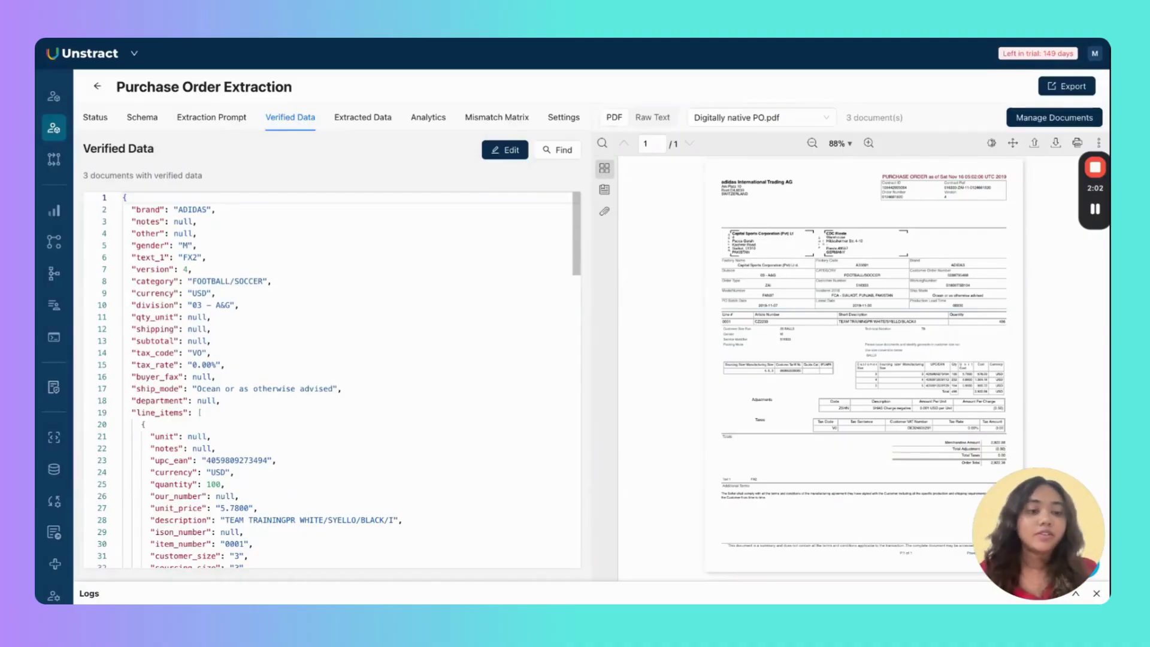
scroll(333, 379, down, 6)
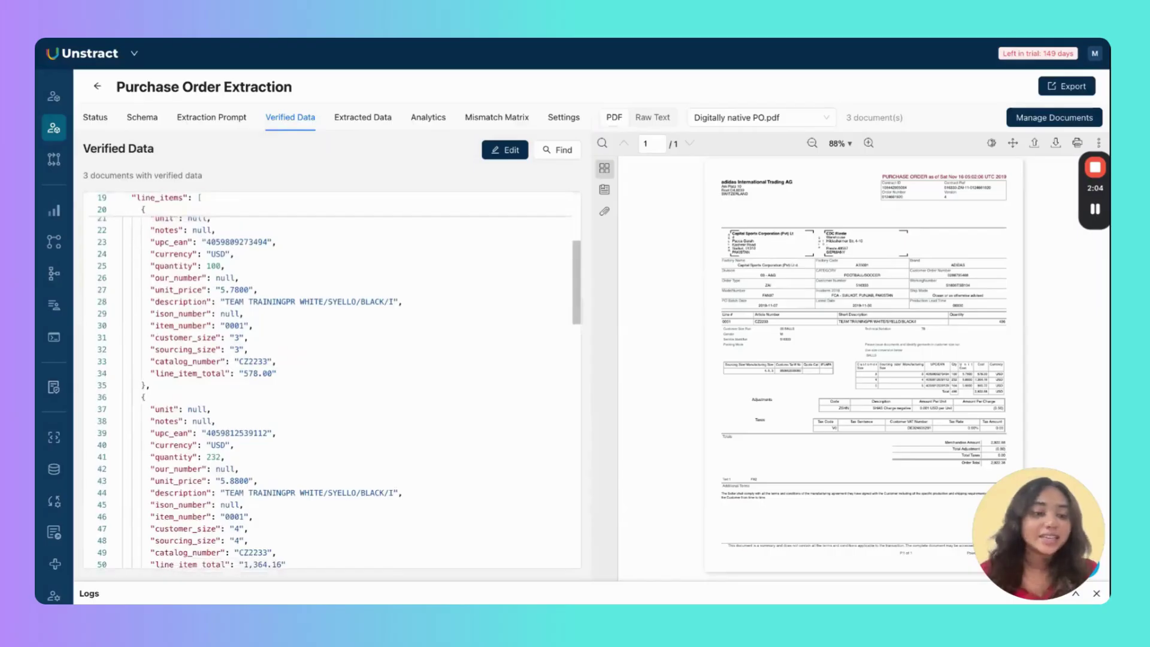
scroll(376, 341, down, 4)
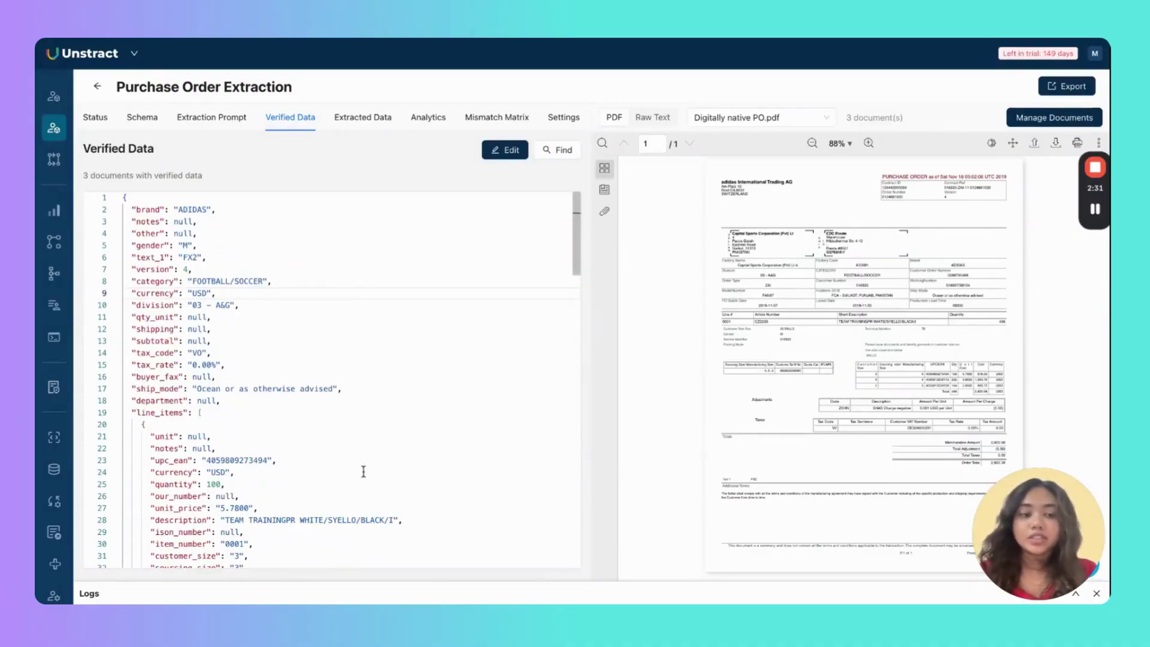
scroll(364, 469, down, 5)
scroll(363, 471, up, 5)
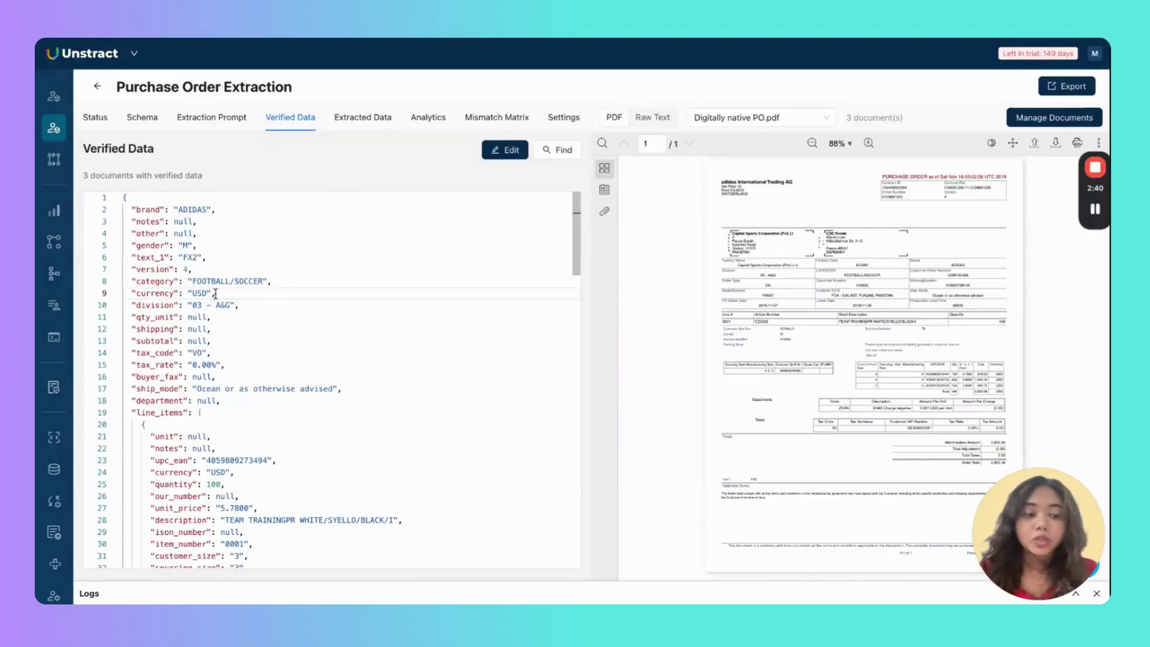
Set the top-level currency to "INR" in the verified data of Digitally native PO.pdf and save the edit
click(493, 150)
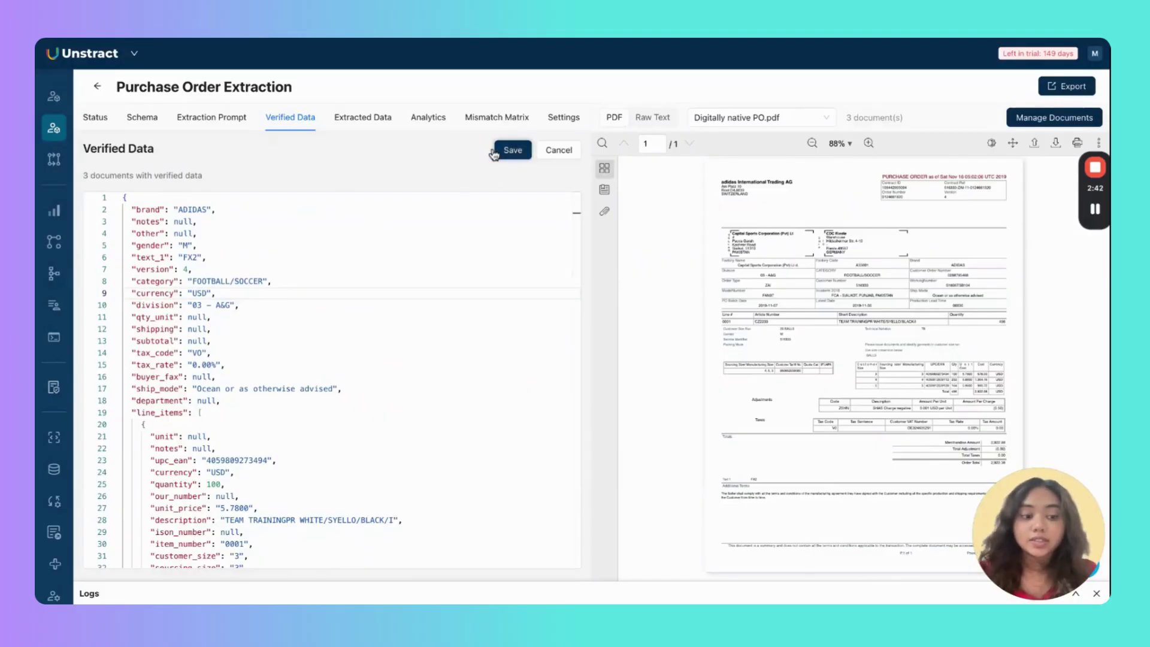
click(206, 294)
key(BackSpace)
key(BackSpace)
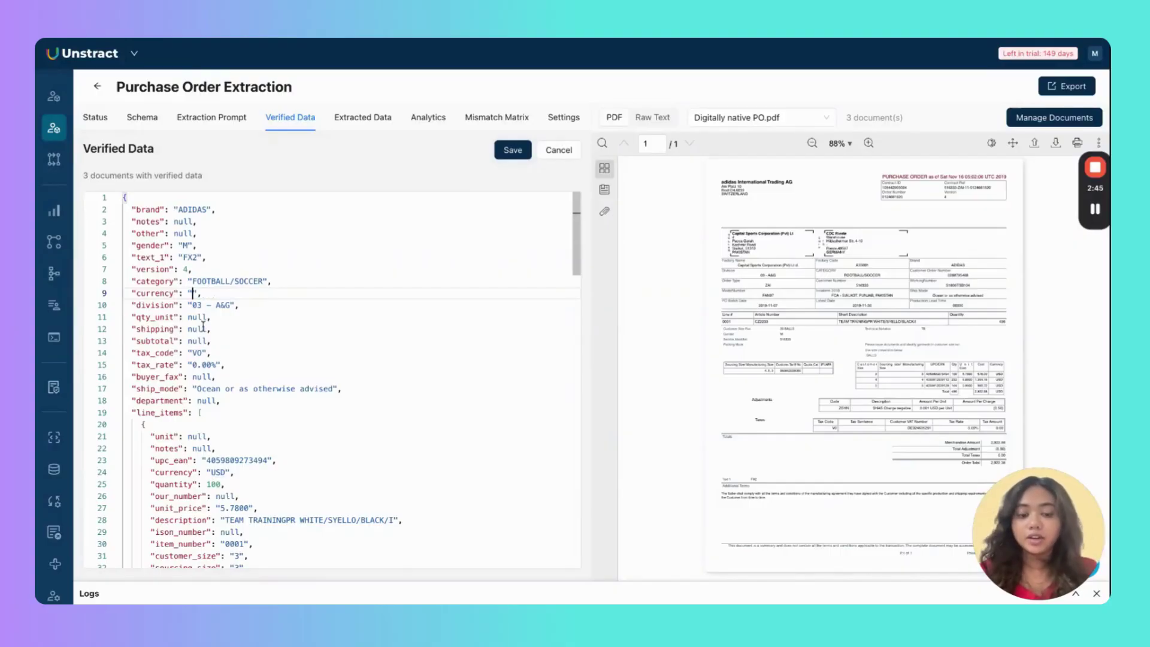
text(INR)
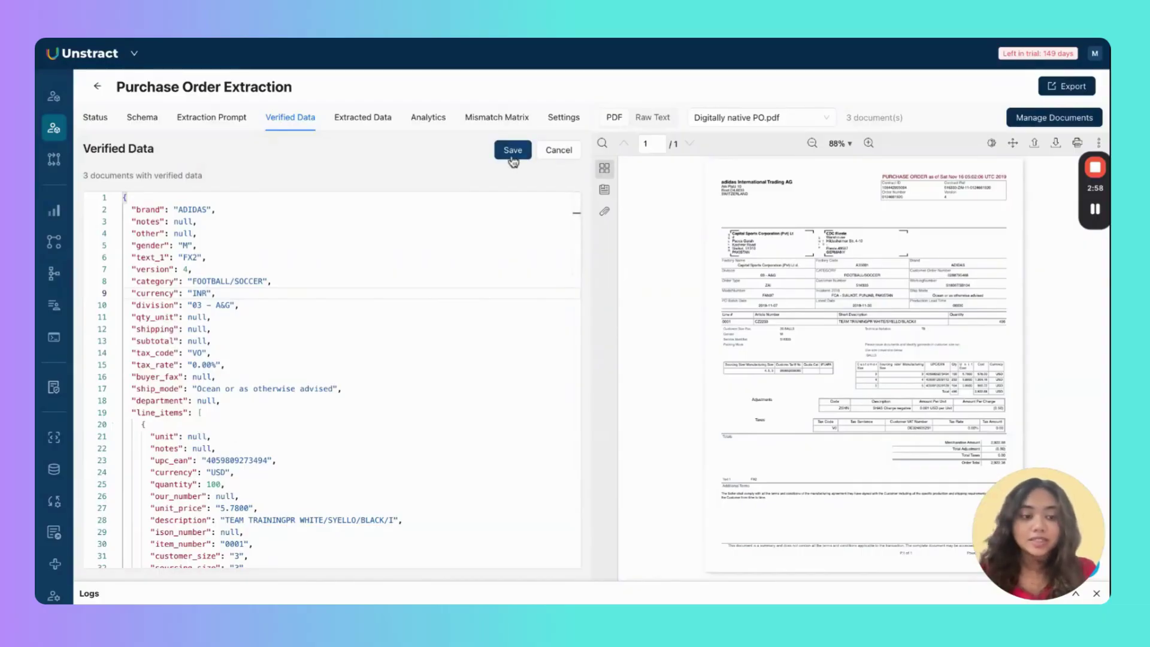
click(512, 157)
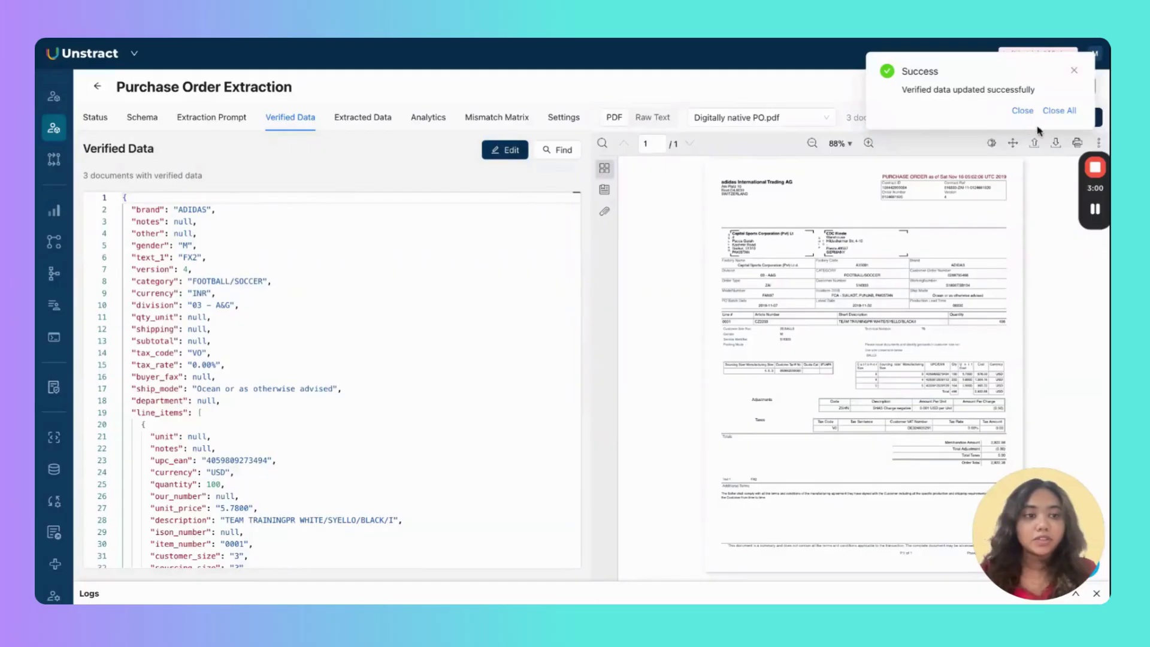
click(1023, 111)
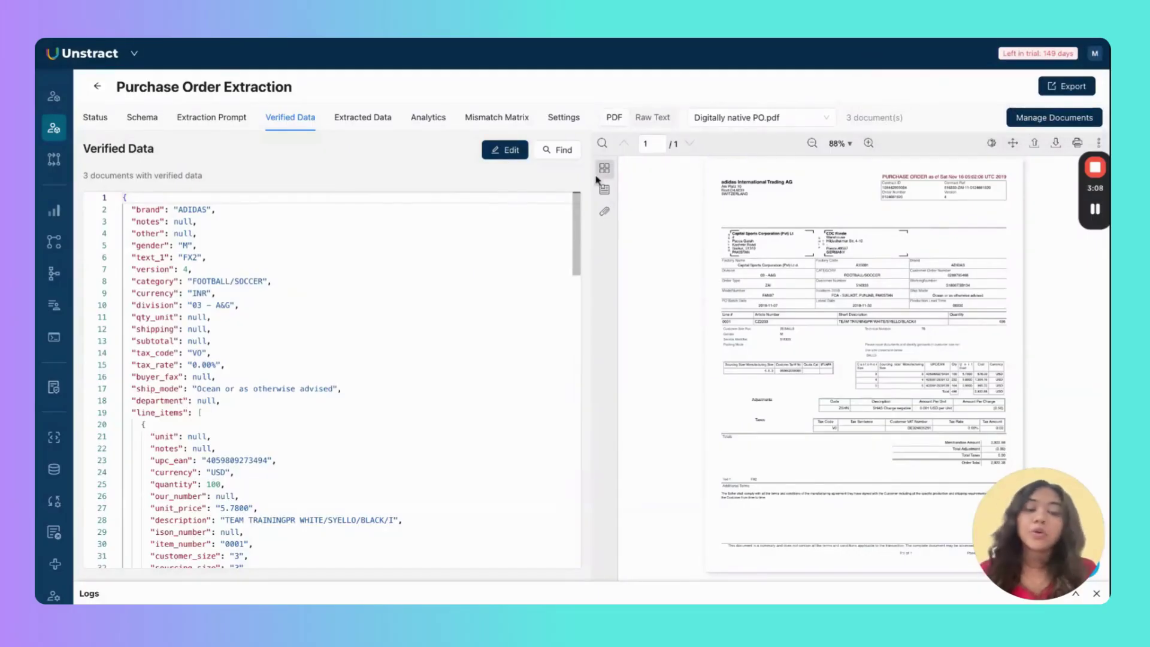
Run the extraction on scanned PO.pdf, Handwritten PO.pdf and Digitally native PO.pdf
click(94, 117)
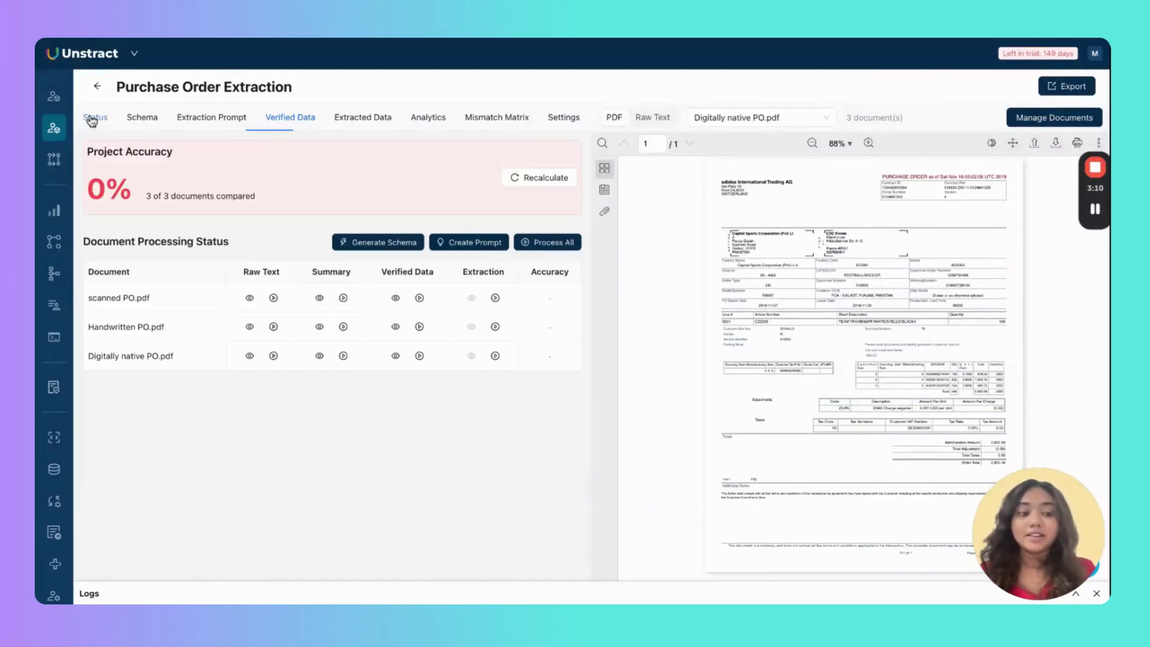
click(495, 299)
click(491, 327)
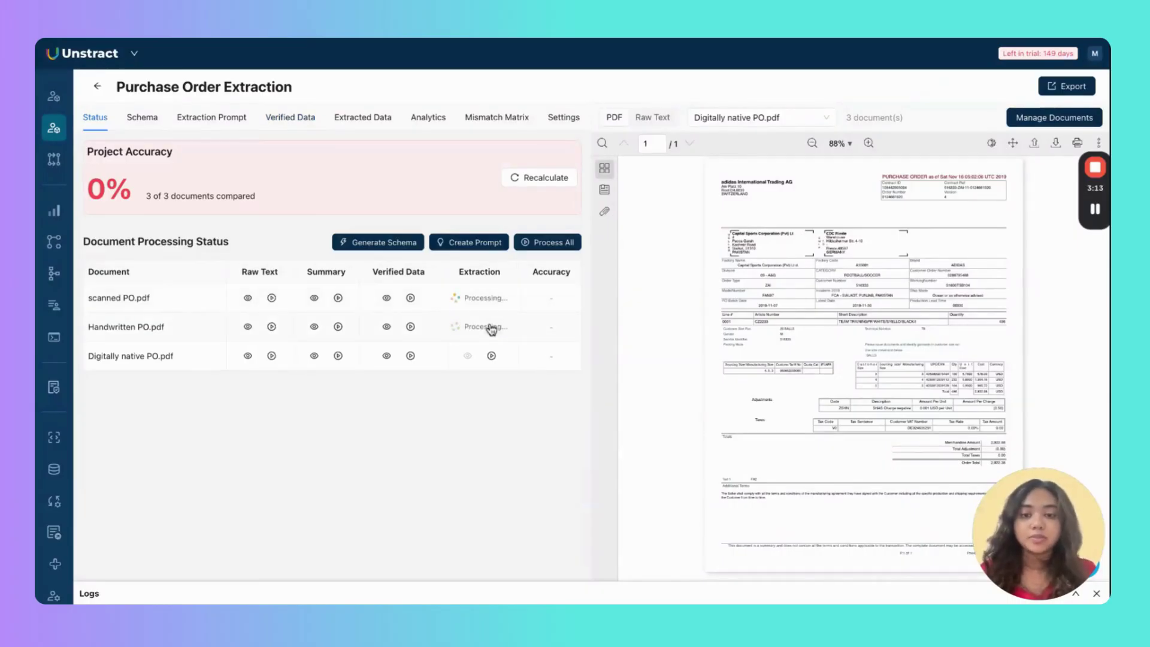
click(491, 356)
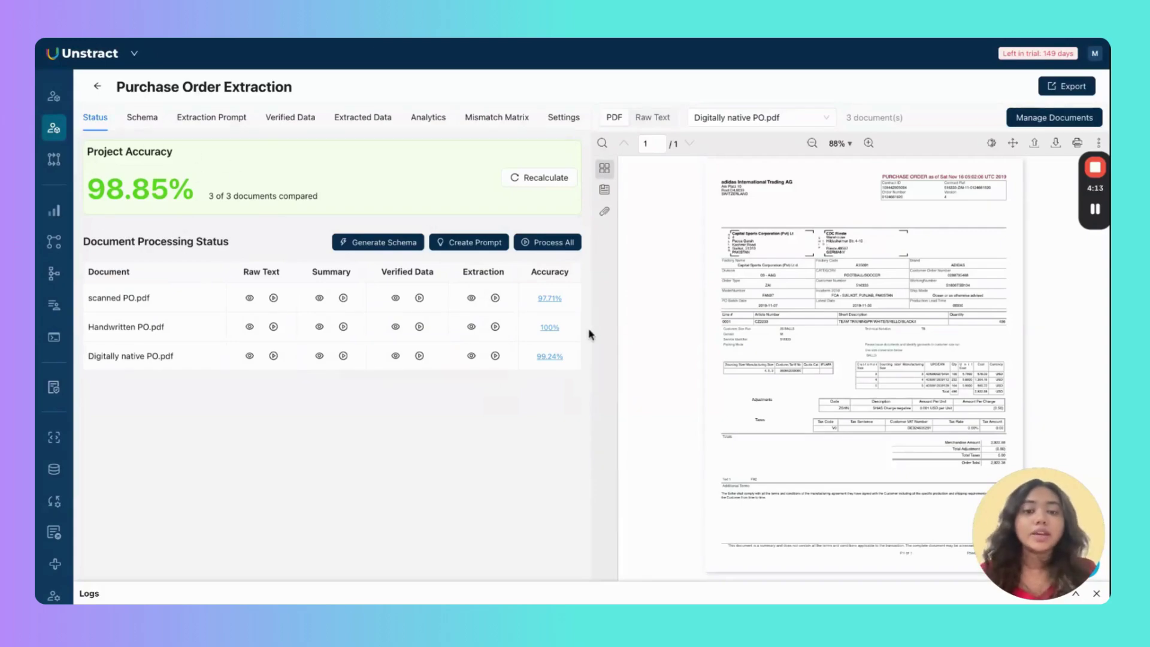
Open the field comparison of Digitally native PO.pdf from its accuracy score and examine the JSON diff
click(550, 357)
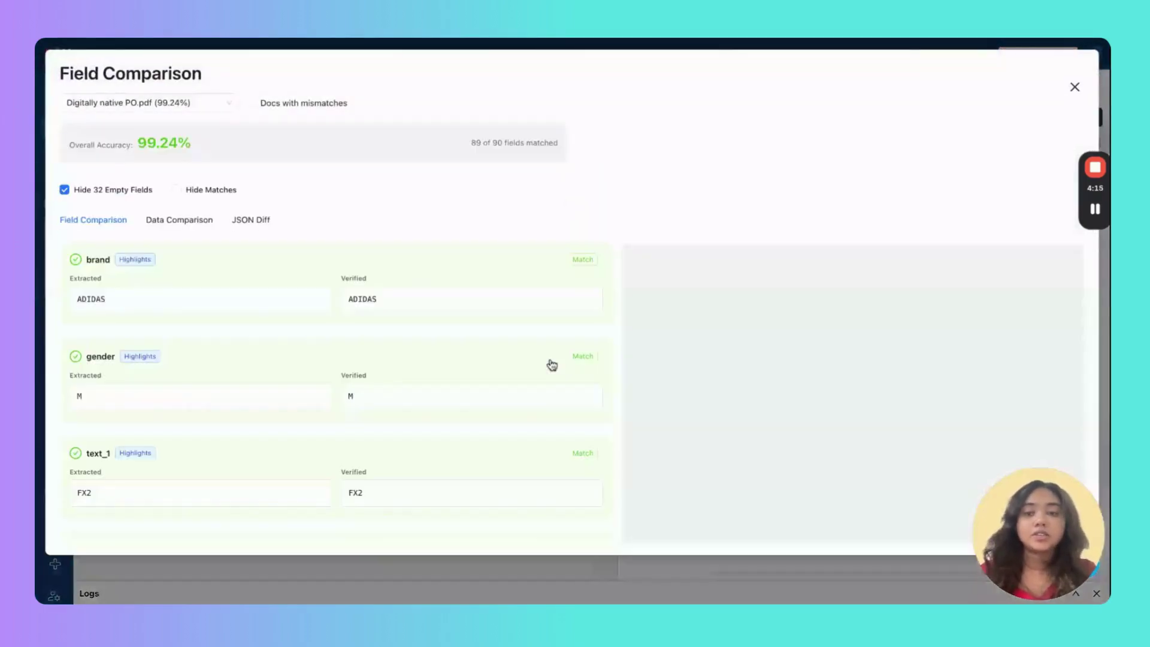
click(264, 222)
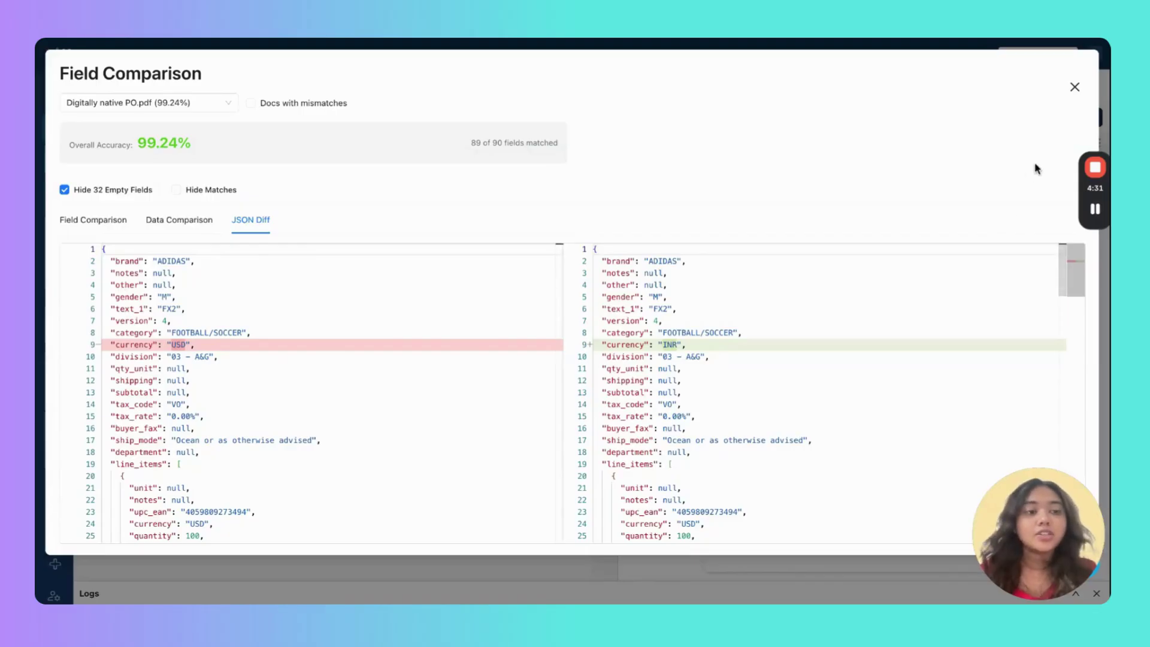
click(1075, 89)
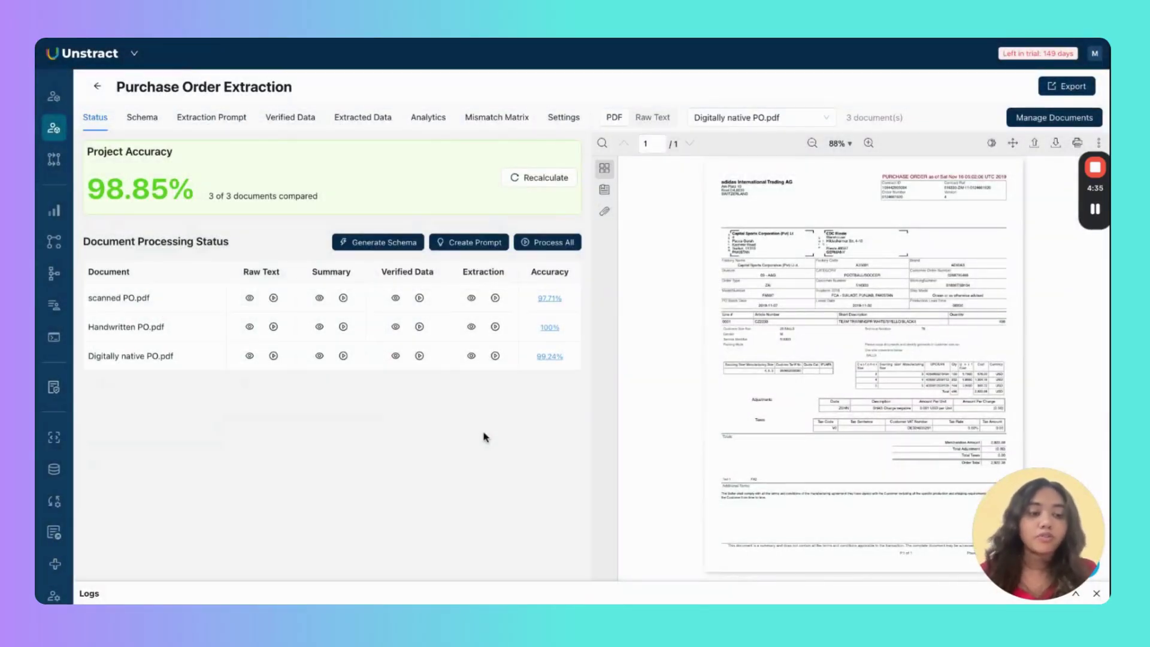
Review the project's analytics dashboard and look through the mismatch matrix down to the currency field
click(435, 122)
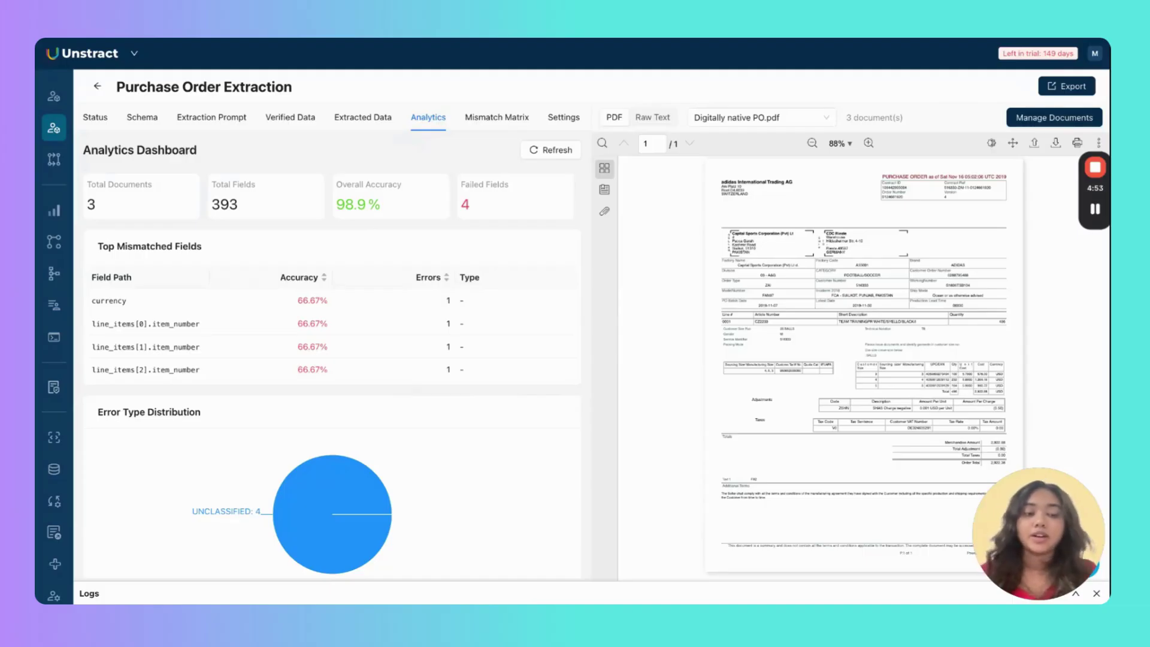
click(497, 119)
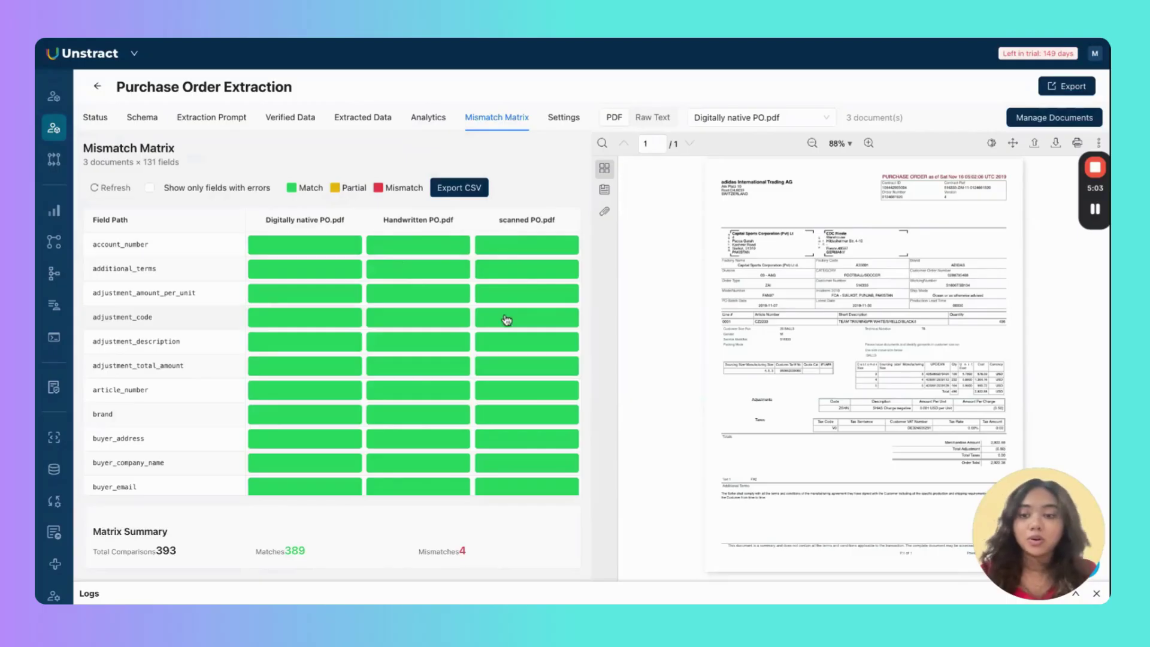
scroll(516, 417, down, 4)
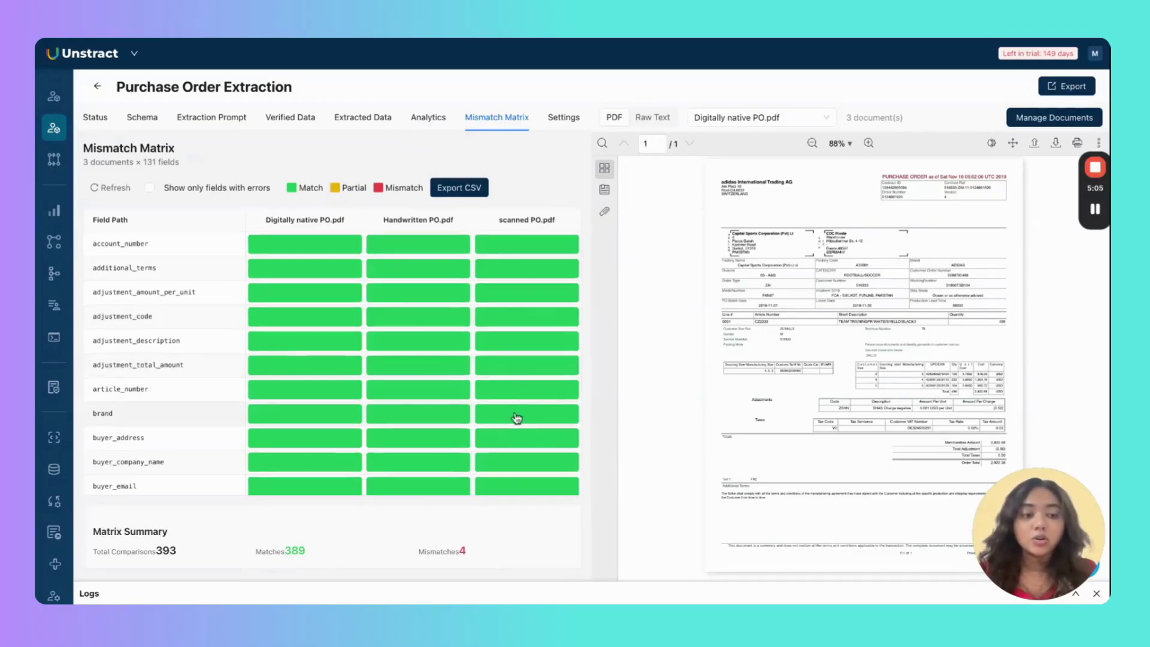
scroll(516, 417, down, 2)
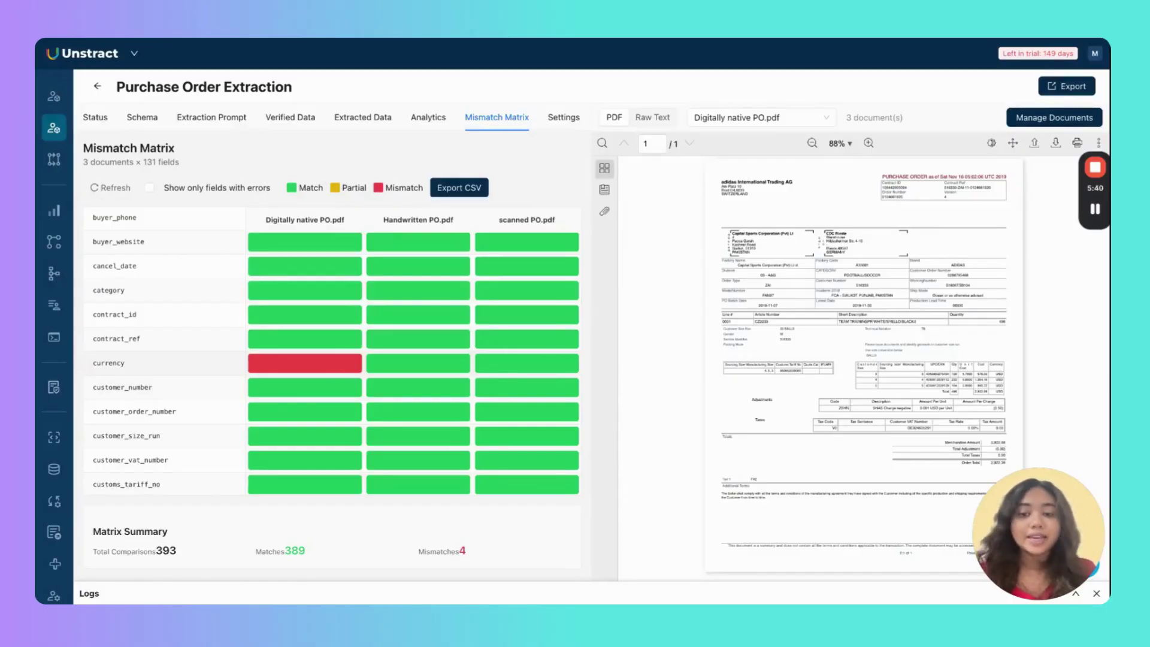
Inspect the JSON diff for the currency mismatch of Digitally native PO.pdf from the matrix and close the comparison
click(305, 362)
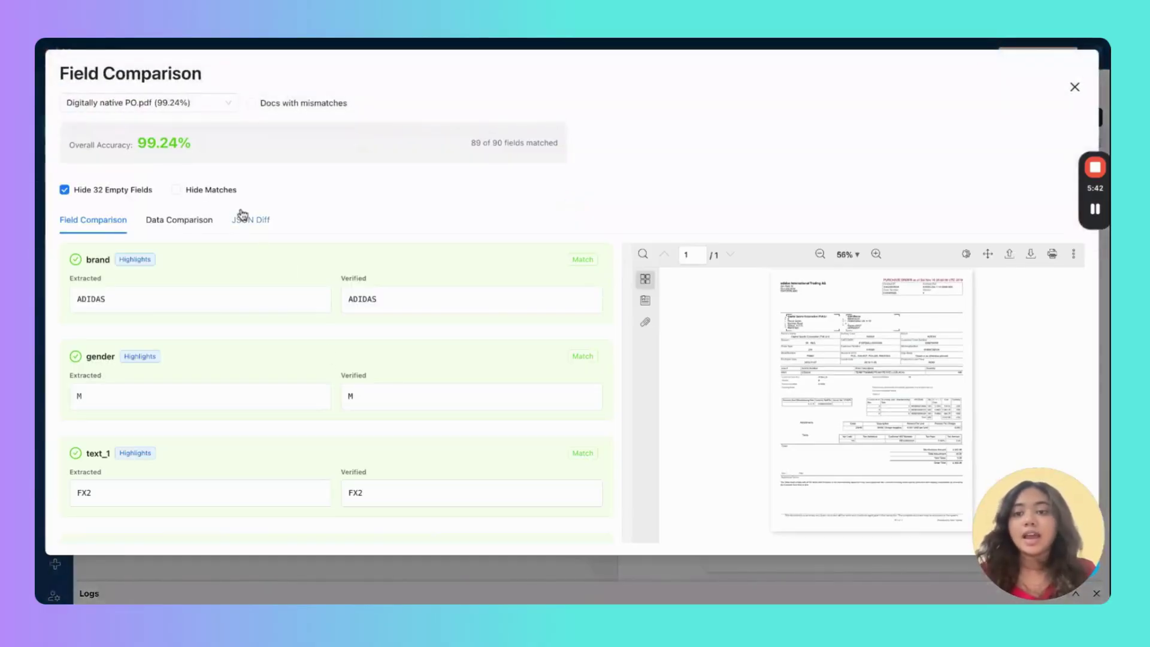
click(242, 216)
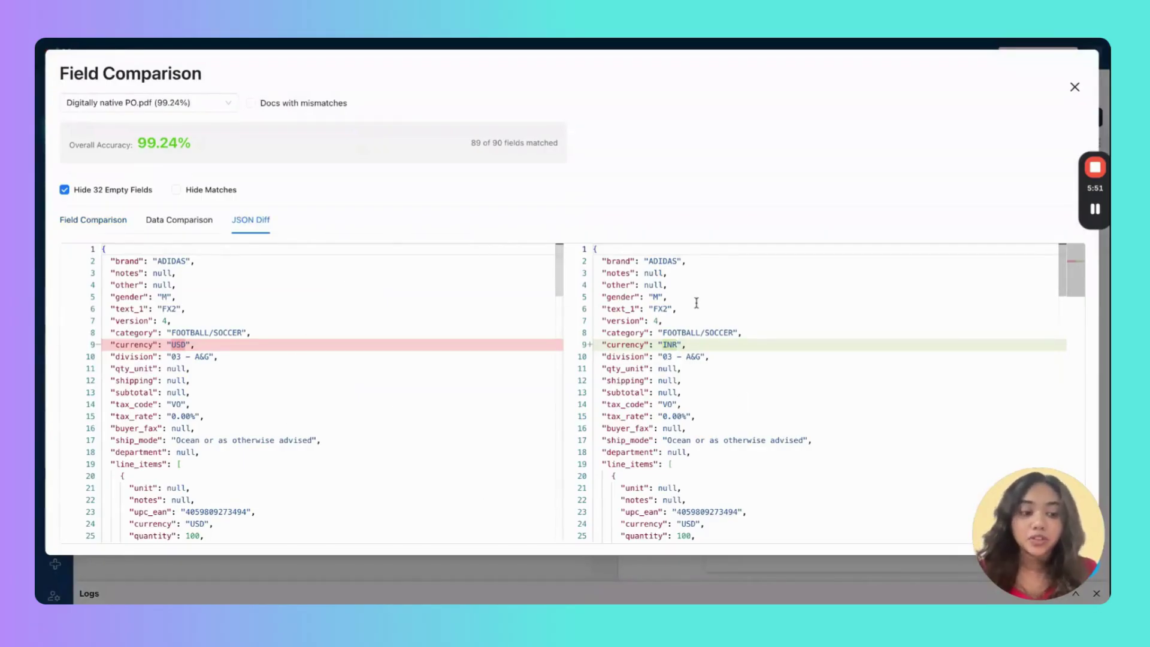
click(1074, 87)
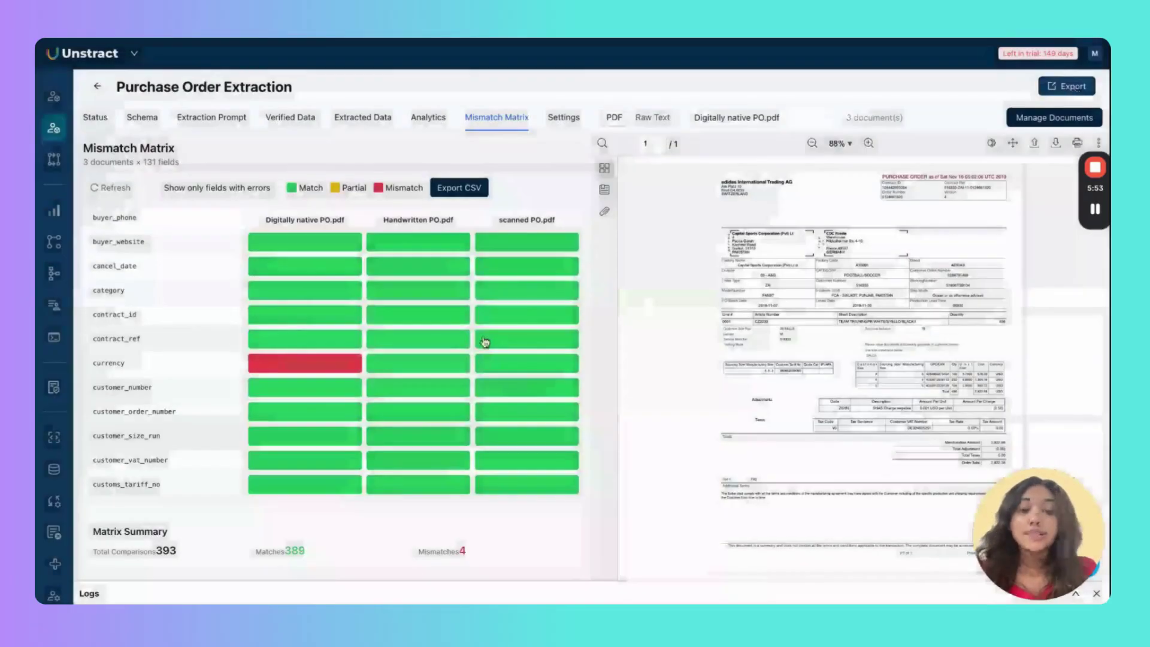
Return to the project's status overview, export the Purchase Order Extraction project and dismiss the notification
click(99, 123)
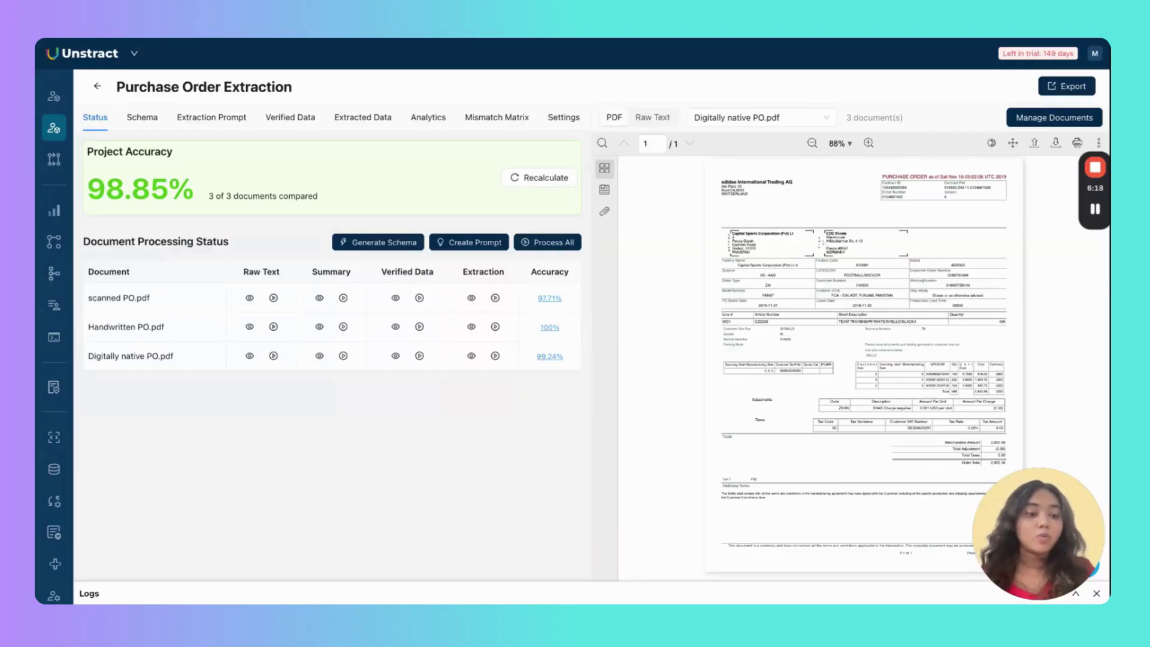
click(1072, 86)
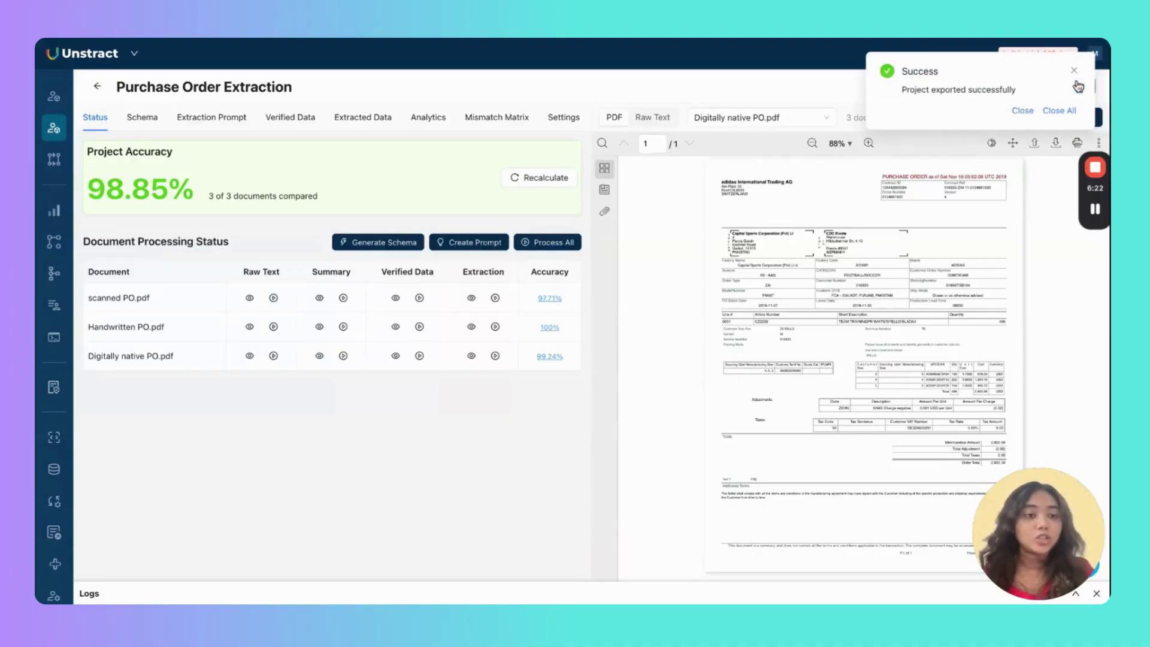
click(1073, 112)
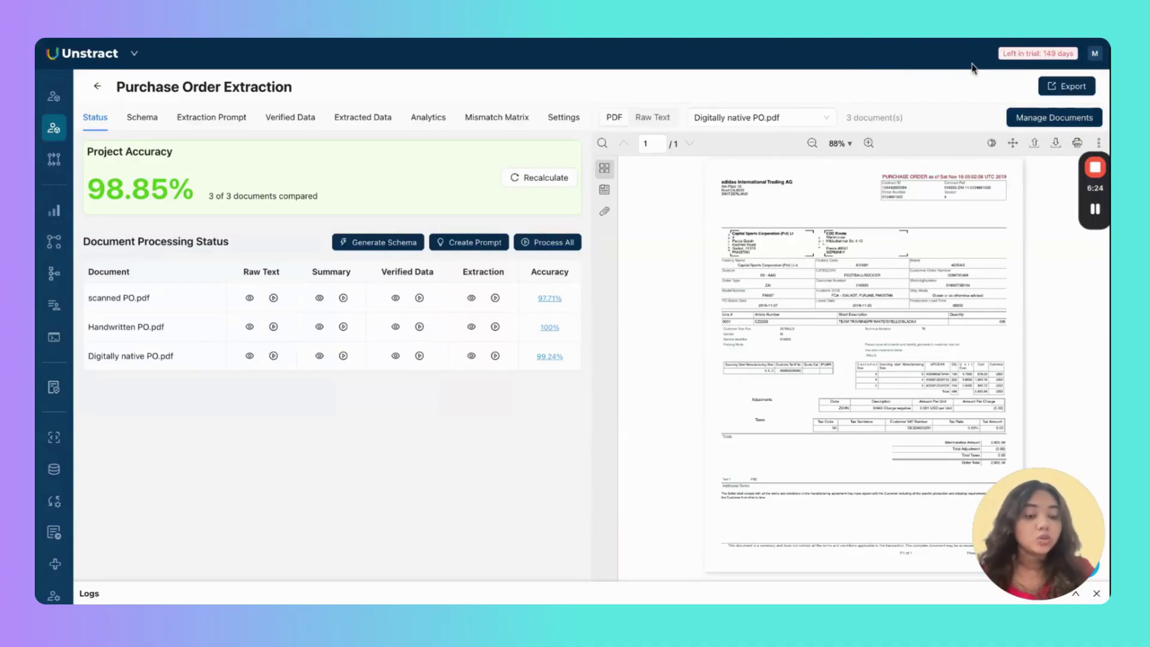
mouse_move(90, 314)
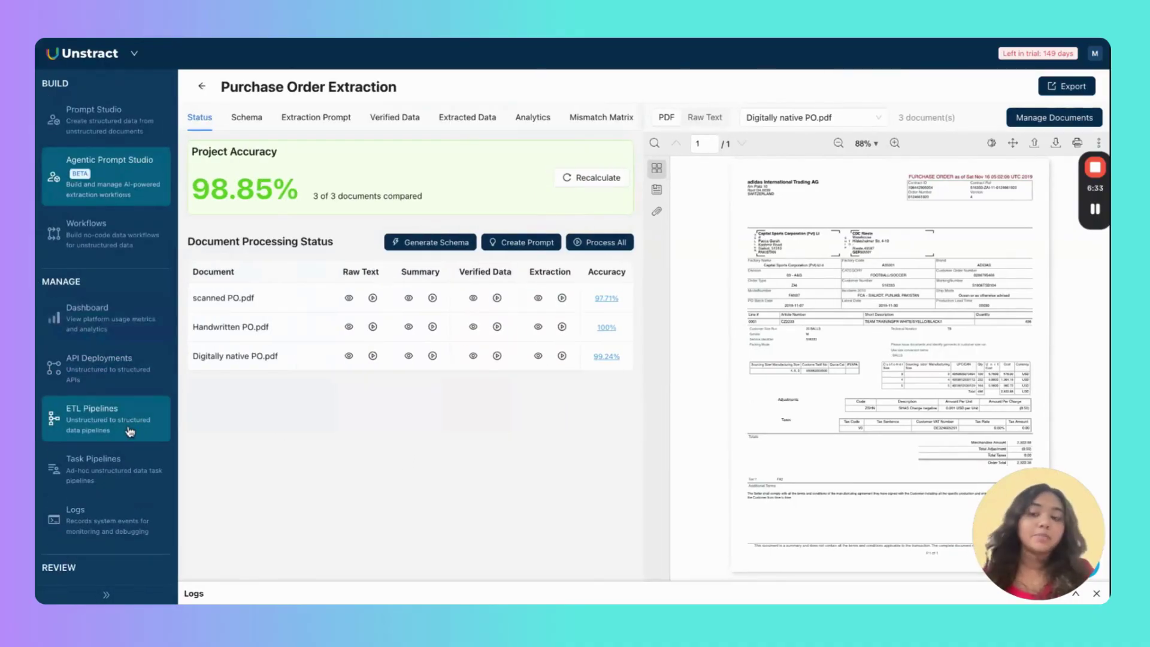
scroll(133, 468, down, 2)
mouse_move(134, 540)
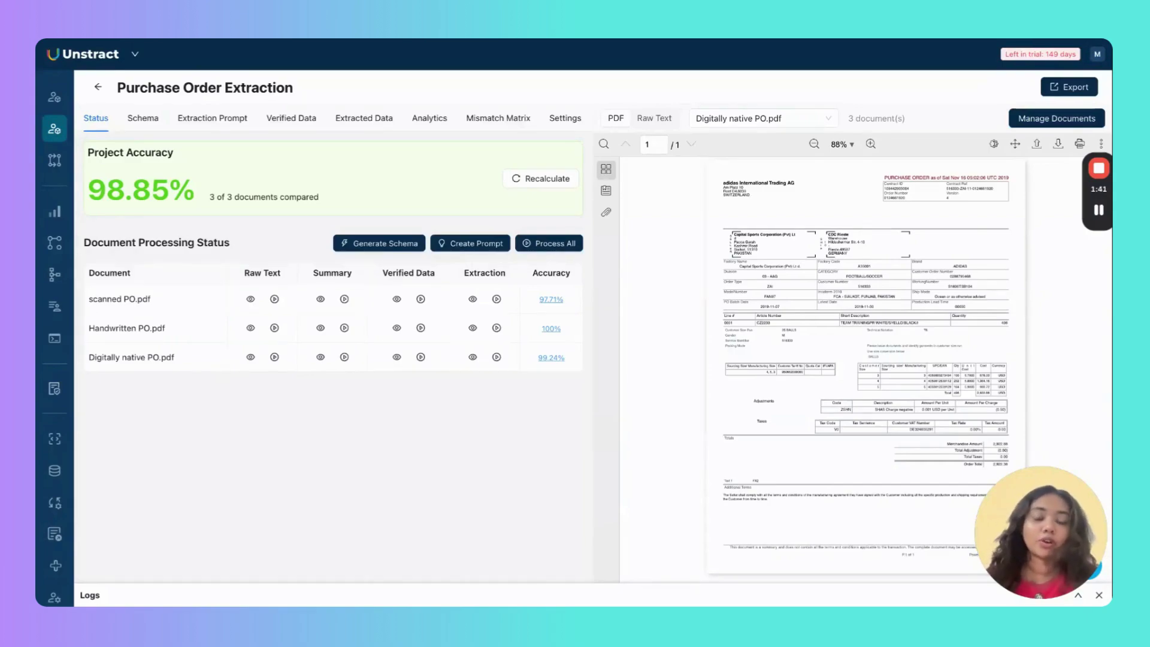
mouse_move(58, 126)
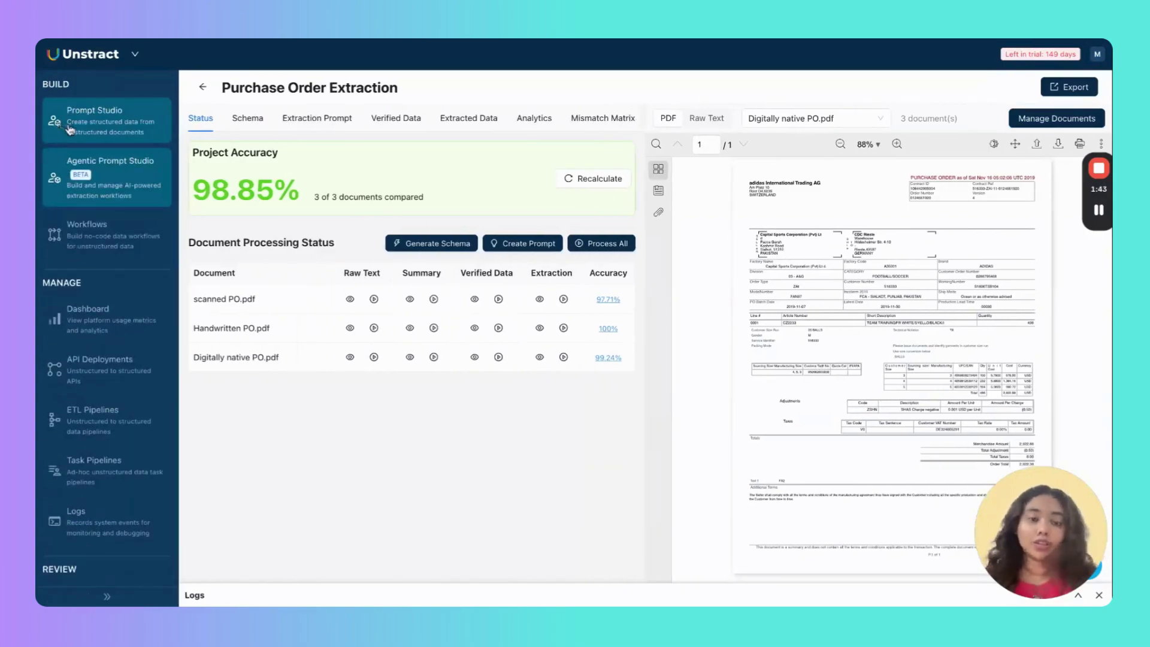